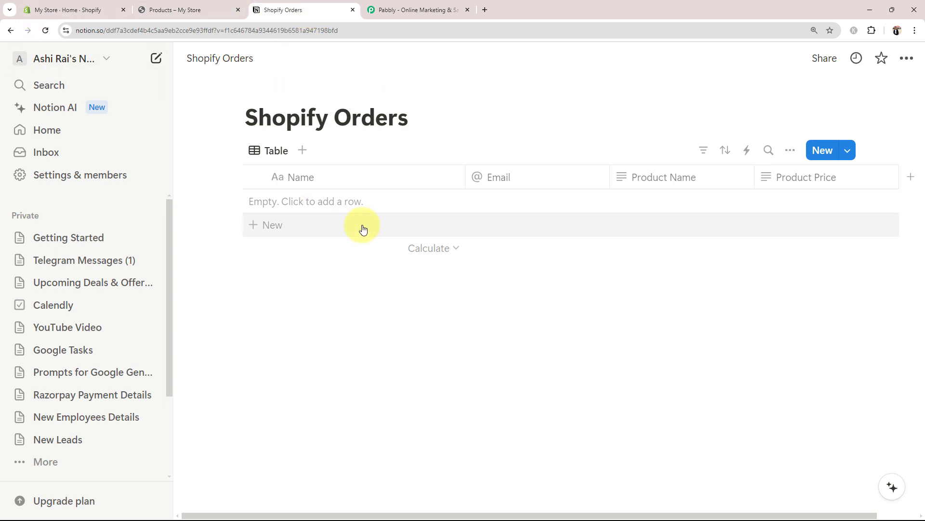
Step: Switch to the Pabbly website, sign in, and open the Pabbly Connect dashboard
{"action": "left_click", "coordinate": [404, 9]}
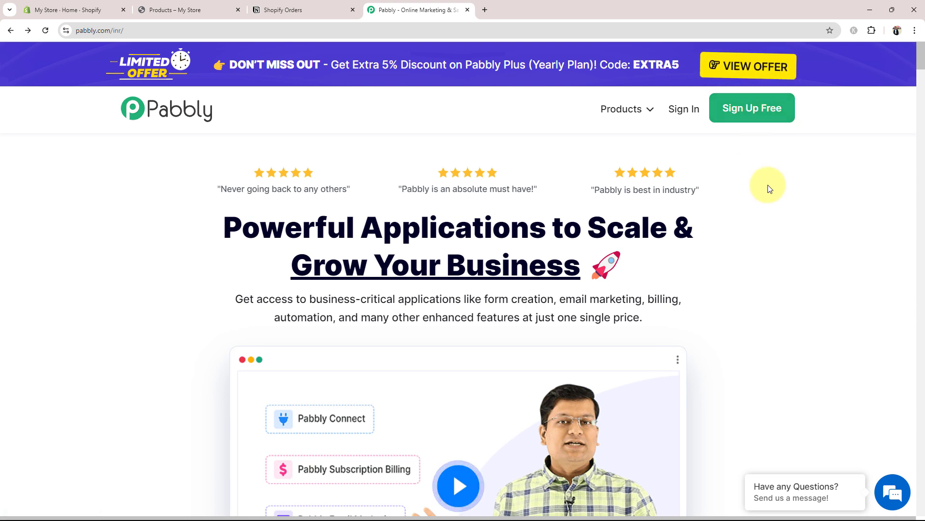
{"action": "left_click", "coordinate": [684, 109]}
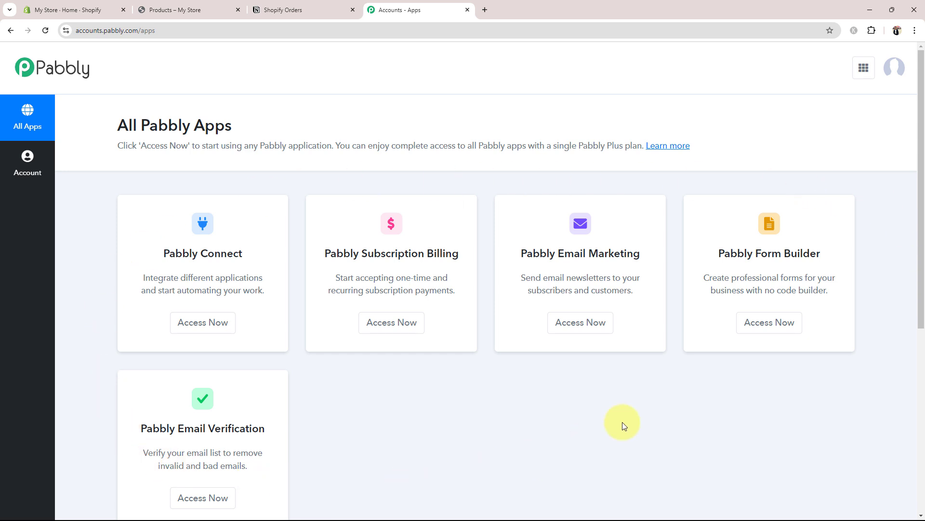
{"action": "left_click_drag", "start_coordinate": [163, 256], "coordinate": [250, 259]}
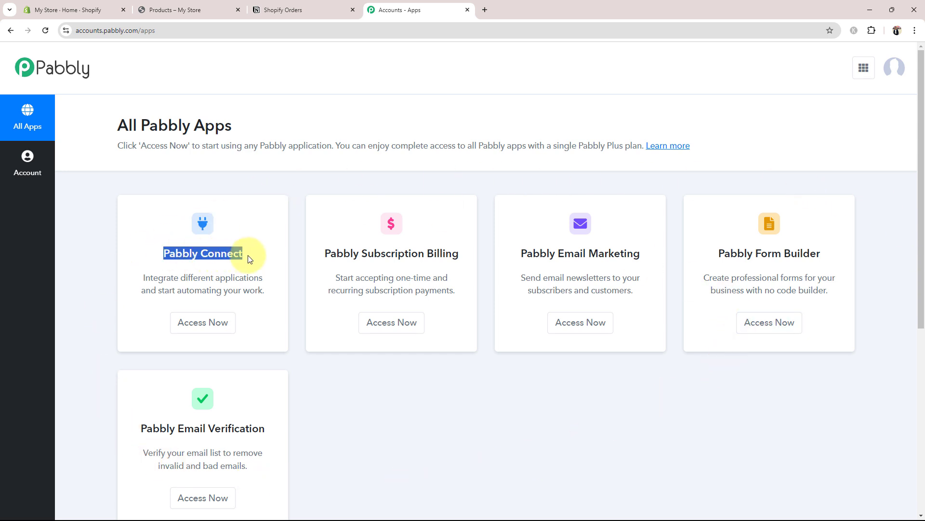
{"action": "left_click", "coordinate": [205, 323]}
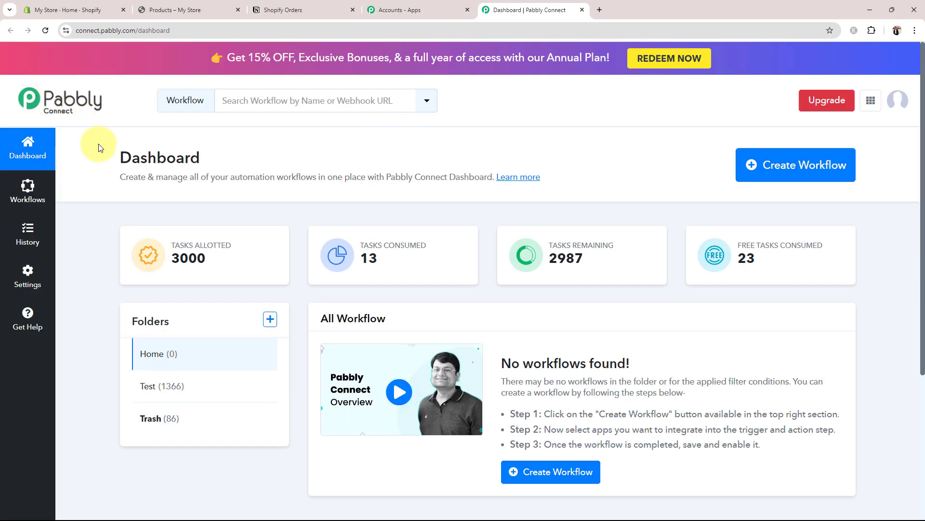
{"action": "left_click_drag", "start_coordinate": [103, 153], "coordinate": [195, 152]}
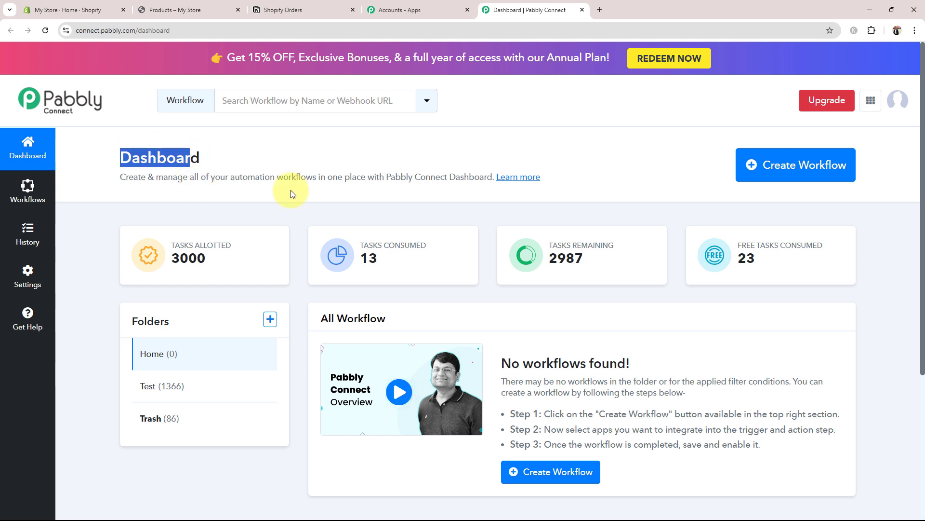
{"action": "left_click", "coordinate": [290, 174]}
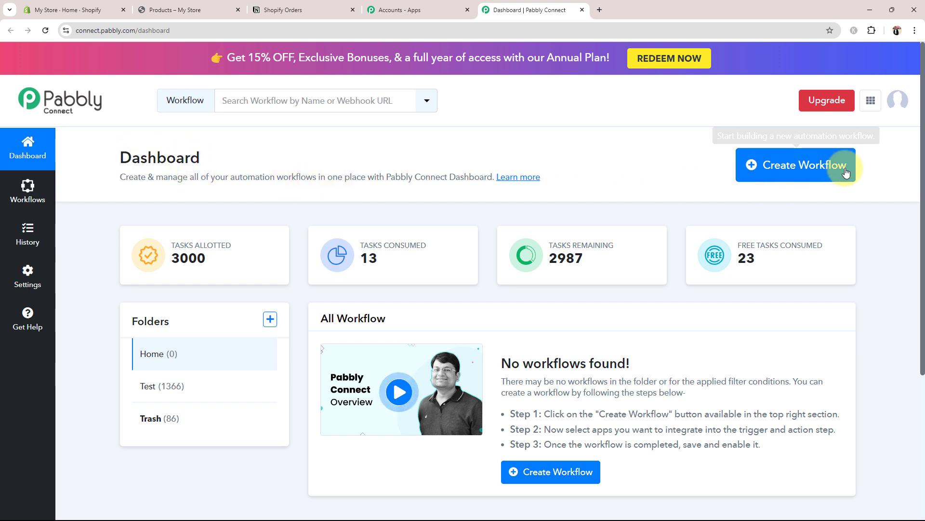
Step: Create a workflow named "Add Shopify Order Details in Notion Database" in the Home folder
{"action": "left_click", "coordinate": [782, 161]}
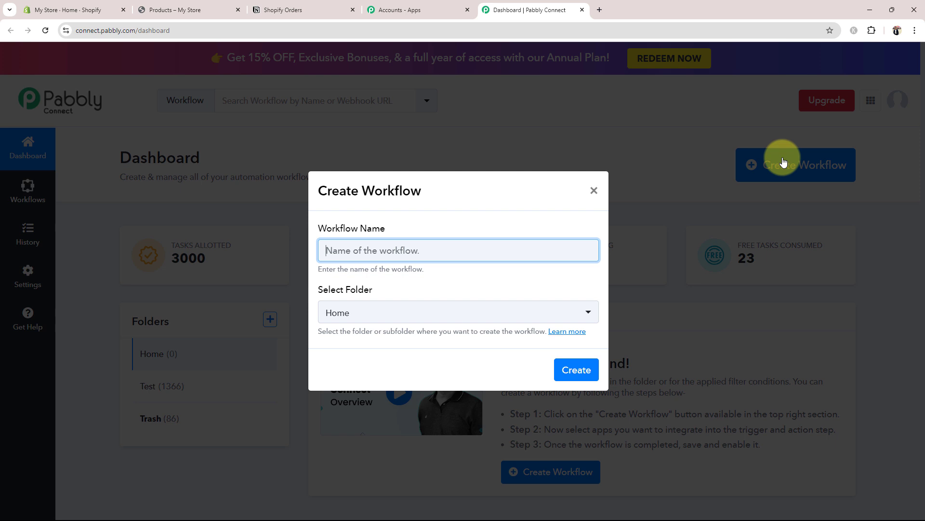
{"action": "type", "text": "Add Shopify Order Details in Notion Database"}
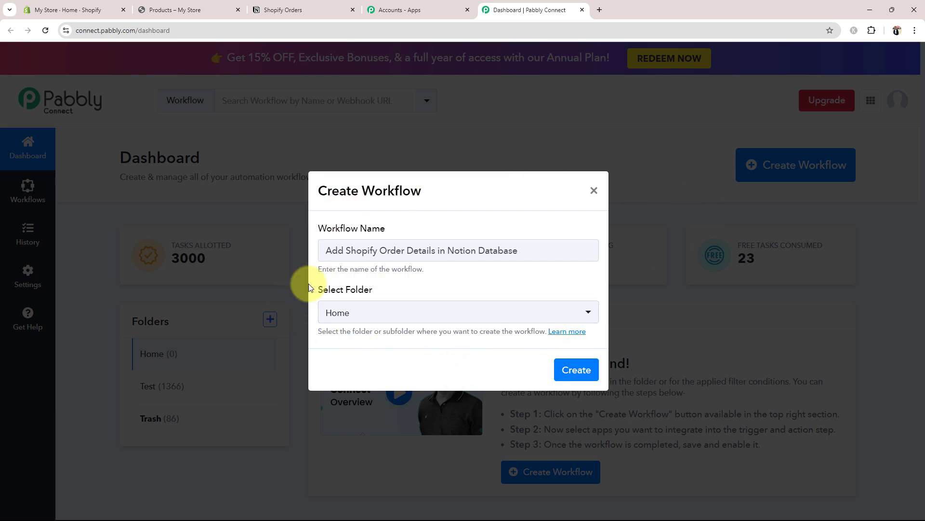
{"action": "left_click", "coordinate": [345, 317]}
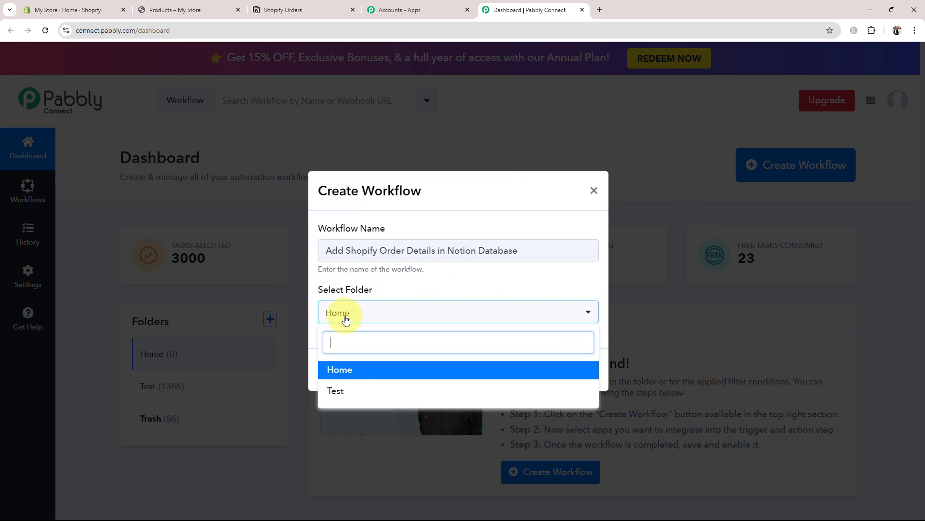
{"action": "left_click", "coordinate": [333, 371]}
{"action": "left_click", "coordinate": [564, 381]}
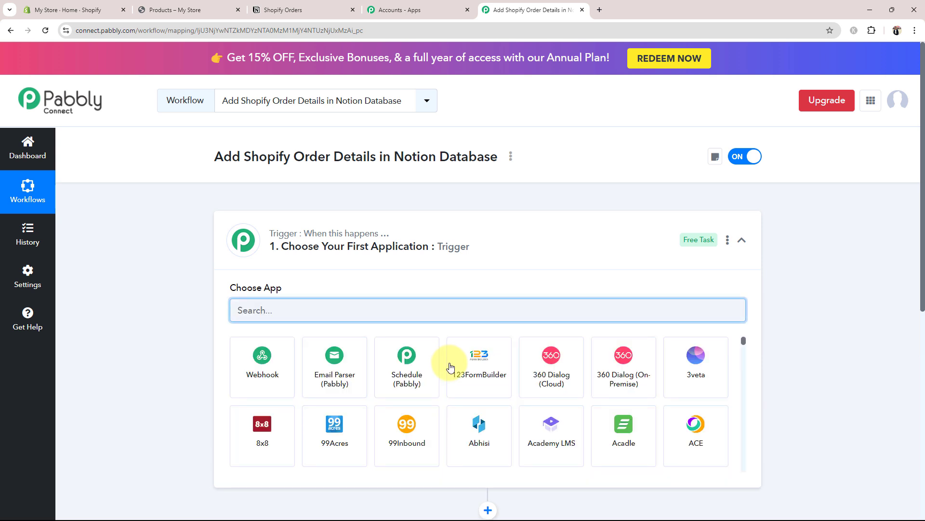
Step: Review the workflow's trigger and action layout alongside the Shopify store home and Notion's Shopify Orders table
{"action": "left_click", "coordinate": [486, 239]}
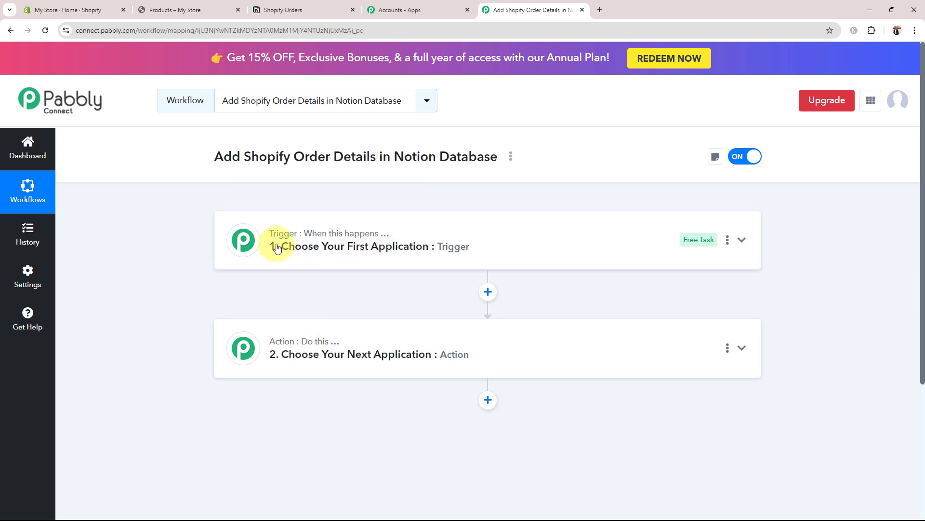
{"action": "mouse_move", "coordinate": [292, 342]}
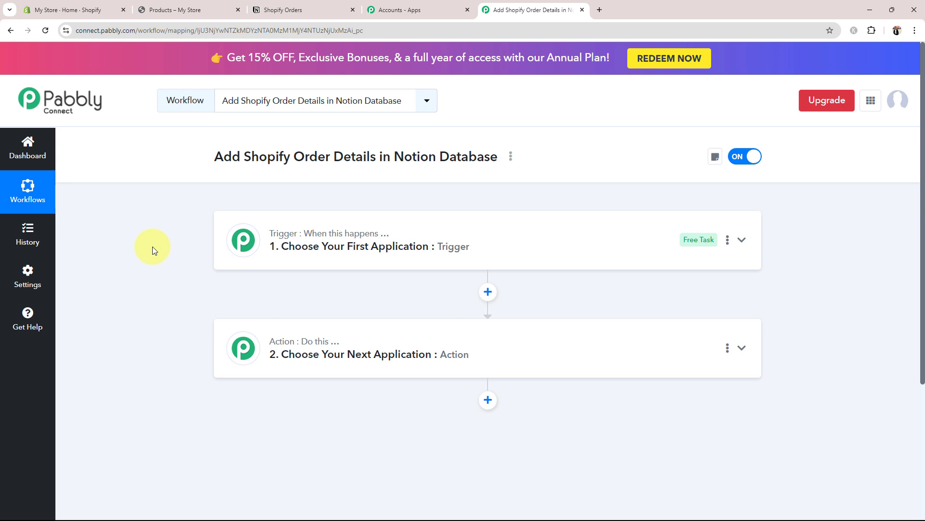
{"action": "left_click", "coordinate": [311, 10]}
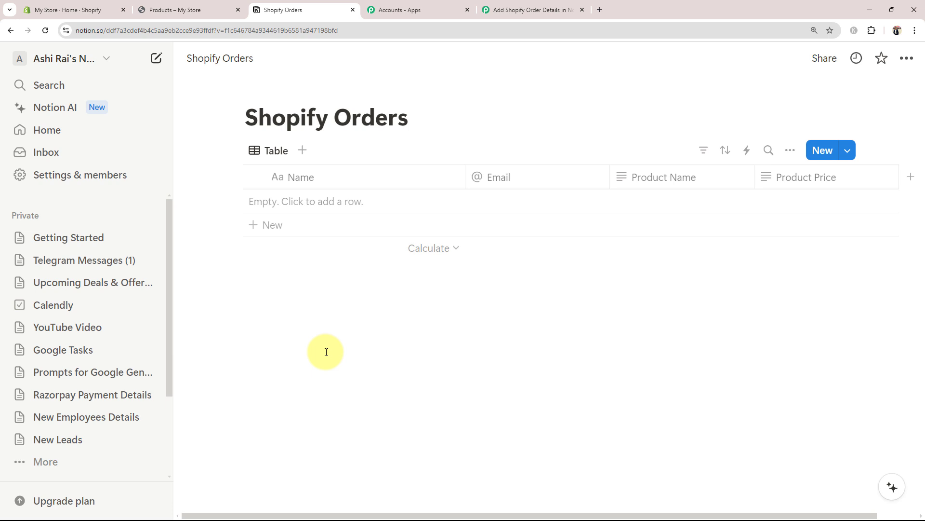
{"action": "left_click", "coordinate": [556, 9]}
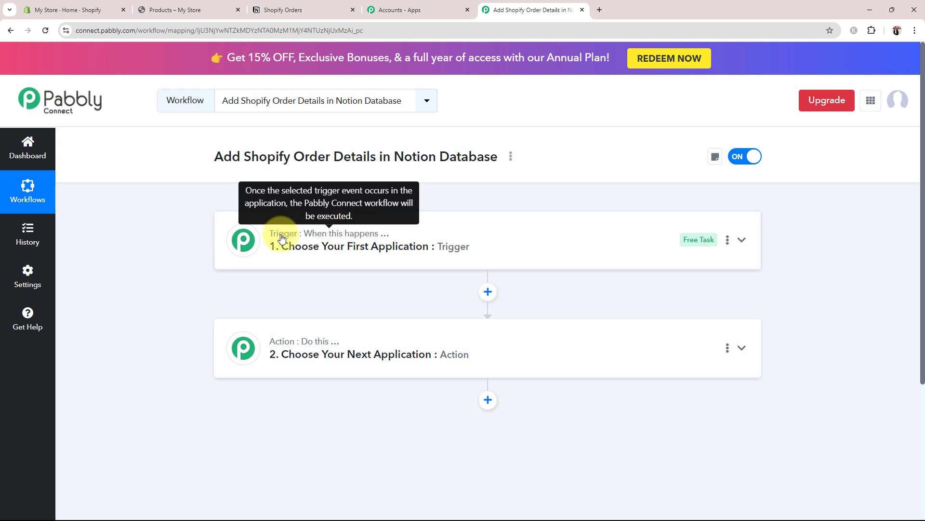
{"action": "left_click", "coordinate": [80, 9]}
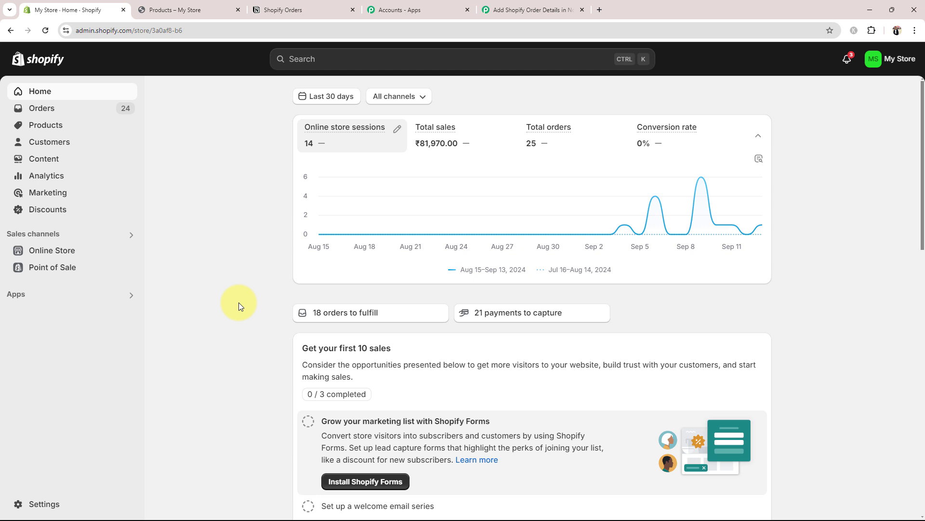
{"action": "left_click", "coordinate": [285, 7]}
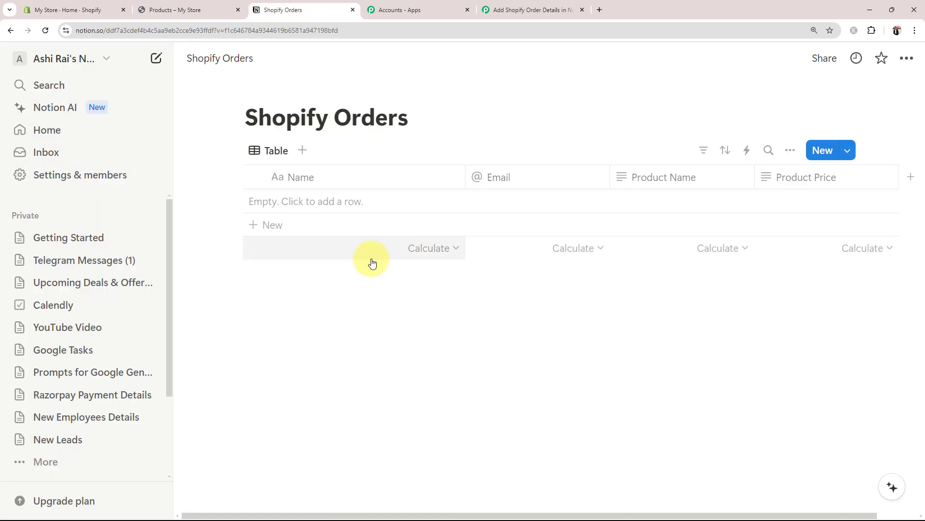
{"action": "left_click", "coordinate": [492, 4]}
Step: Set the workflow's trigger to Shopify with the New Order event and collapse it
{"action": "left_click", "coordinate": [296, 265]}
{"action": "left_click", "coordinate": [246, 310]}
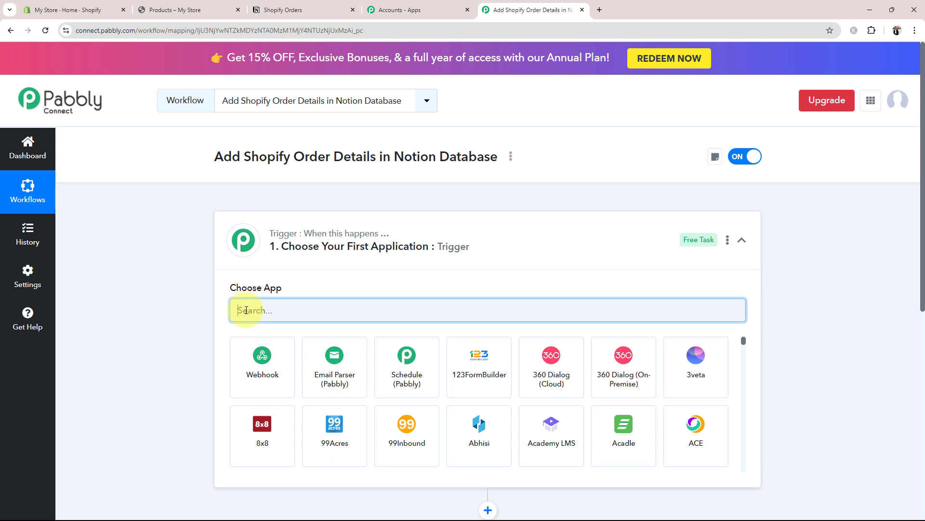
{"action": "type", "text": "Shp"}
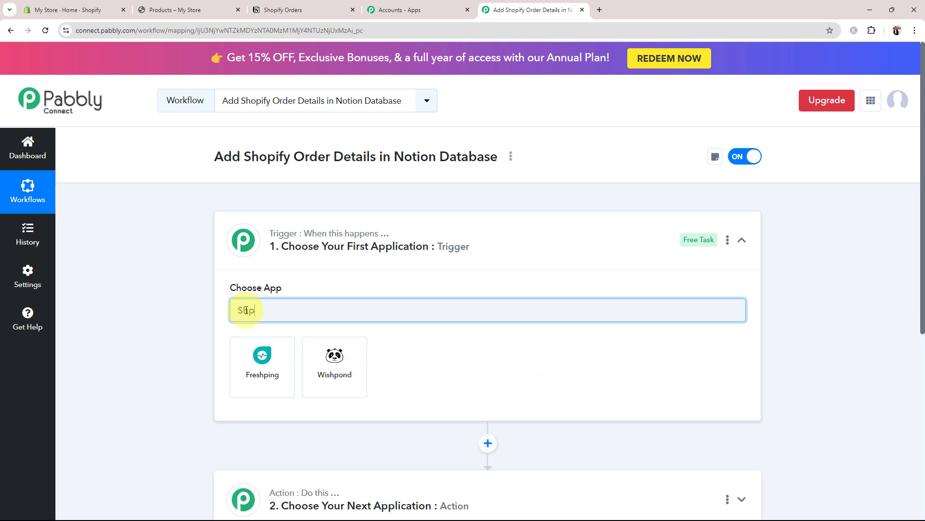
{"action": "key", "text": "BackSpace"}
{"action": "type", "text": "op"}
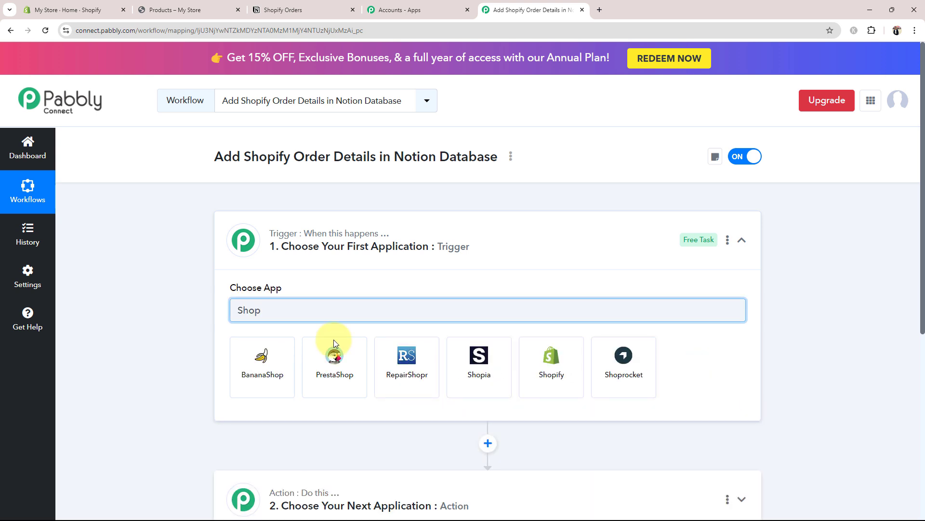
{"action": "left_click", "coordinate": [574, 387]}
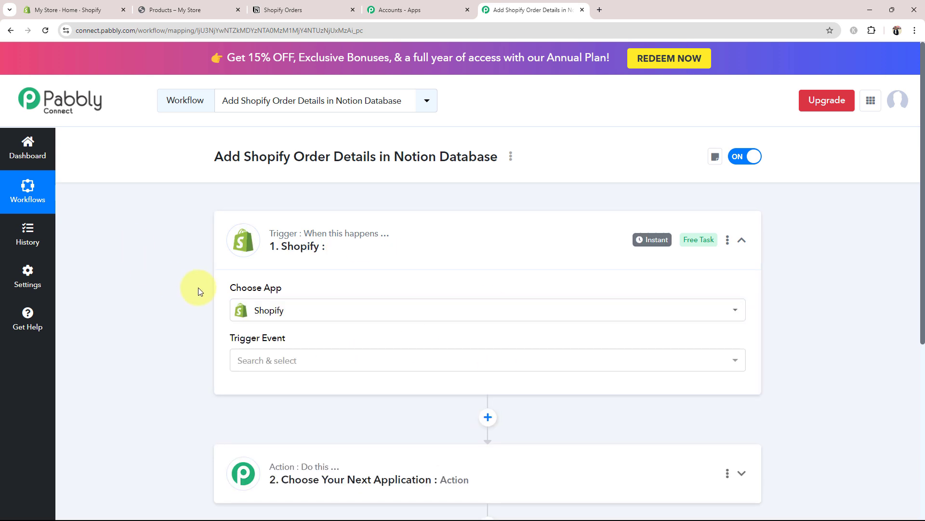
{"action": "left_click", "coordinate": [259, 360]}
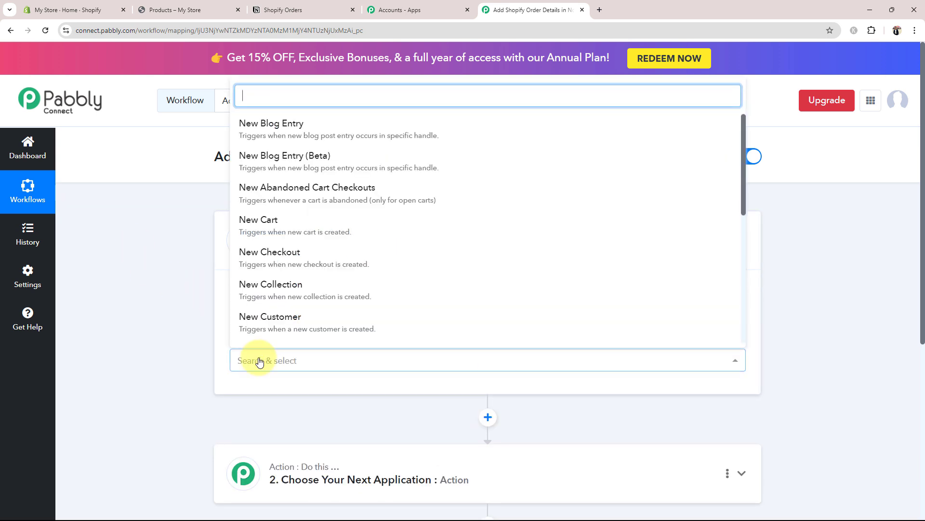
{"action": "scroll", "coordinate": [290, 275], "scroll_direction": "down", "scroll_amount": 2}
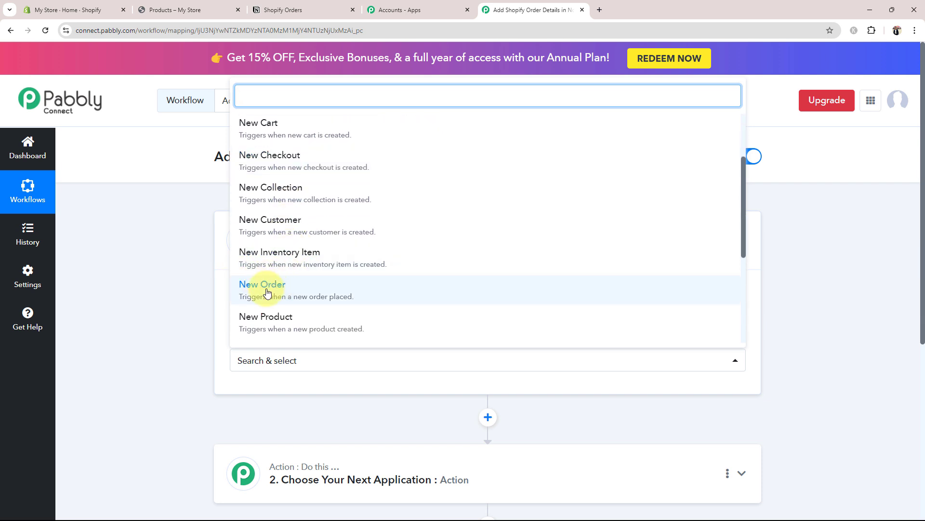
{"action": "left_click", "coordinate": [270, 287]}
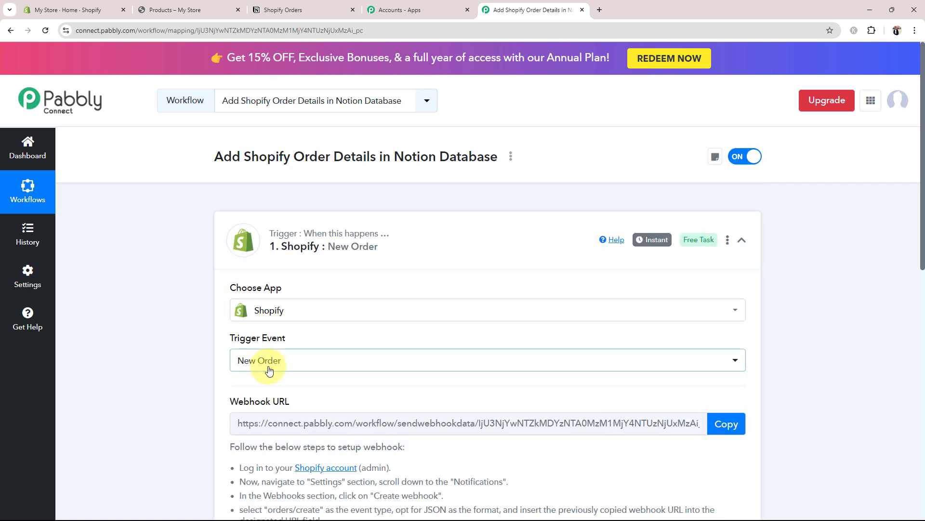
{"action": "left_click", "coordinate": [374, 250]}
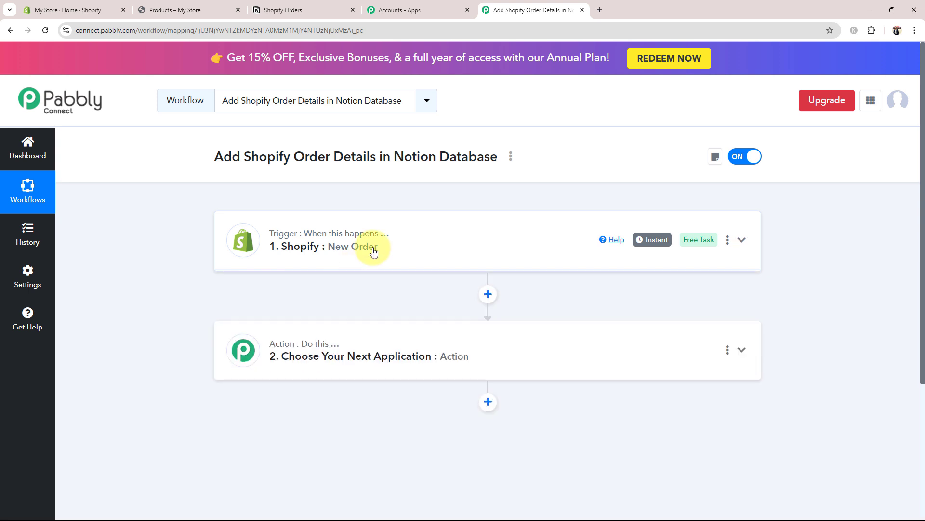
Step: Set the workflow's action to Notion with the Create Database Item event and collapse it
{"action": "left_click", "coordinate": [384, 352]}
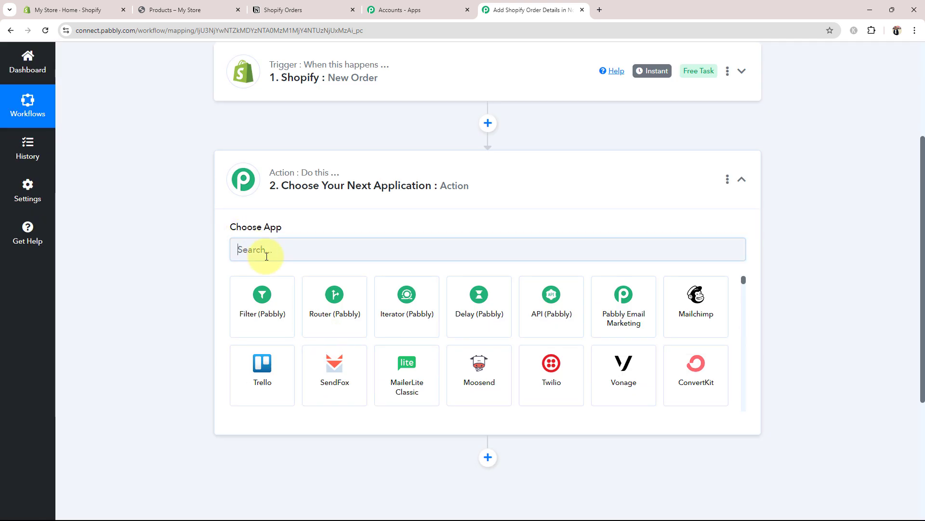
{"action": "left_click", "coordinate": [266, 257]}
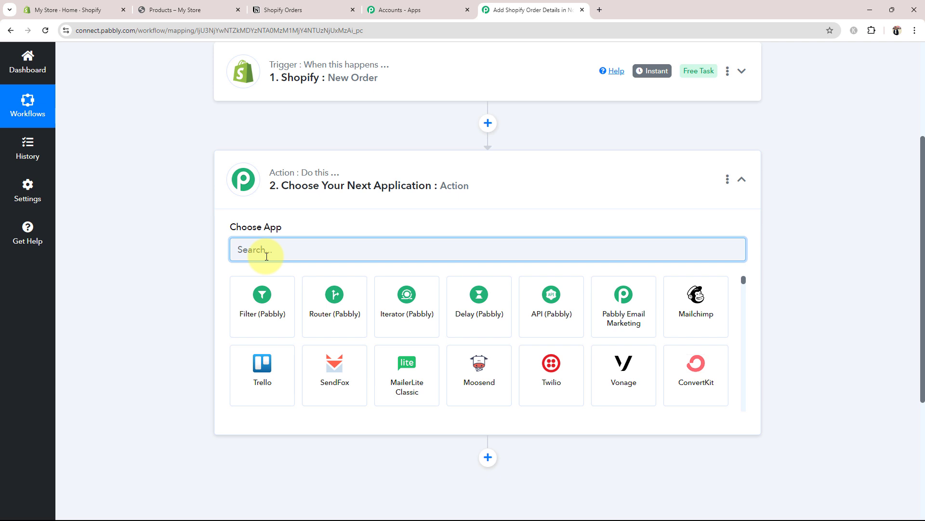
{"action": "type", "text": "Notion"}
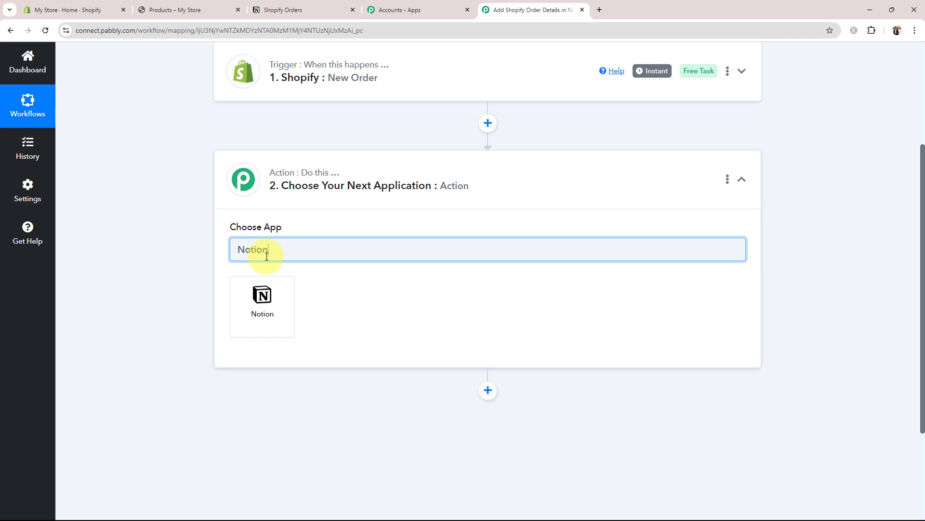
{"action": "left_click", "coordinate": [273, 309]}
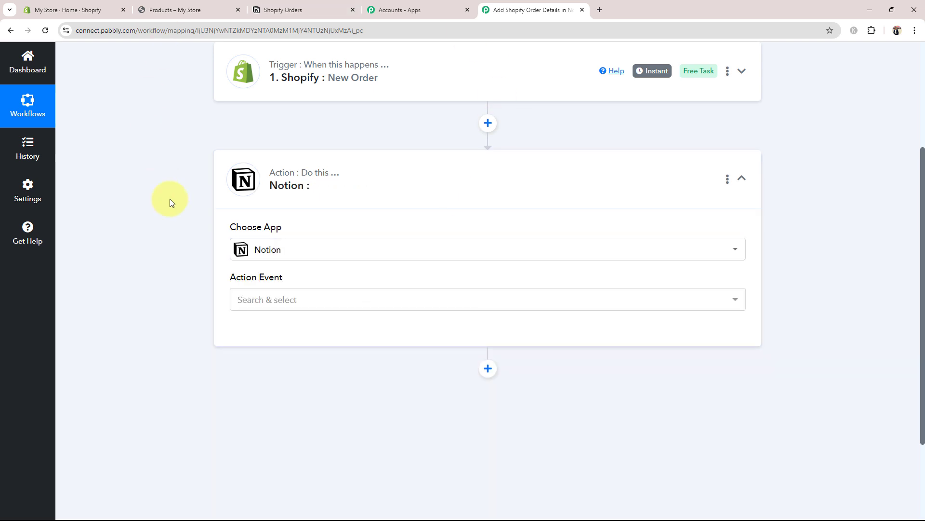
{"action": "left_click", "coordinate": [243, 305]}
{"action": "left_click", "coordinate": [267, 137]}
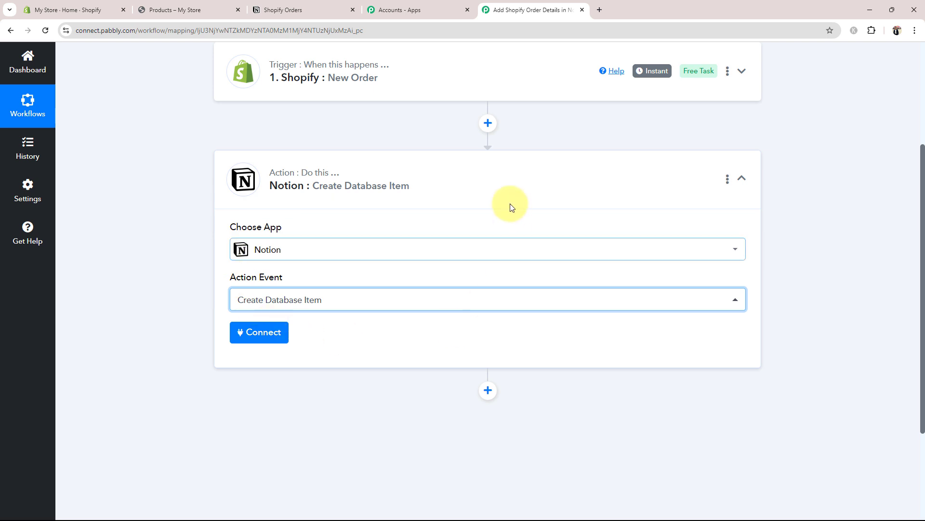
{"action": "left_click", "coordinate": [413, 183]}
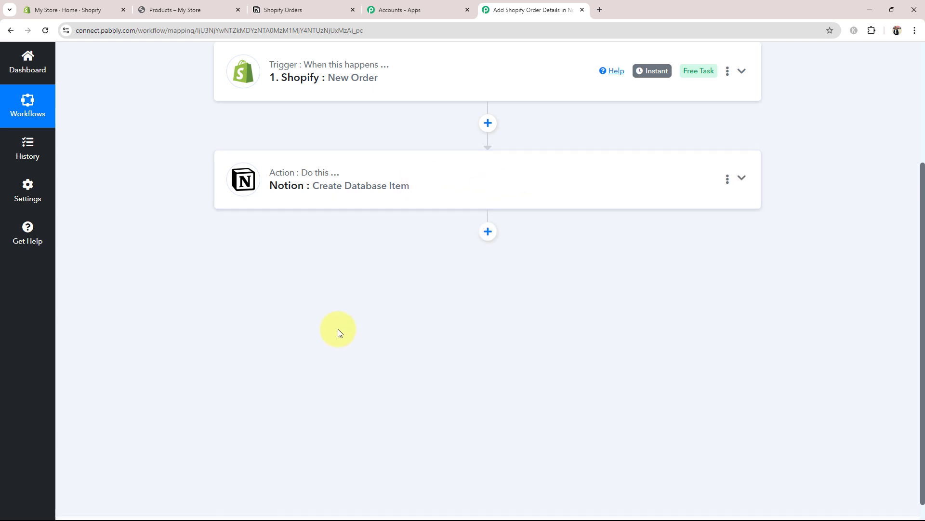
{"action": "scroll", "coordinate": [339, 331], "scroll_direction": "up", "scroll_amount": 4}
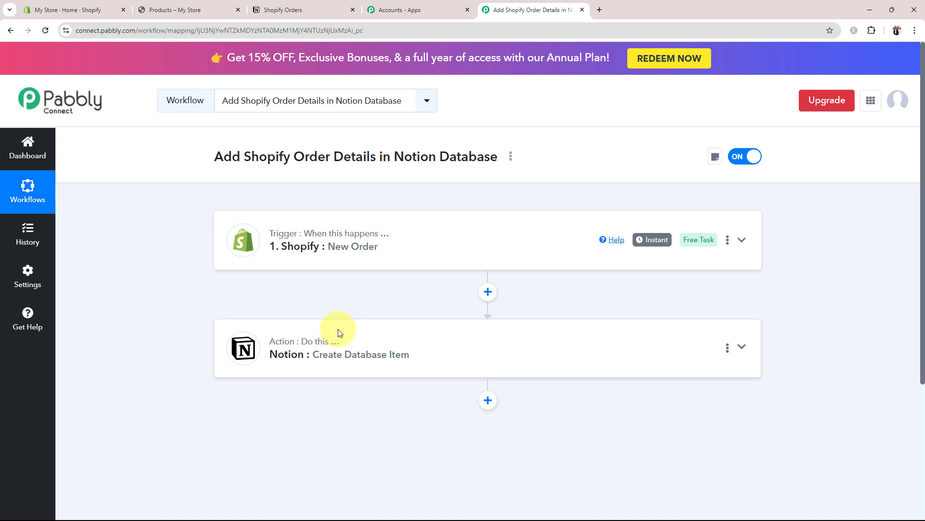
Step: Expand the workflow's Shopify trigger and examine its webhook URL section, glancing at the Shopify store home
{"action": "left_click", "coordinate": [290, 250]}
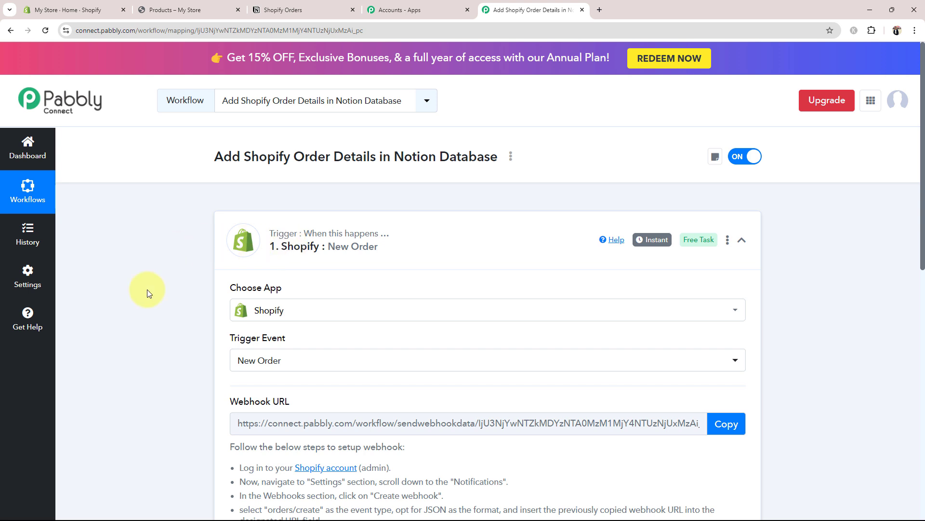
{"action": "scroll", "coordinate": [148, 375], "scroll_direction": "down", "scroll_amount": 1}
{"action": "scroll", "coordinate": [149, 376], "scroll_direction": "down", "scroll_amount": 3}
{"action": "scroll", "coordinate": [159, 381], "scroll_direction": "up", "scroll_amount": 2}
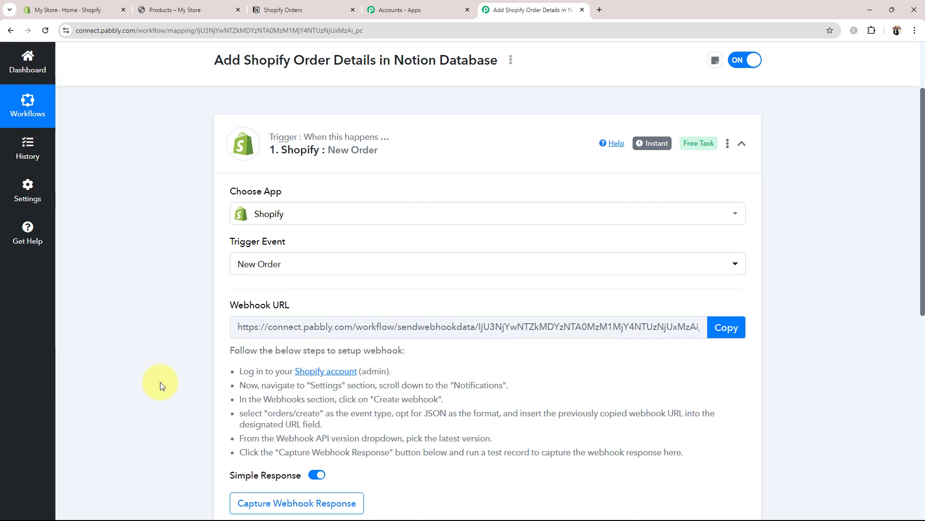
{"action": "scroll", "coordinate": [161, 383], "scroll_direction": "down", "scroll_amount": 1}
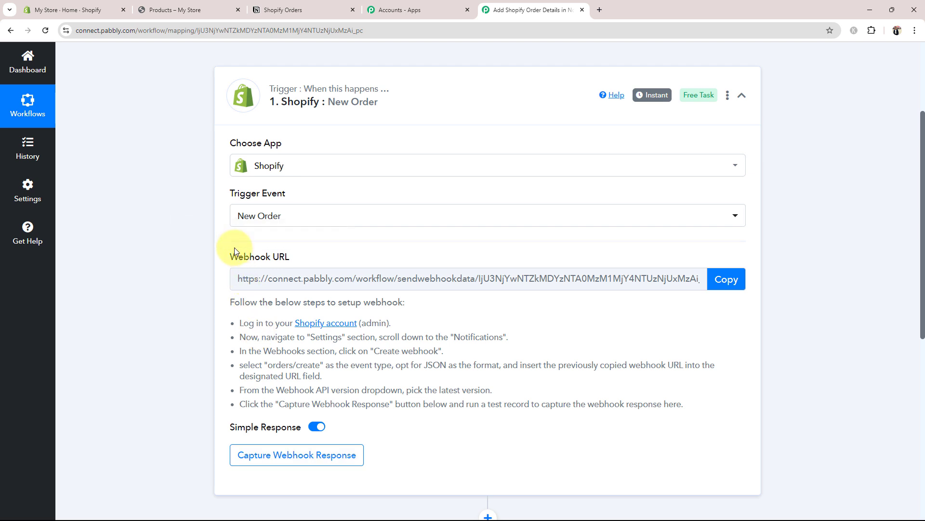
{"action": "left_click_drag", "start_coordinate": [227, 256], "coordinate": [288, 259]}
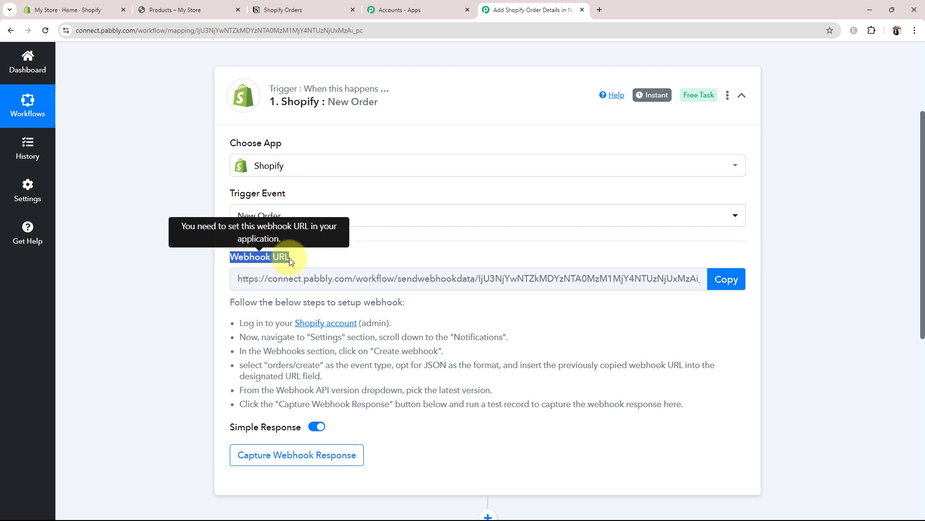
{"action": "left_click", "coordinate": [190, 281]}
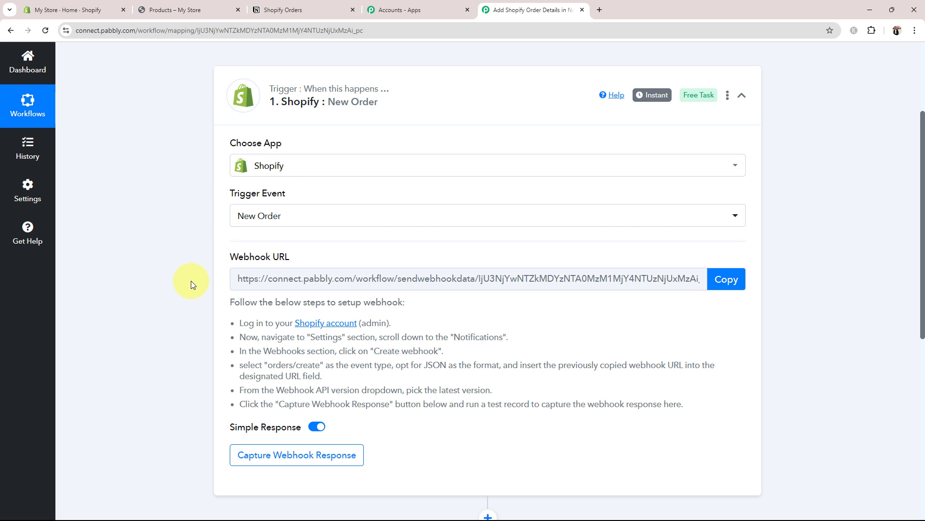
{"action": "left_click", "coordinate": [96, 10]}
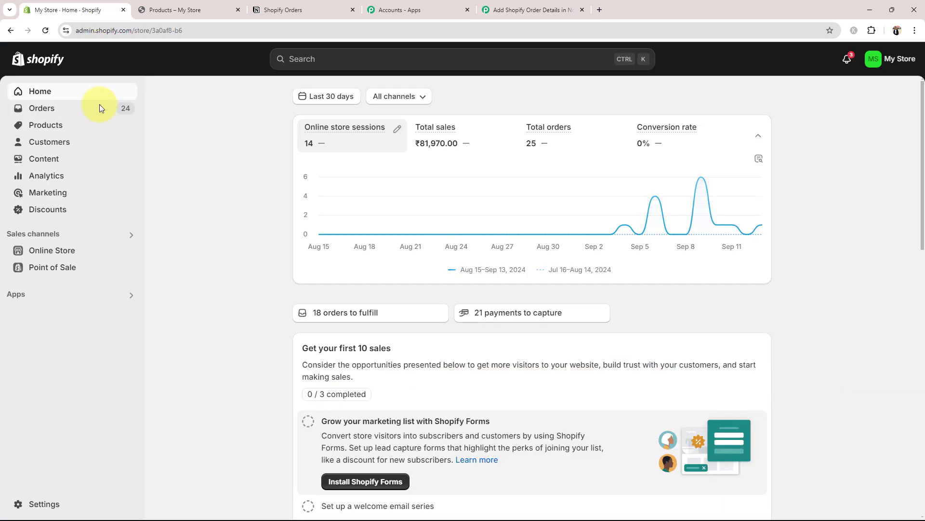
{"action": "left_click", "coordinate": [519, 10]}
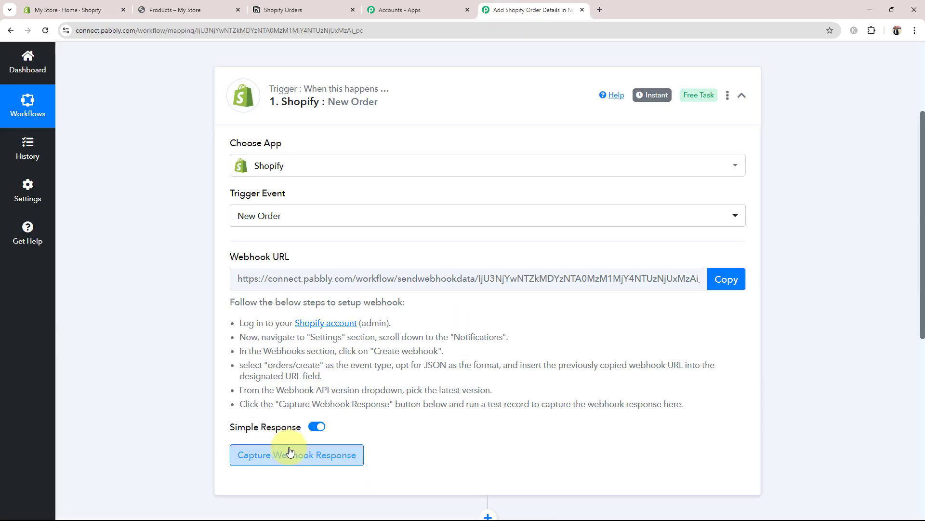
{"action": "left_click_drag", "start_coordinate": [229, 254], "coordinate": [307, 256]}
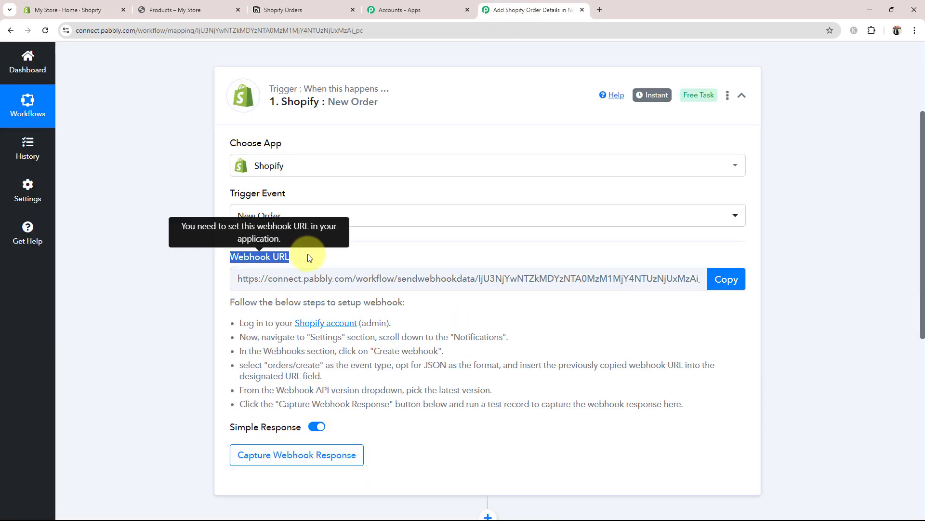
{"action": "left_click", "coordinate": [202, 299]}
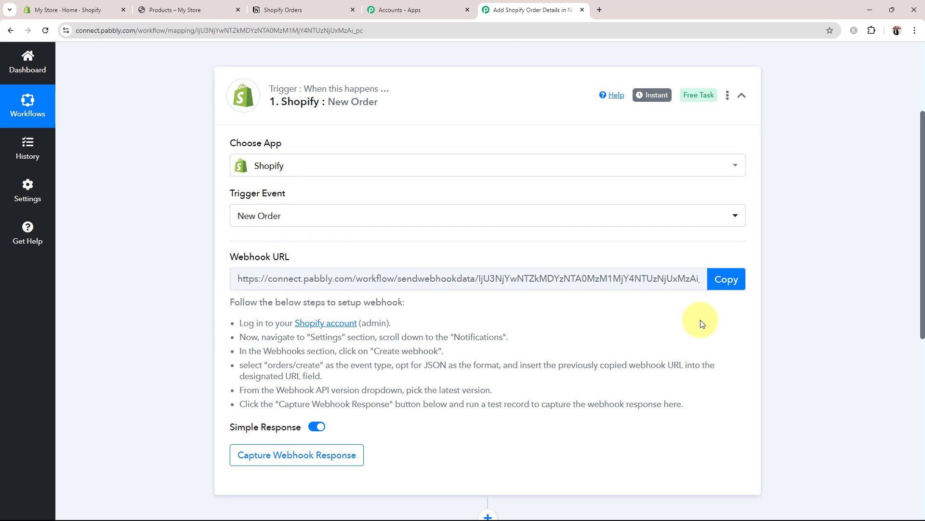
Step: Copy the Shopify trigger's webhook URL and read through the webhook setup instructions below it
{"action": "left_click", "coordinate": [720, 281]}
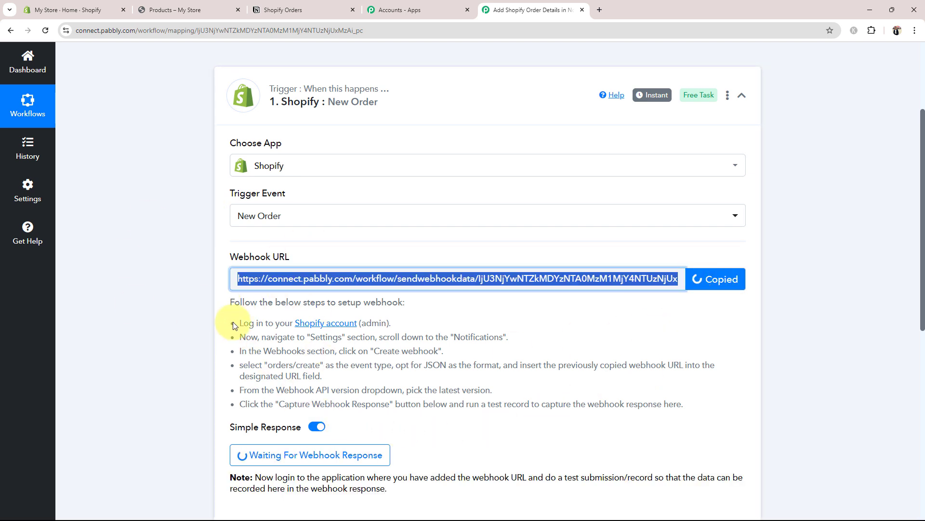
{"action": "left_click_drag", "start_coordinate": [243, 323], "coordinate": [668, 405]}
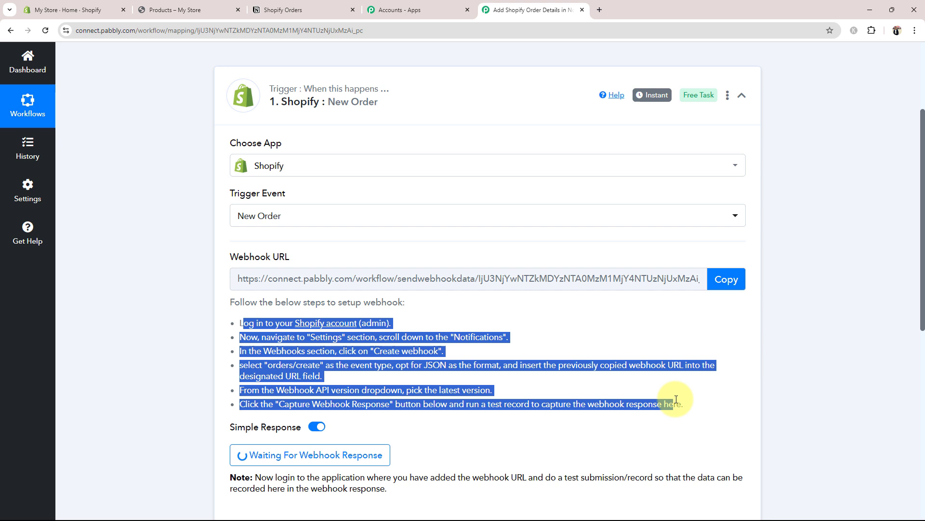
{"action": "left_click", "coordinate": [586, 433]}
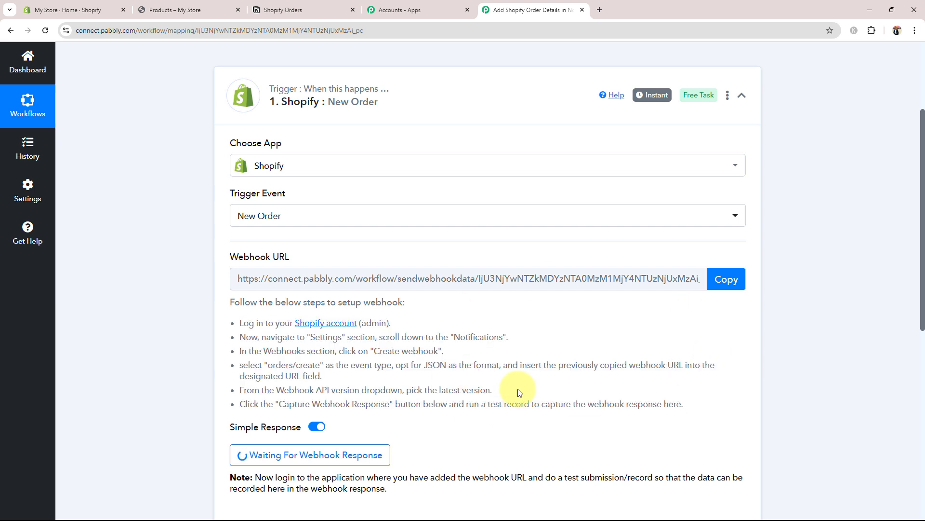
Step: Switch to the Shopify admin, go to the store's webhook notification settings and start a new webhook
{"action": "left_click", "coordinate": [72, 9]}
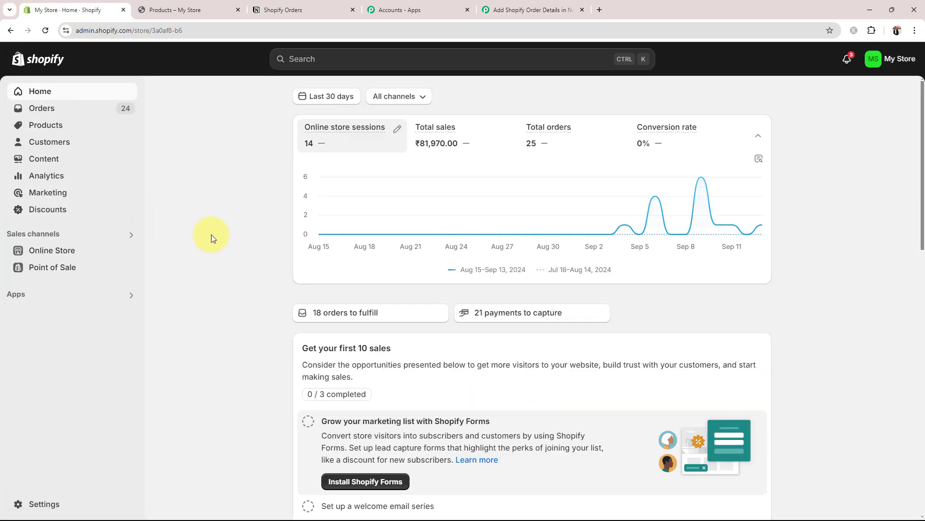
{"action": "left_click", "coordinate": [18, 508]}
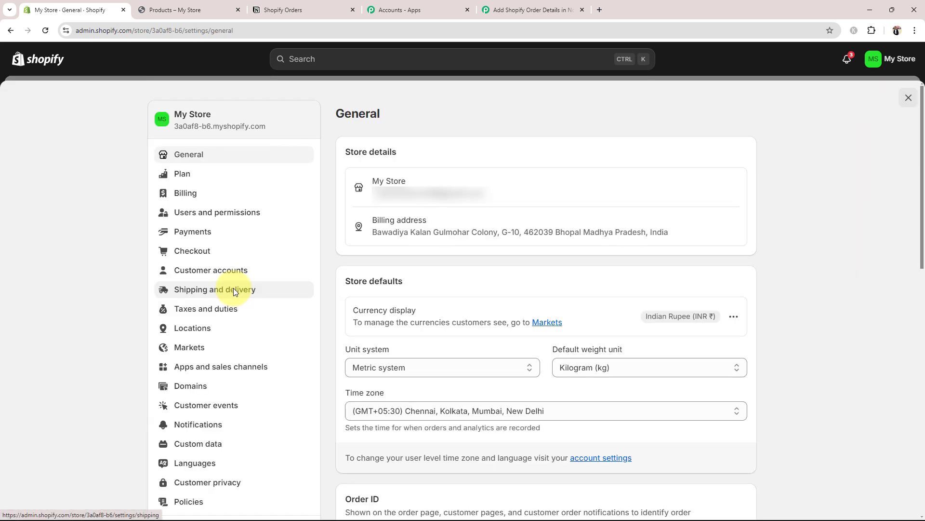
{"action": "left_click", "coordinate": [198, 429]}
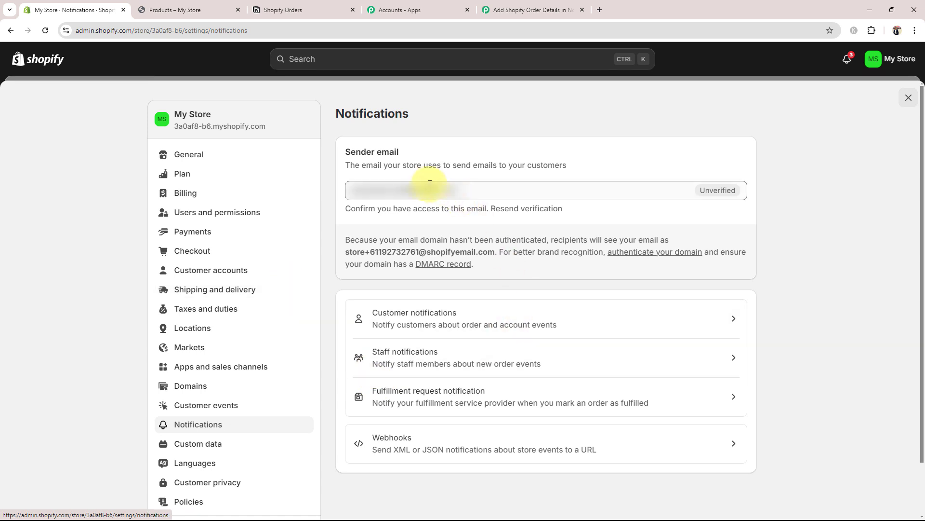
{"action": "left_click", "coordinate": [397, 458]}
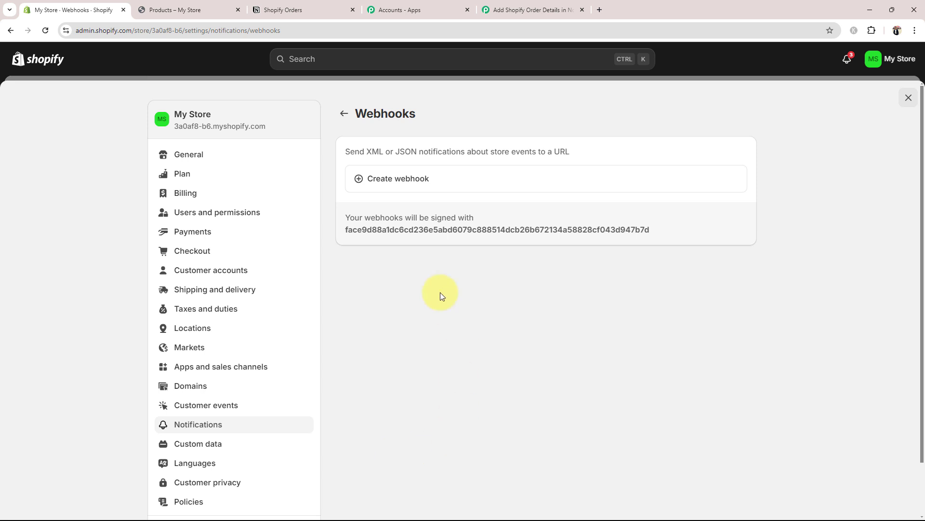
{"action": "left_click", "coordinate": [372, 180]}
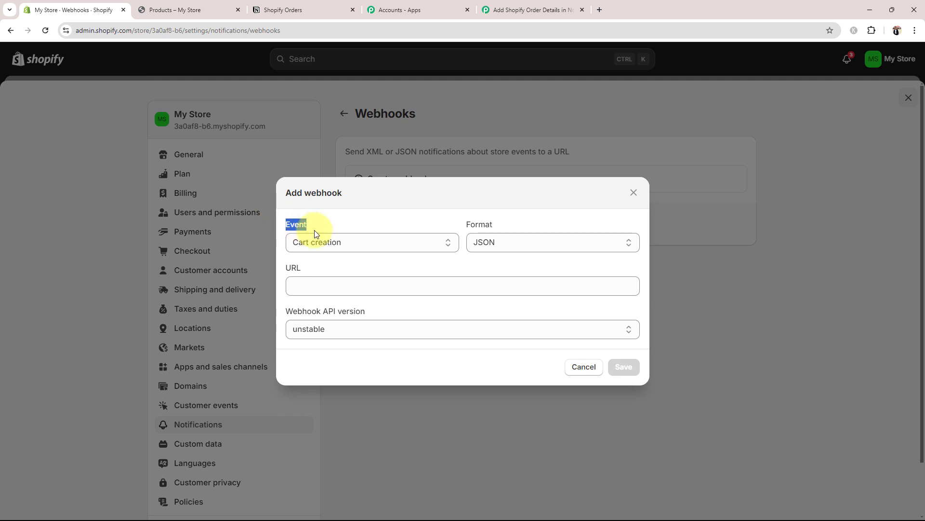
{"action": "left_click", "coordinate": [327, 219]}
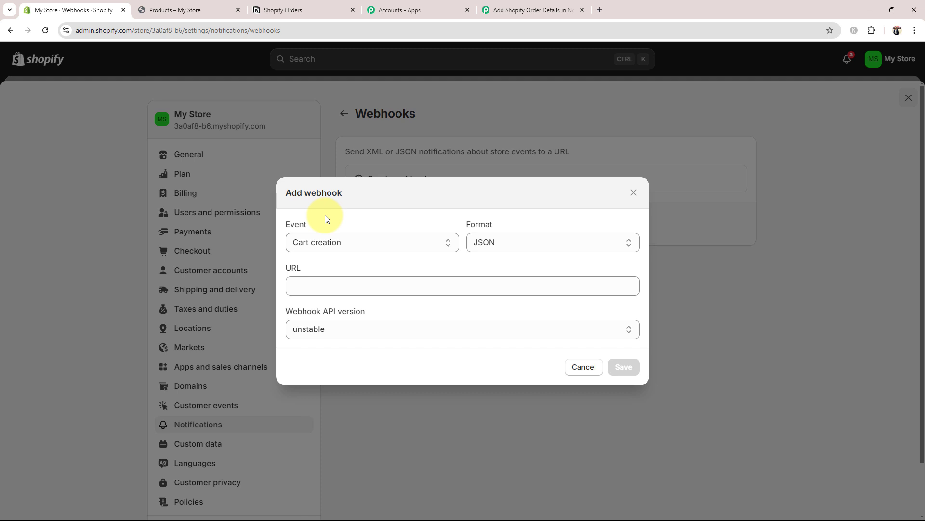
Step: Set the new webhook's event to Order creation and its format to JSON
{"action": "left_click", "coordinate": [314, 245]}
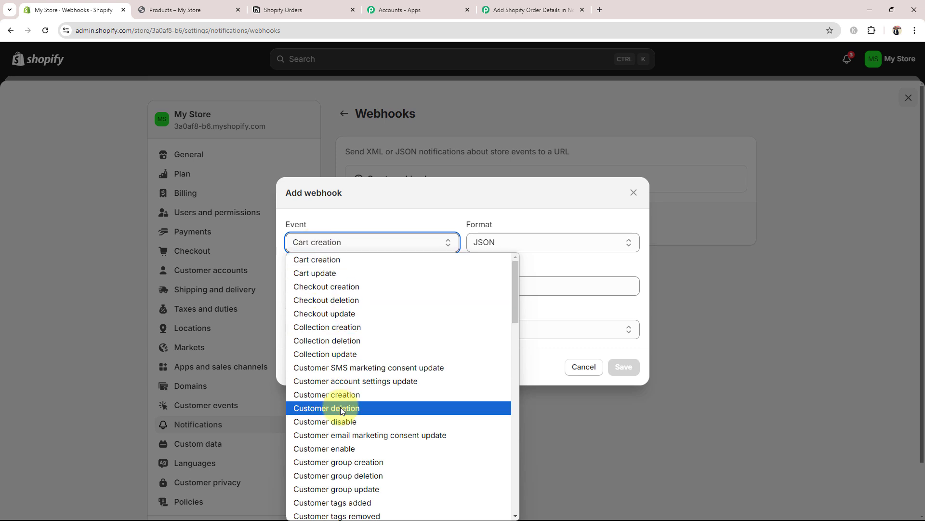
{"action": "scroll", "coordinate": [341, 407], "scroll_direction": "down", "scroll_amount": 5}
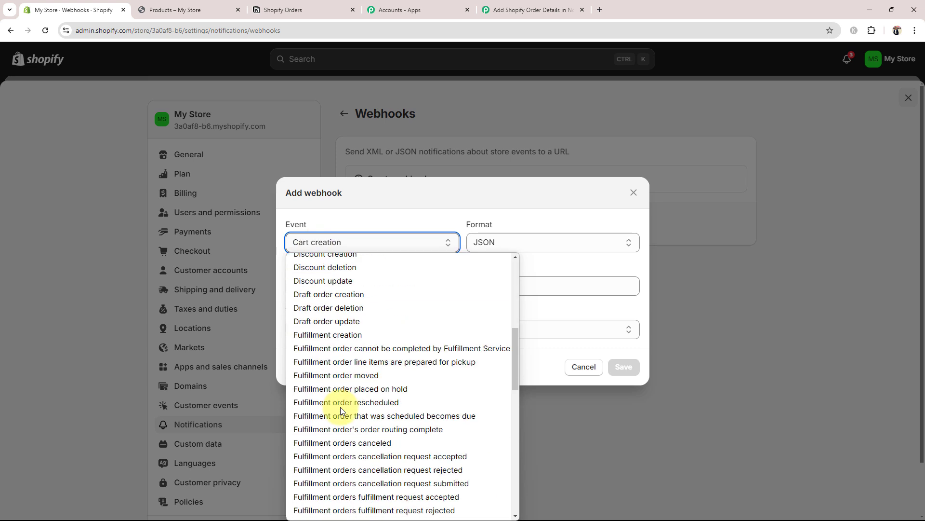
{"action": "key", "text": "o"}
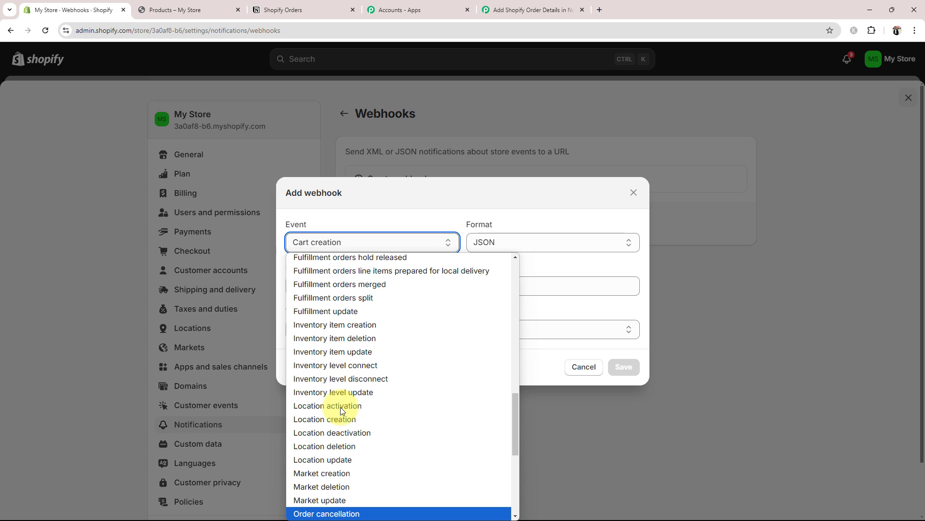
{"action": "scroll", "coordinate": [341, 406], "scroll_direction": "down", "scroll_amount": 4}
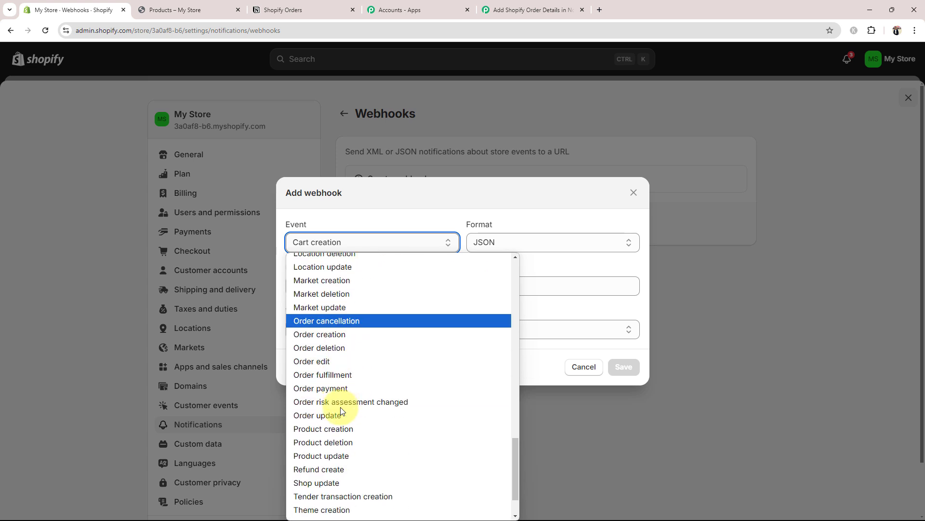
{"action": "left_click", "coordinate": [314, 338]}
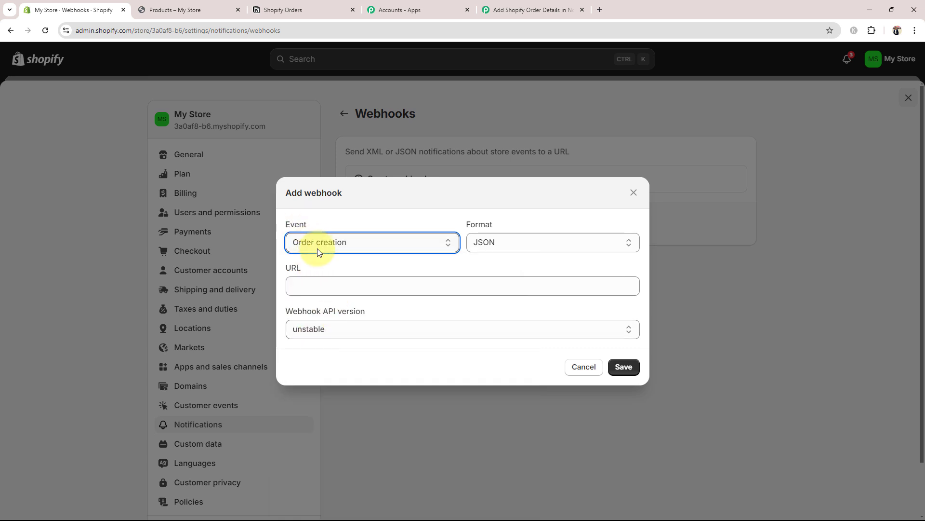
{"action": "left_click", "coordinate": [482, 254]}
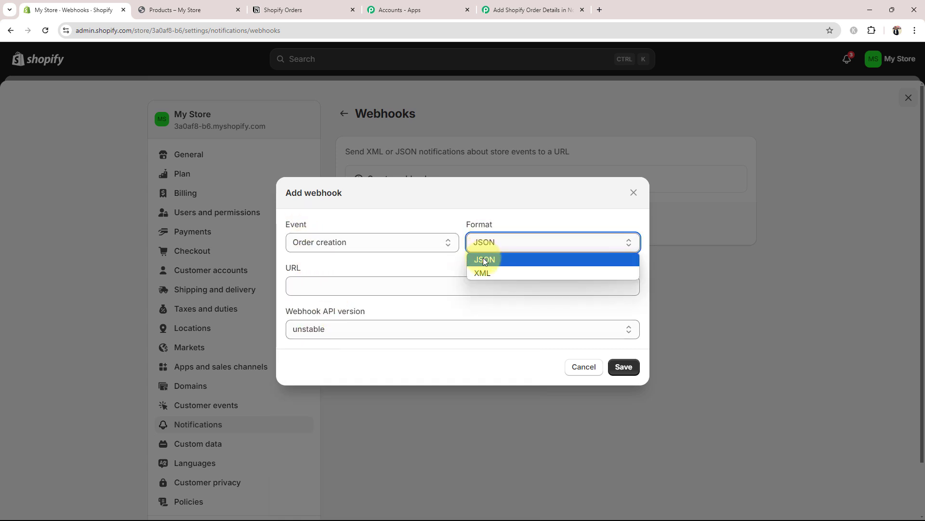
{"action": "left_click", "coordinate": [481, 259]}
Step: Copy the webhook URL from the Pabbly Connect trigger again and paste it as the Shopify webhook's URL
{"action": "left_click", "coordinate": [309, 289]}
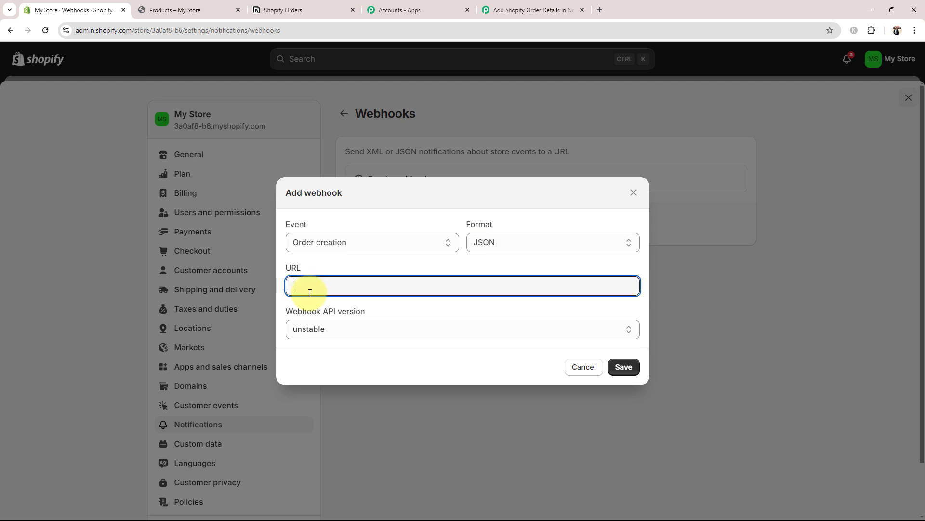
{"action": "left_click", "coordinate": [510, 10]}
{"action": "left_click", "coordinate": [725, 279]}
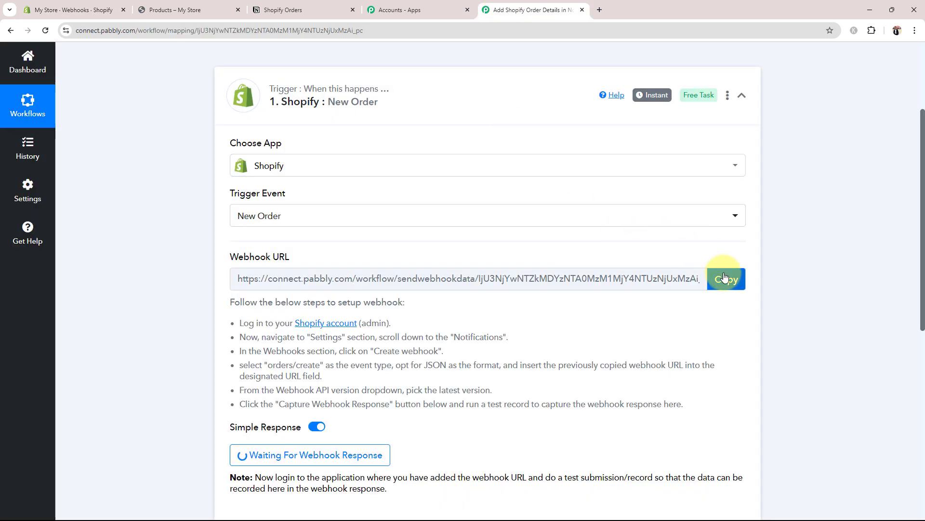
{"action": "left_click", "coordinate": [89, 7]}
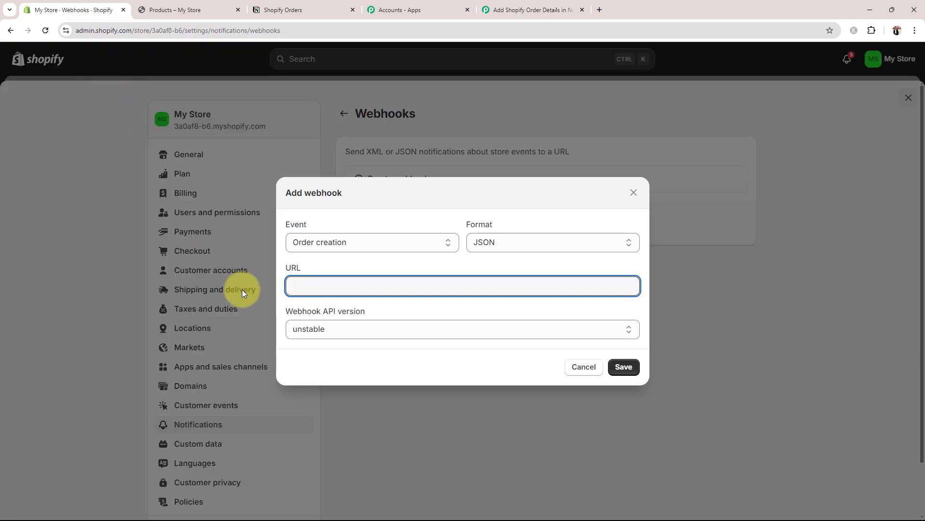
{"action": "key", "text": "ctrl+v"}
Step: Set the webhook API version to 2024-07 (Latest) and save the webhook
{"action": "left_click", "coordinate": [319, 327]}
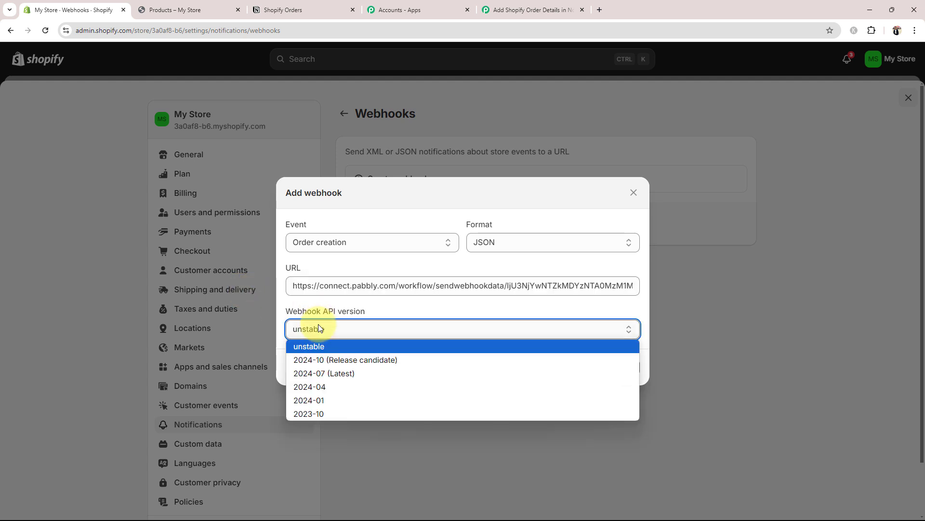
{"action": "left_click", "coordinate": [322, 374]}
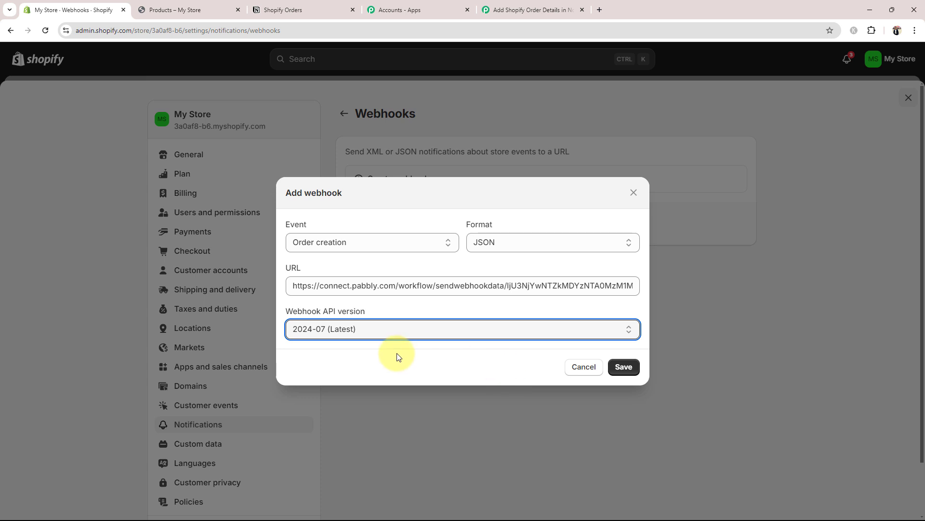
{"action": "left_click", "coordinate": [625, 367]}
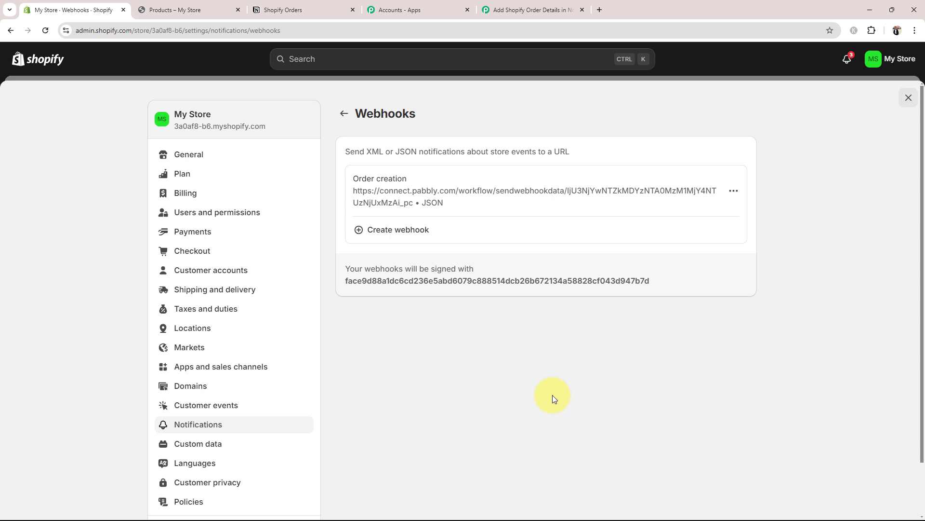
Step: Review the test submission note under the Pabbly Connect trigger's webhook capture, and return to the Shopify webhook settings
{"action": "left_click", "coordinate": [530, 10]}
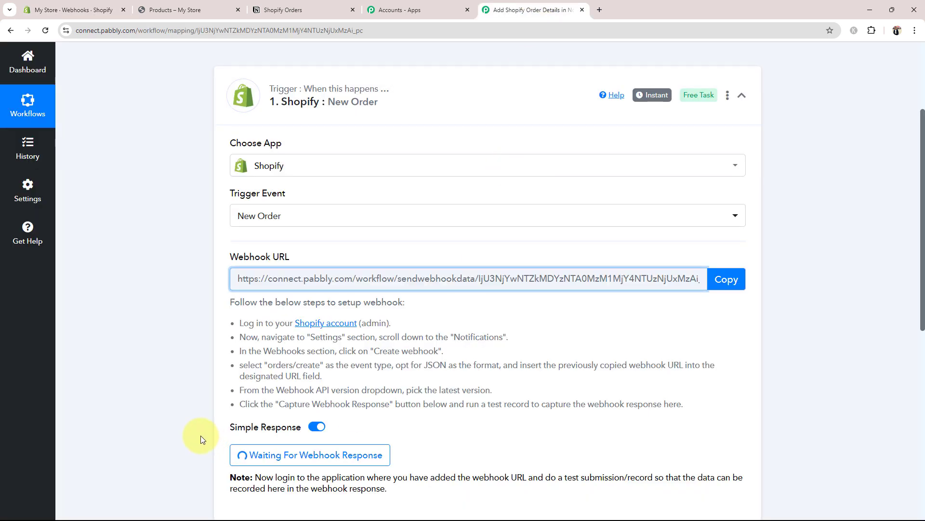
{"action": "scroll", "coordinate": [201, 438], "scroll_direction": "down", "scroll_amount": 2}
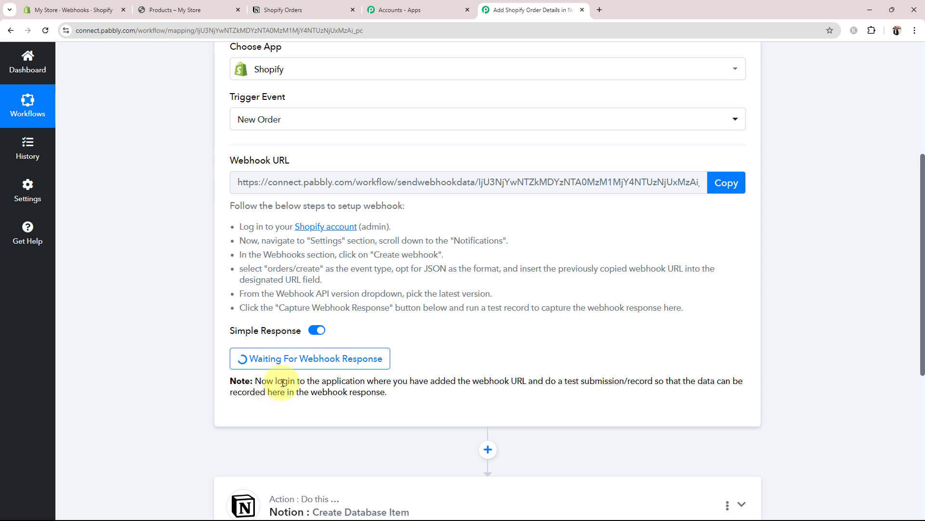
{"action": "left_click_drag", "start_coordinate": [275, 381], "coordinate": [652, 380]}
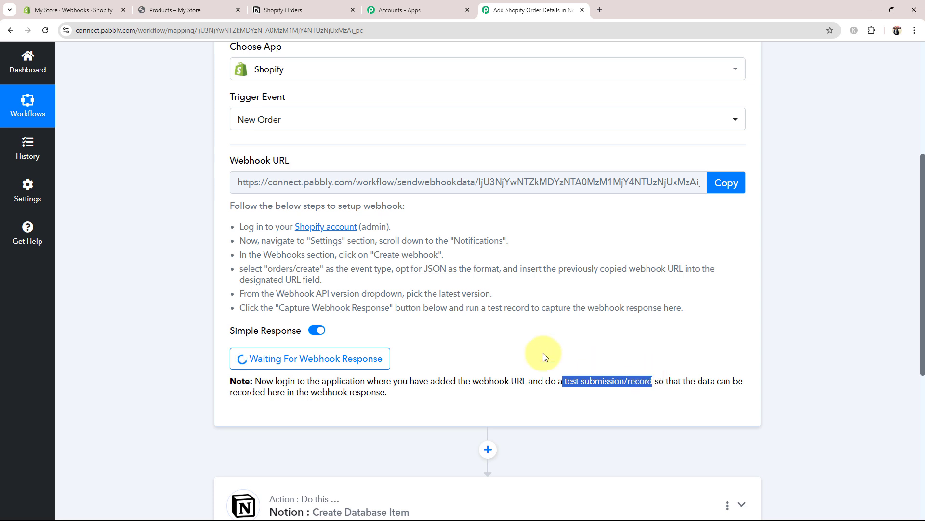
{"action": "left_click", "coordinate": [545, 354]}
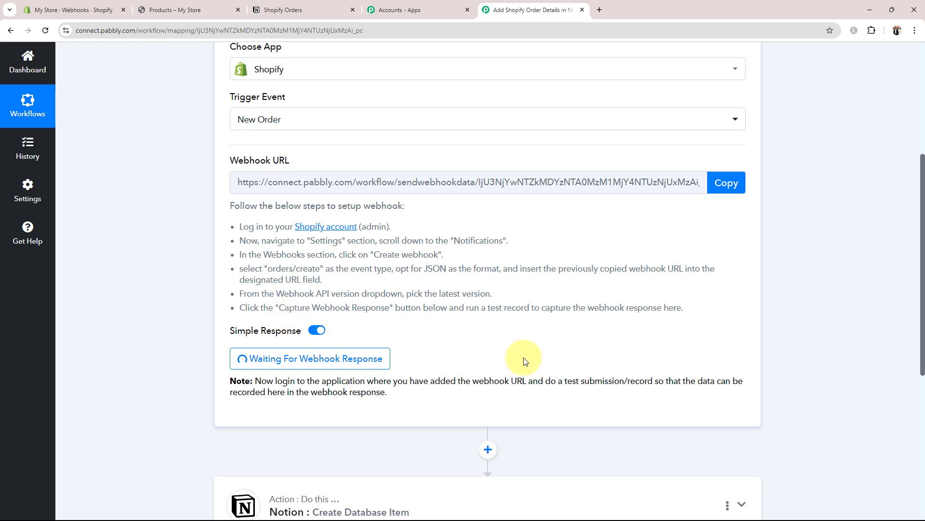
{"action": "left_click_drag", "start_coordinate": [565, 381], "coordinate": [574, 372]}
{"action": "left_click", "coordinate": [551, 356]}
{"action": "left_click", "coordinate": [83, 5]}
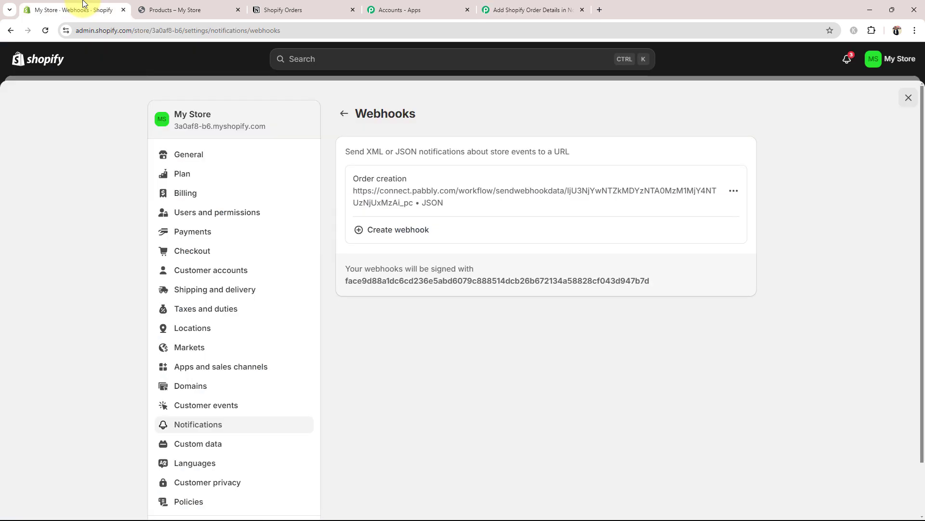
Step: Open the Mobile product in the Shopify storefront and go straight to checkout with a quantity of 1
{"action": "left_click", "coordinate": [176, 6]}
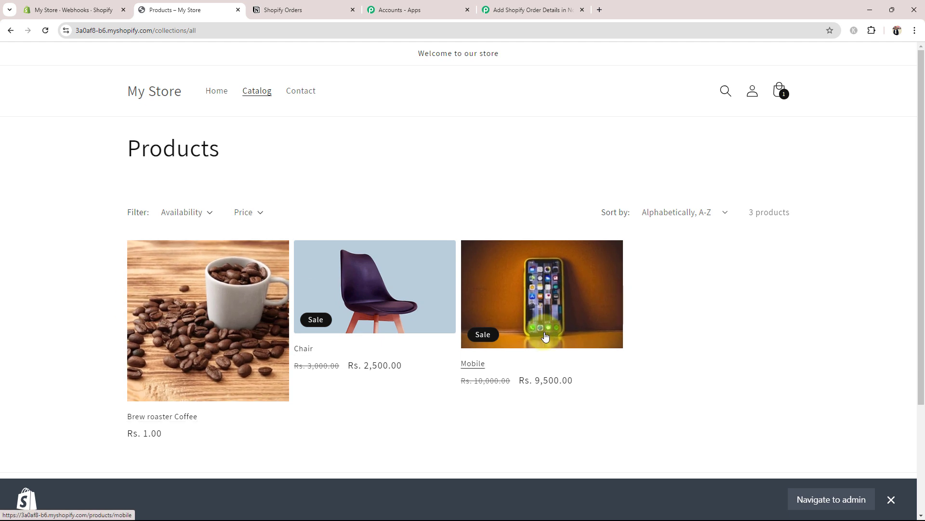
{"action": "left_click", "coordinate": [514, 10]}
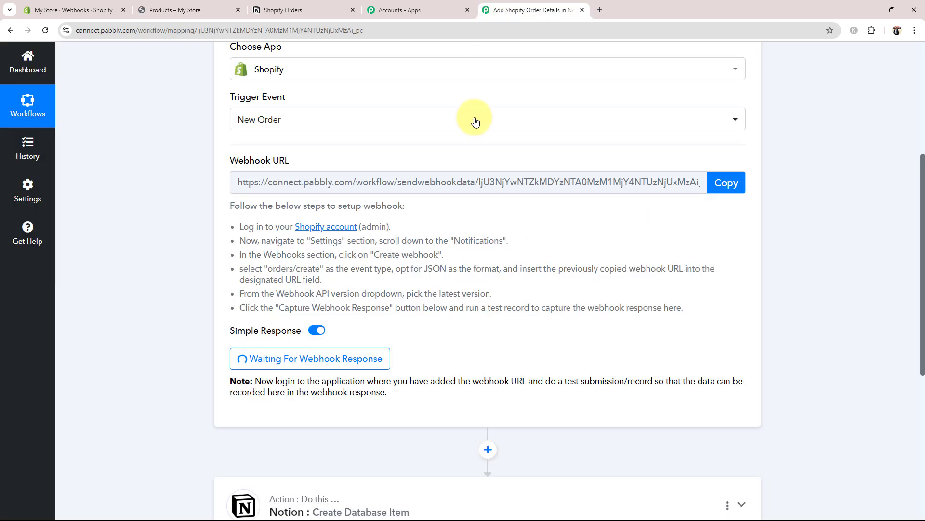
{"action": "left_click", "coordinate": [189, 5]}
{"action": "left_click", "coordinate": [531, 291]}
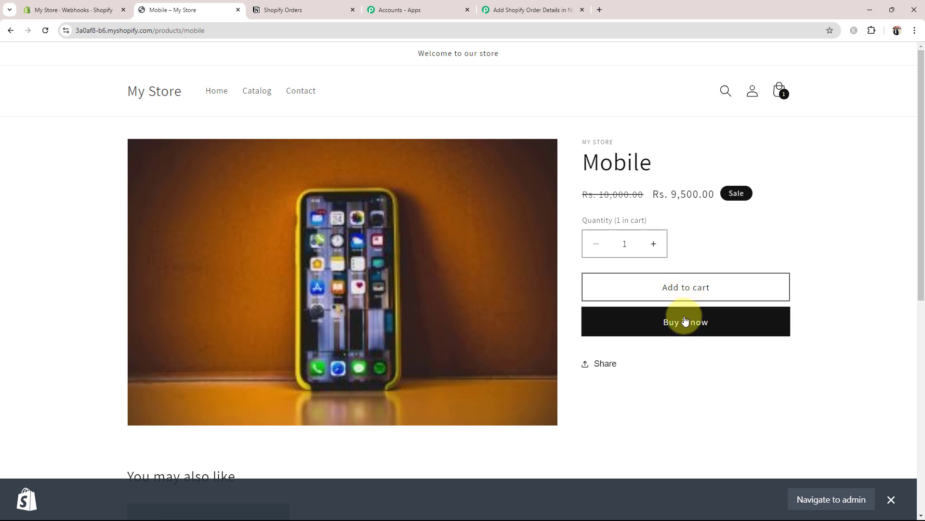
{"action": "left_click", "coordinate": [685, 320]}
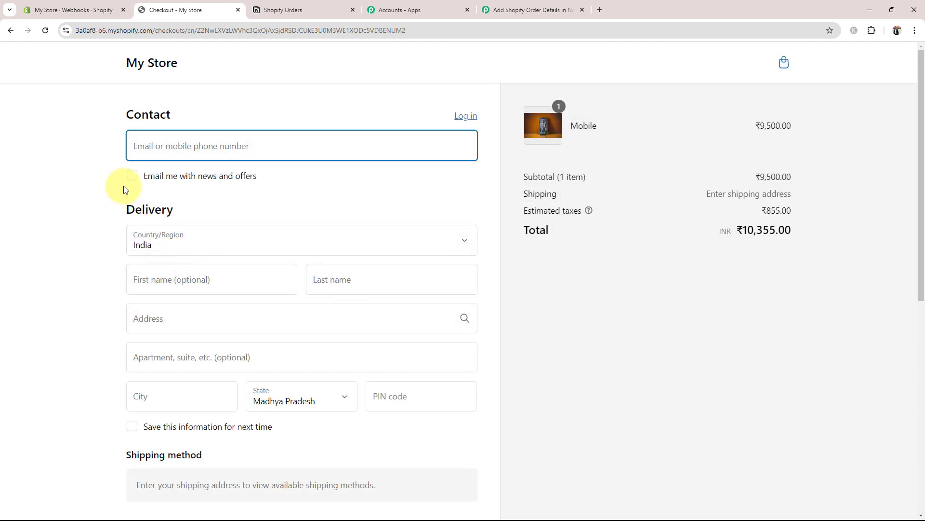
Step: Fill the checkout's contact and delivery details from the first saved test customer, and replace the placeholder city with a real one
{"action": "left_click", "coordinate": [156, 148]}
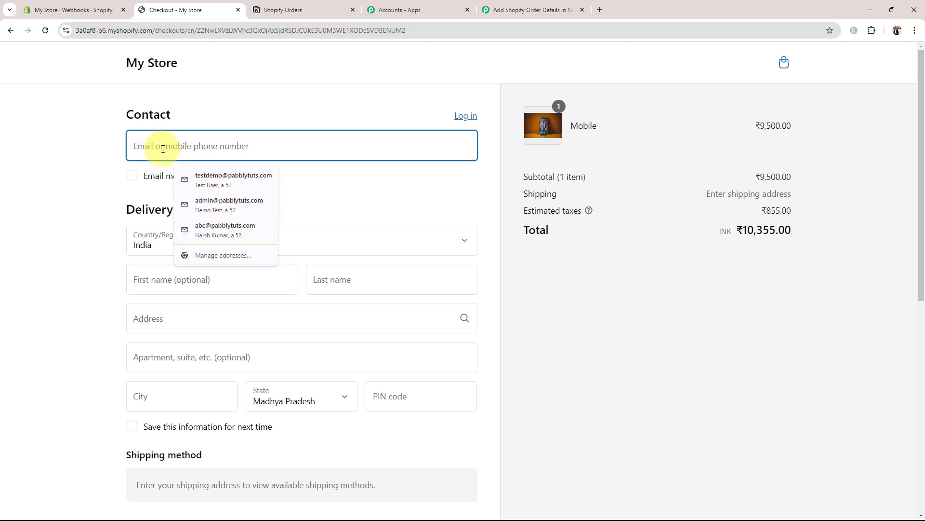
{"action": "left_click", "coordinate": [217, 181]}
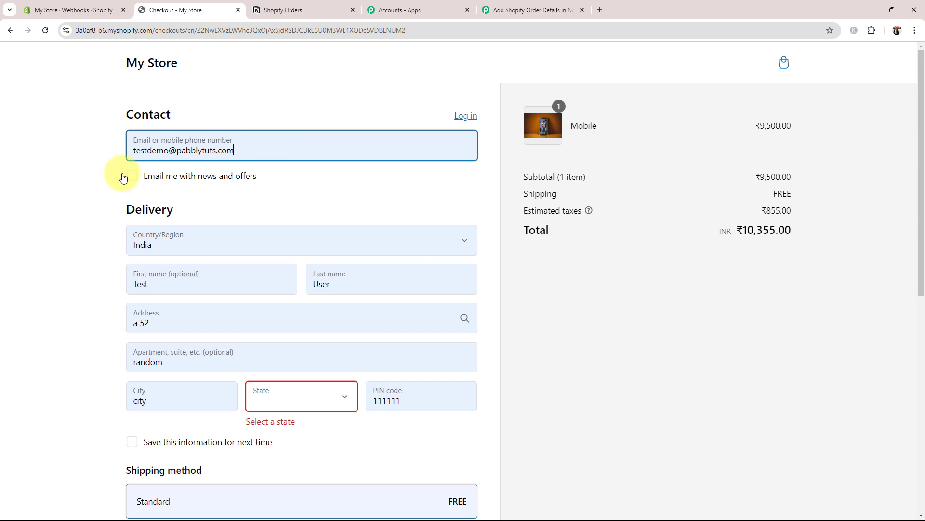
{"action": "scroll", "coordinate": [67, 223], "scroll_direction": "down", "scroll_amount": 2}
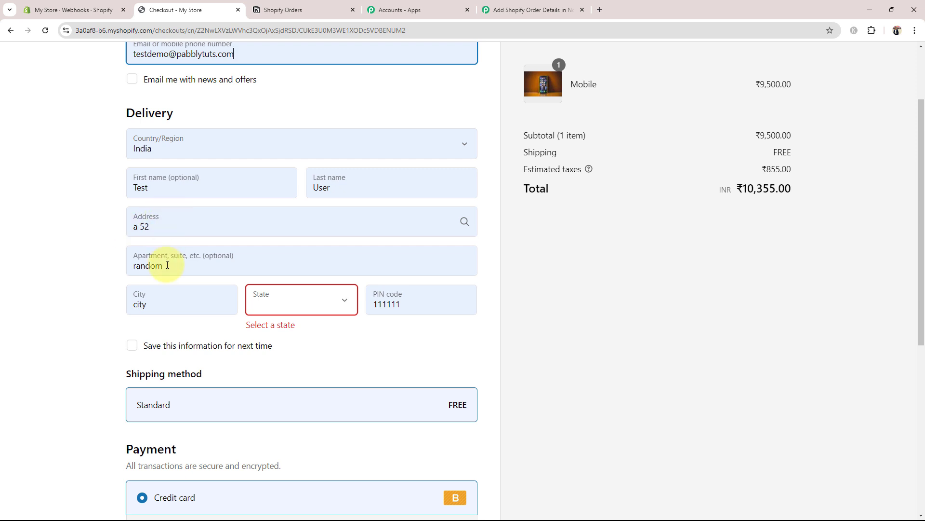
{"action": "left_click", "coordinate": [152, 305]}
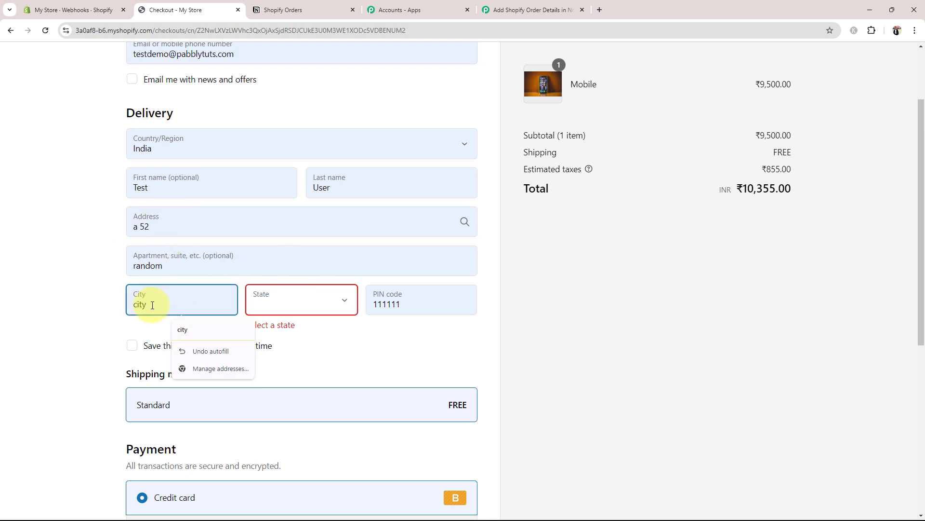
{"action": "key", "text": "ctrl+a"}
{"action": "key", "text": "BackSpace"}
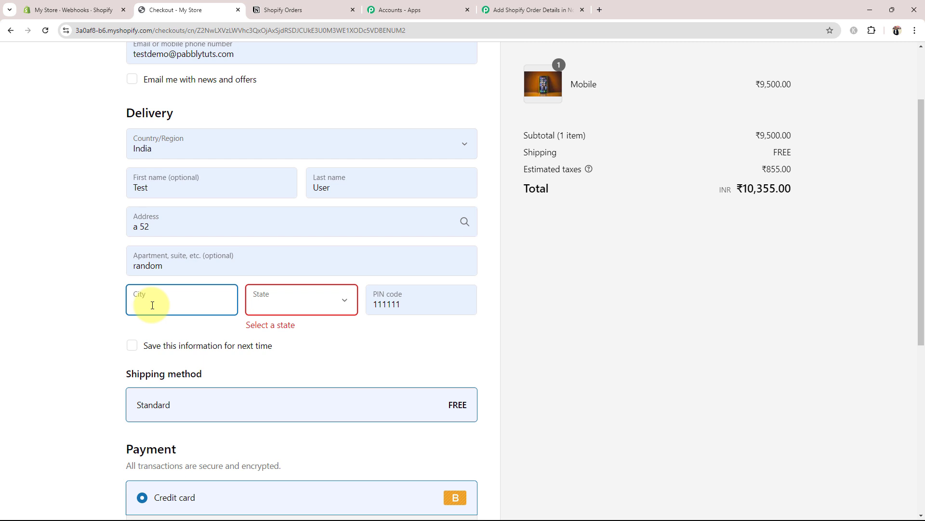
{"action": "type", "text": "Bh"}
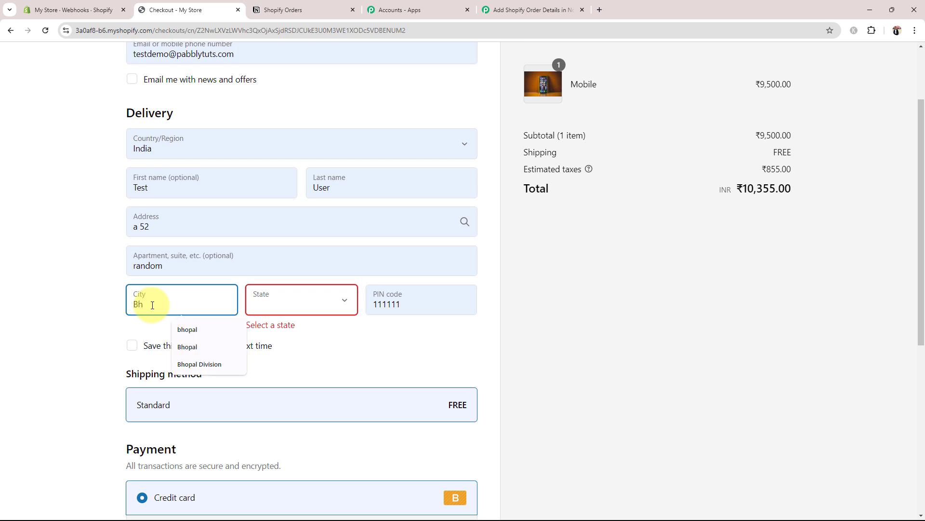
{"action": "type", "text": "opal"}
{"action": "key", "text": "Tab"}
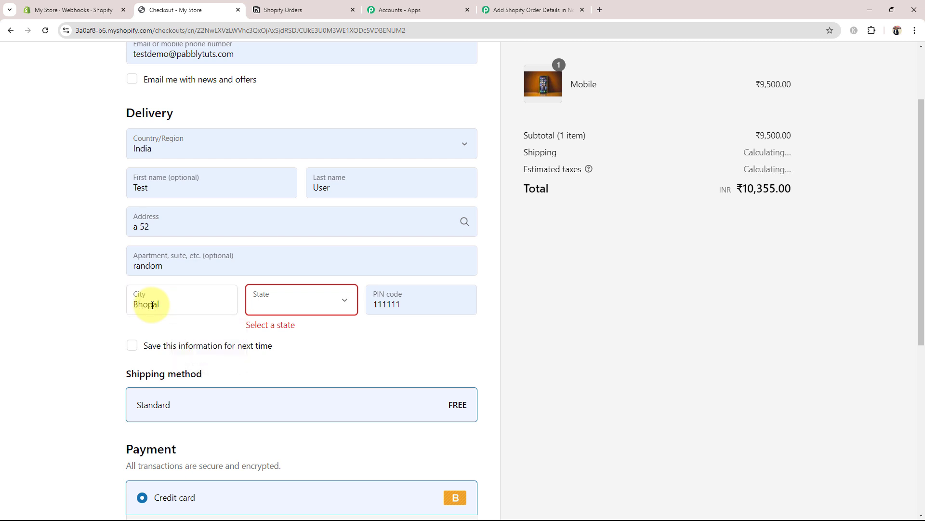
Step: Select Madhya Pradesh as the delivery state and enter a matching postal PIN code
{"action": "left_click", "coordinate": [291, 310]}
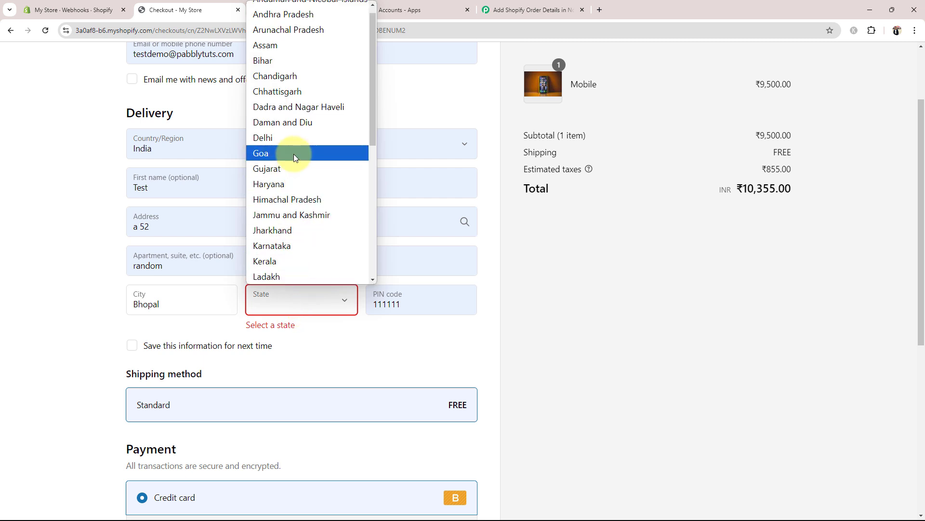
{"action": "scroll", "coordinate": [299, 176], "scroll_direction": "down", "scroll_amount": 2}
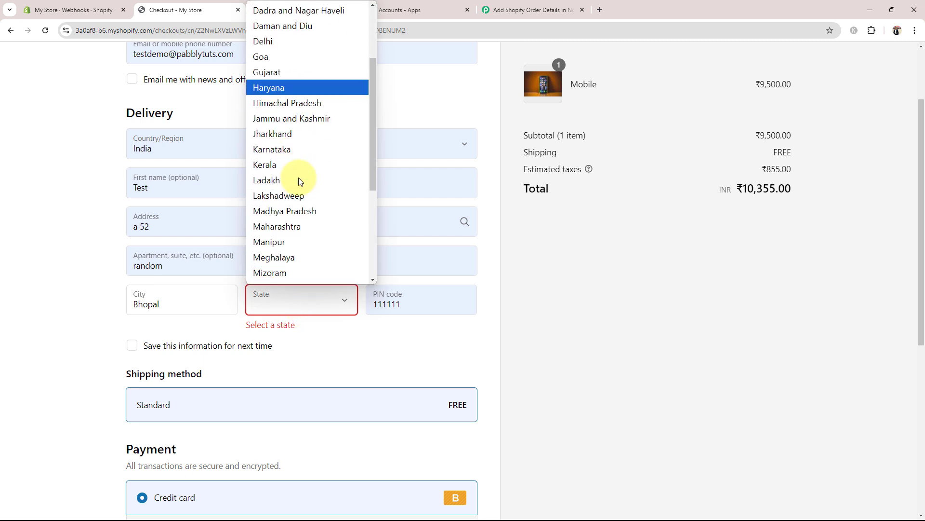
{"action": "left_click", "coordinate": [283, 211]}
{"action": "scroll", "coordinate": [53, 291], "scroll_direction": "down", "scroll_amount": 1}
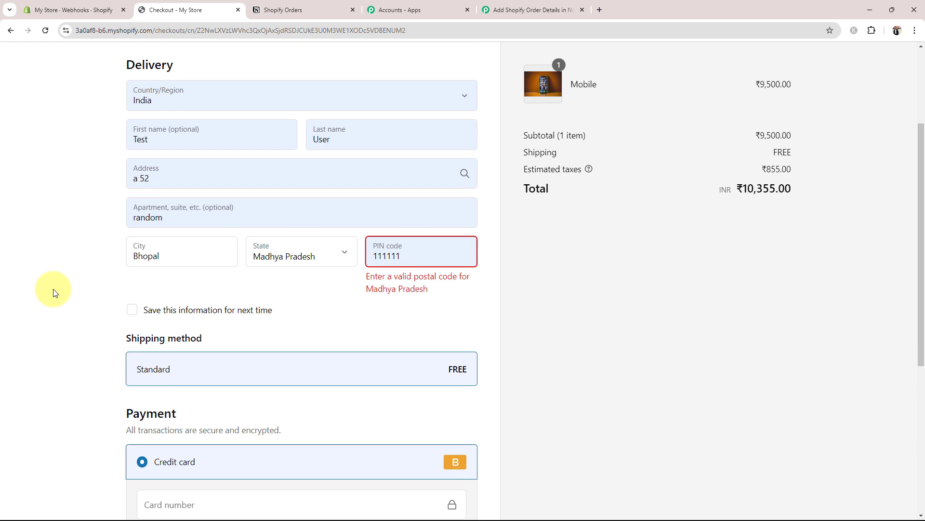
{"action": "left_click_drag", "start_coordinate": [403, 257], "coordinate": [377, 261]}
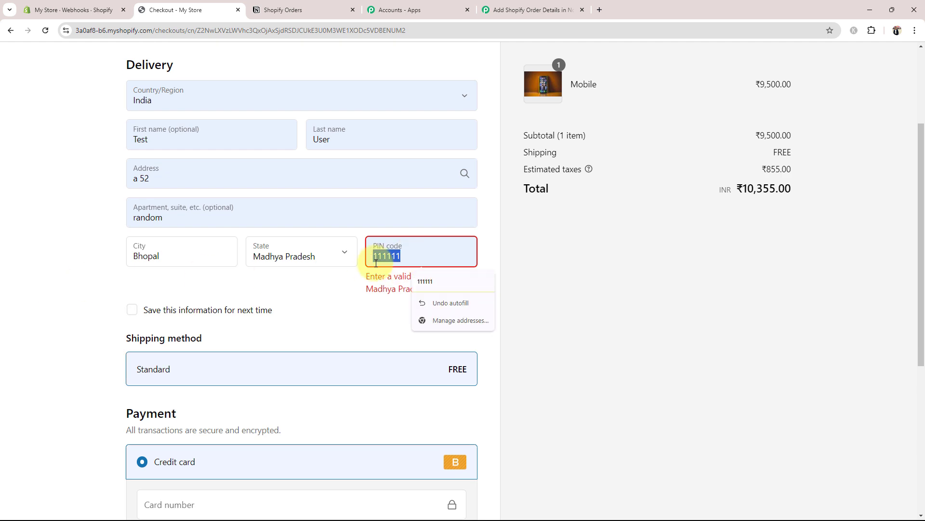
{"action": "type", "text": "462021"}
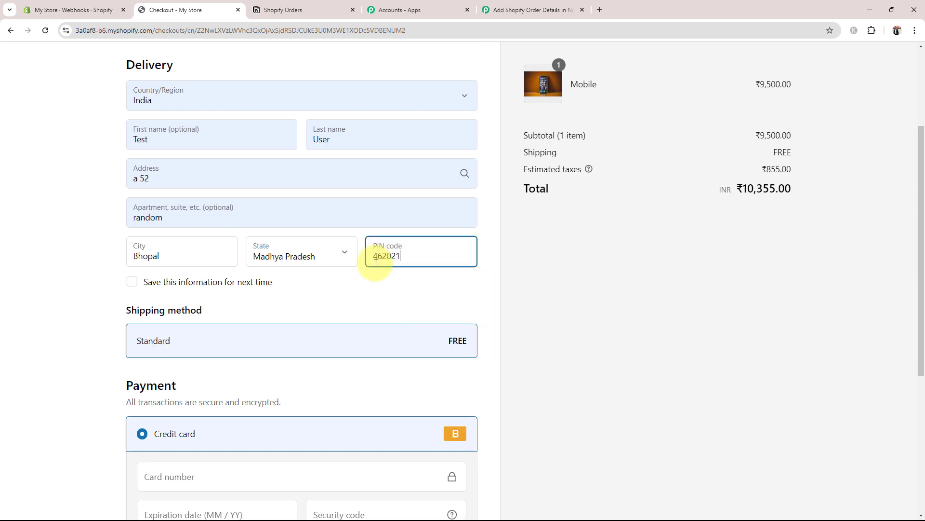
{"action": "left_click", "coordinate": [101, 305]}
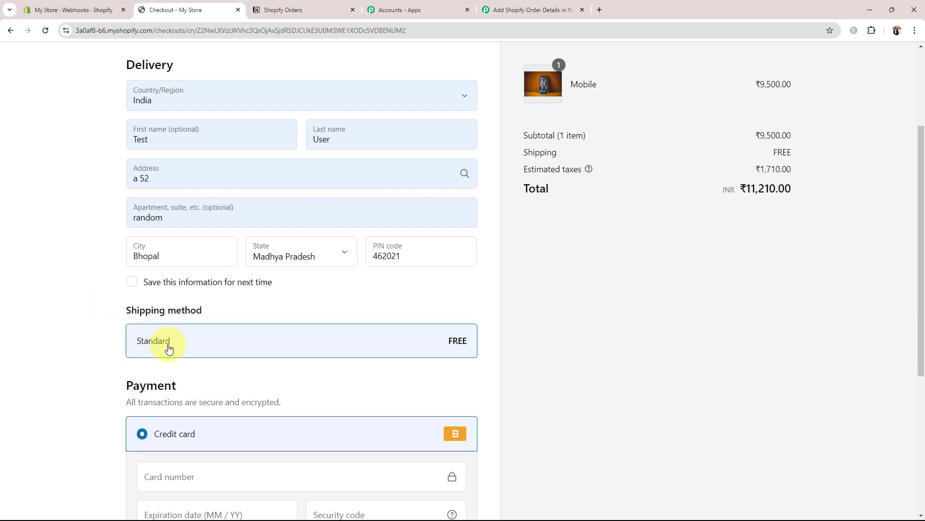
Step: Choose Cash on Delivery (COD) as the payment method, complete the test order, and review its confirmation details
{"action": "scroll", "coordinate": [43, 354], "scroll_direction": "down", "scroll_amount": 3}
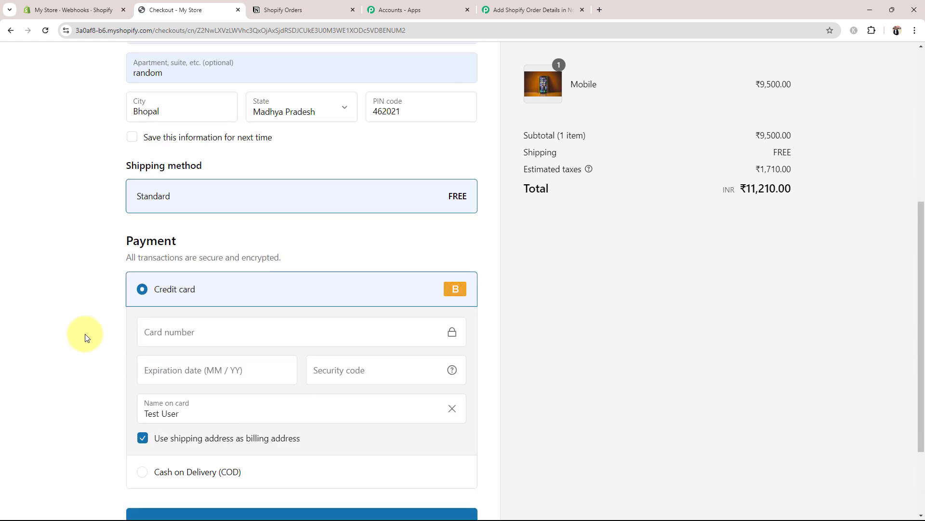
{"action": "scroll", "coordinate": [128, 336], "scroll_direction": "down", "scroll_amount": 2}
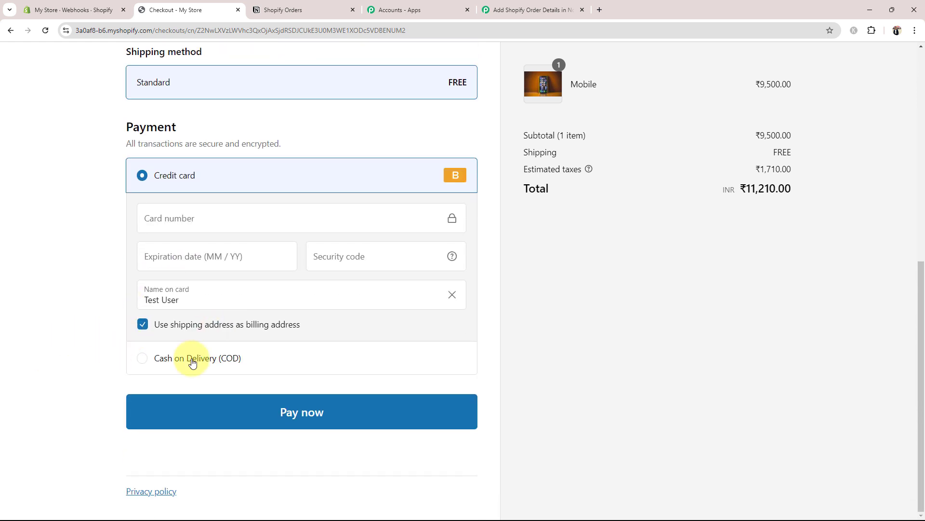
{"action": "left_click", "coordinate": [141, 357]}
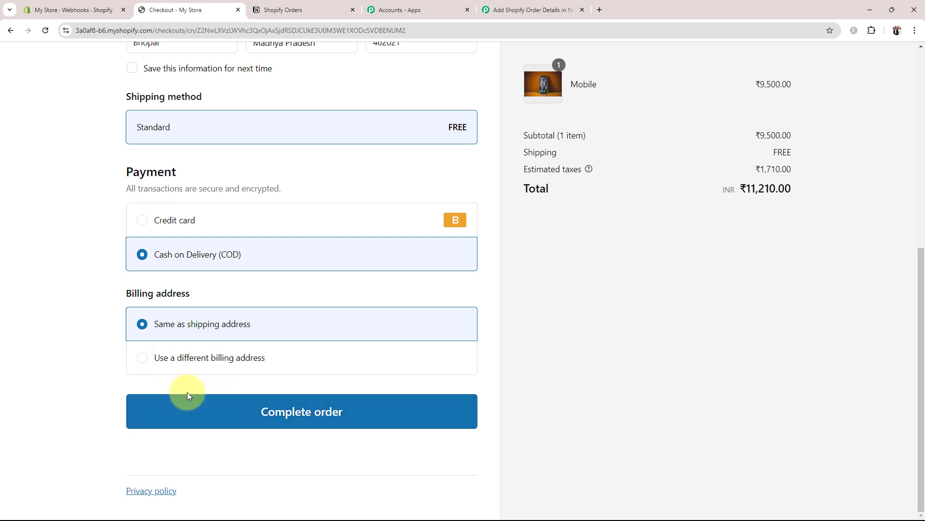
{"action": "left_click", "coordinate": [259, 414]}
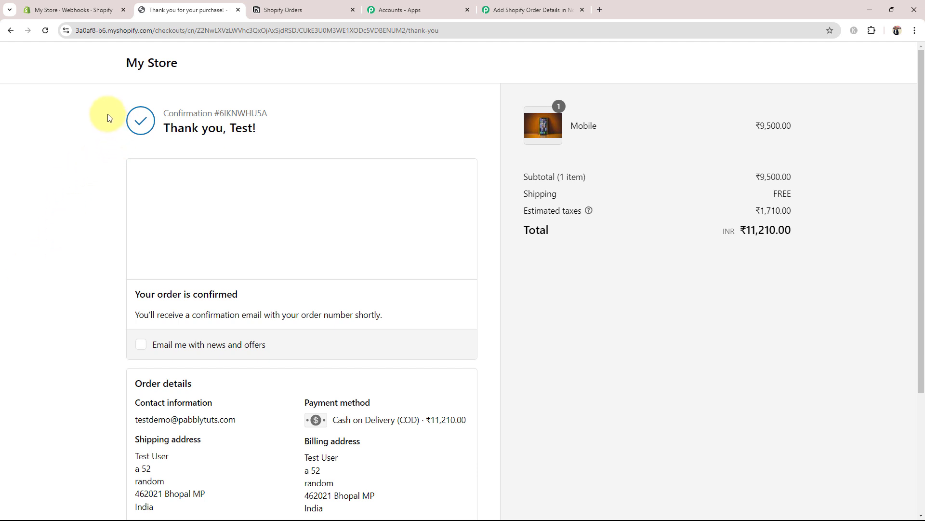
{"action": "left_click_drag", "start_coordinate": [127, 121], "coordinate": [289, 128]}
{"action": "left_click", "coordinate": [85, 280]}
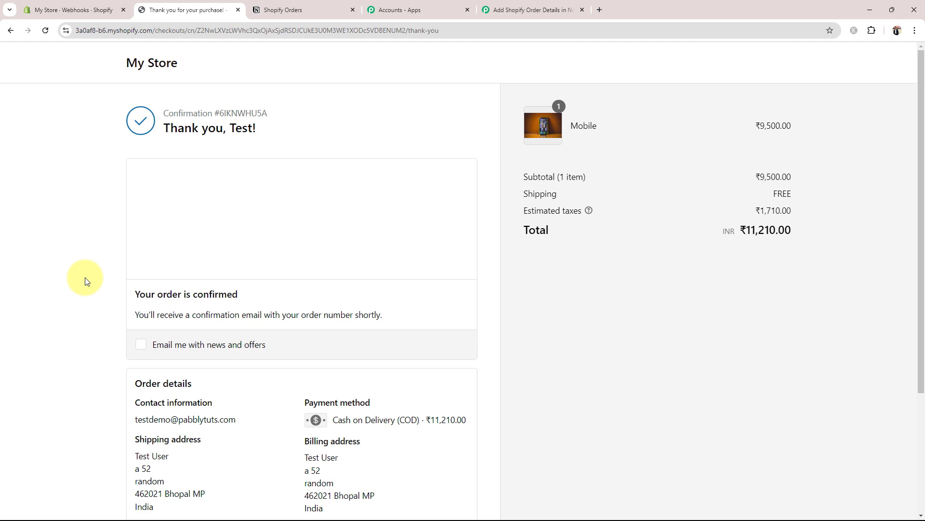
{"action": "scroll", "coordinate": [85, 277], "scroll_direction": "down", "scroll_amount": 3}
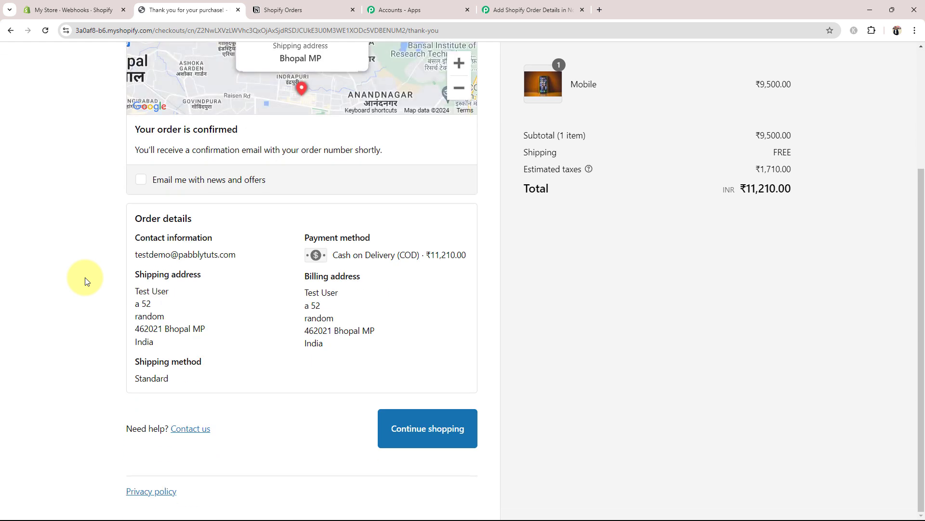
Step: Switch to the Pabbly Connect workflow and check the total price fields in the trigger's captured webhook response
{"action": "left_click", "coordinate": [539, 6]}
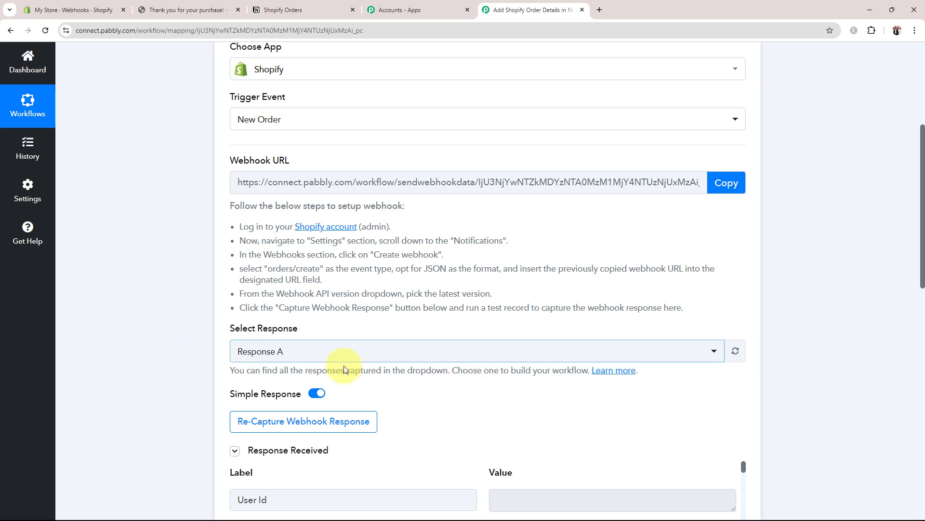
{"action": "scroll", "coordinate": [157, 346], "scroll_direction": "down", "scroll_amount": 4}
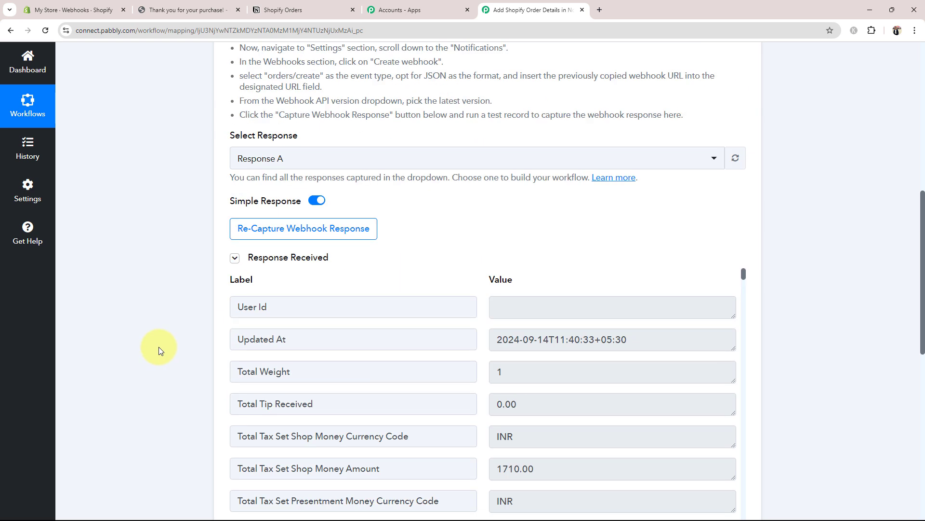
{"action": "scroll", "coordinate": [158, 346], "scroll_direction": "down", "scroll_amount": 3}
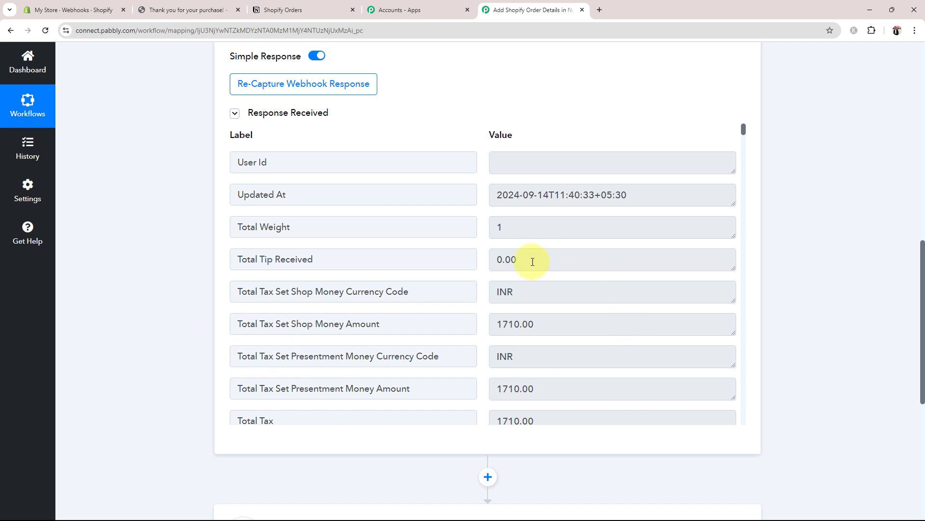
{"action": "scroll", "coordinate": [533, 260], "scroll_direction": "down", "scroll_amount": 9}
{"action": "scroll", "coordinate": [533, 262], "scroll_direction": "up", "scroll_amount": 2}
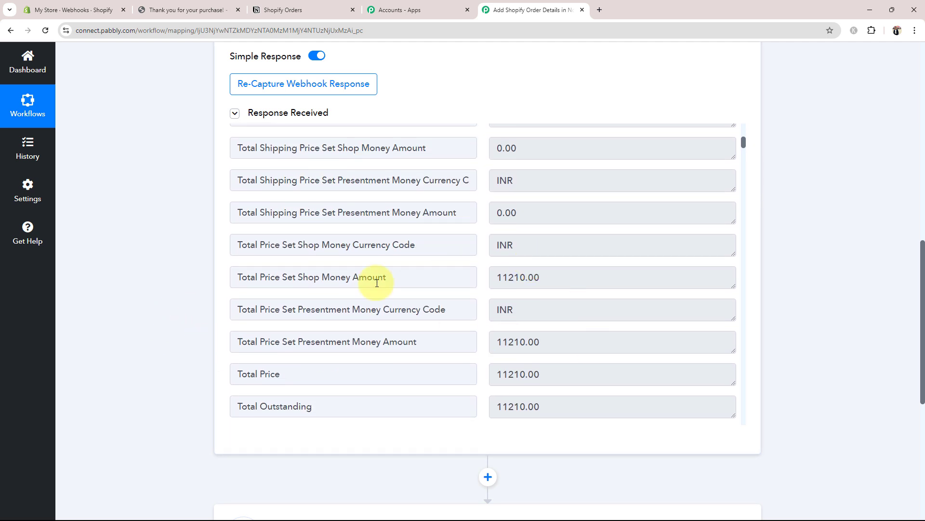
{"action": "left_click", "coordinate": [510, 287]}
{"action": "double_click", "coordinate": [510, 286]}
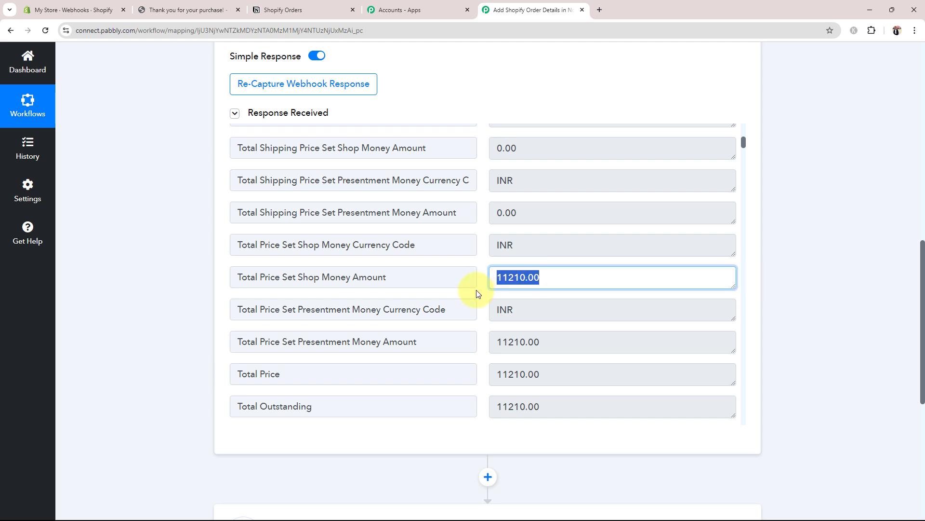
Step: Examine the line item totals, tax and shipping address fields in the captured Shopify order response
{"action": "scroll", "coordinate": [477, 293], "scroll_direction": "down", "scroll_amount": 5}
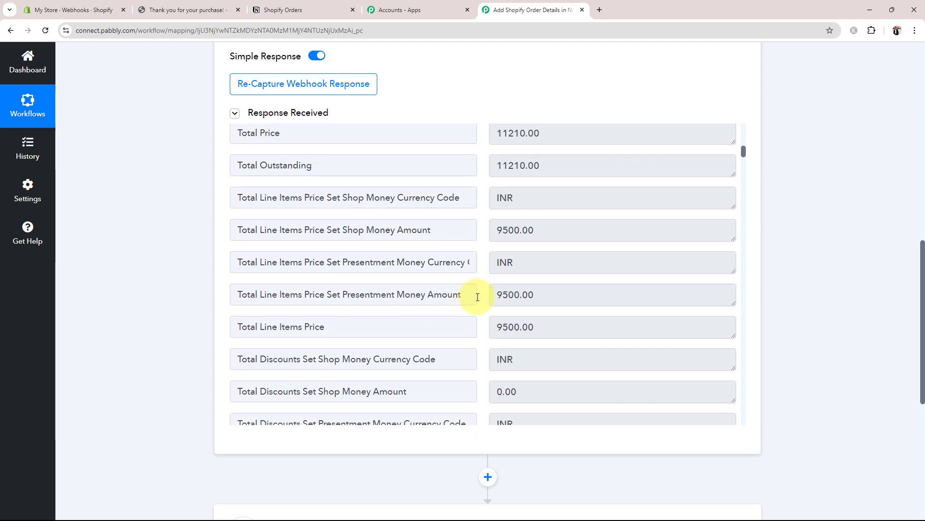
{"action": "scroll", "coordinate": [477, 297], "scroll_direction": "down", "scroll_amount": 12}
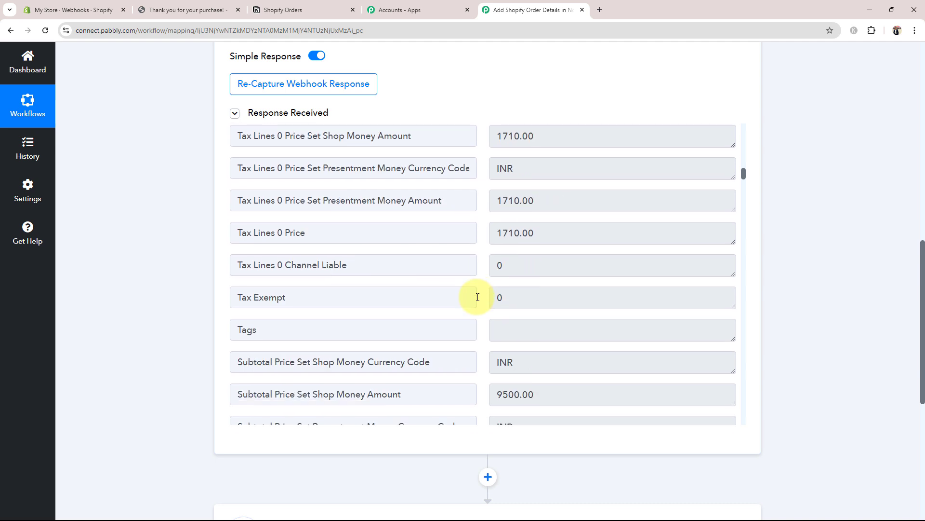
{"action": "scroll", "coordinate": [477, 297], "scroll_direction": "down", "scroll_amount": 10}
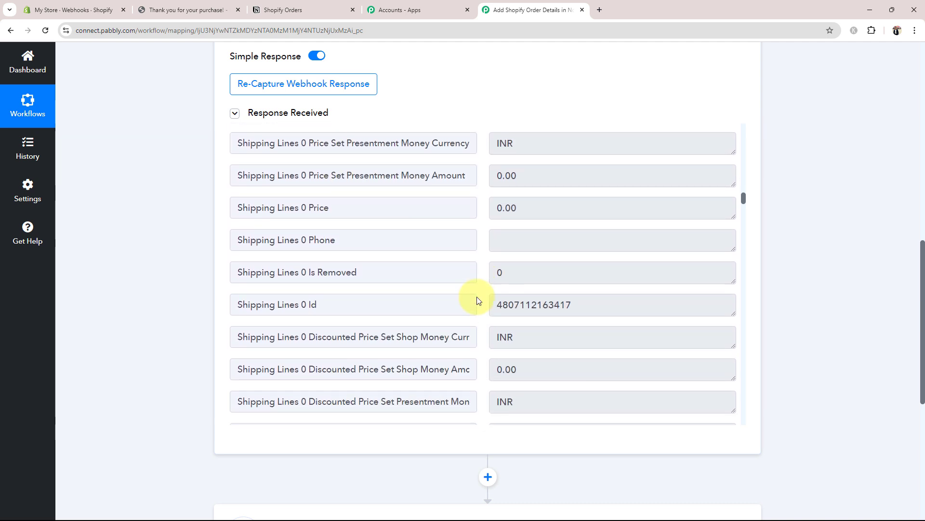
{"action": "scroll", "coordinate": [477, 299], "scroll_direction": "down", "scroll_amount": 9}
{"action": "left_click", "coordinate": [489, 205]}
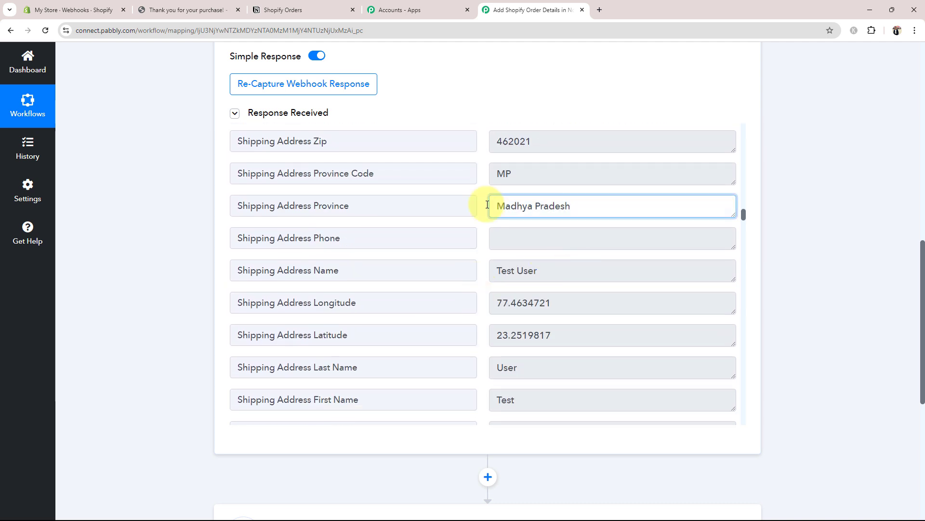
{"action": "left_click", "coordinate": [541, 172]}
{"action": "left_click", "coordinate": [527, 141]}
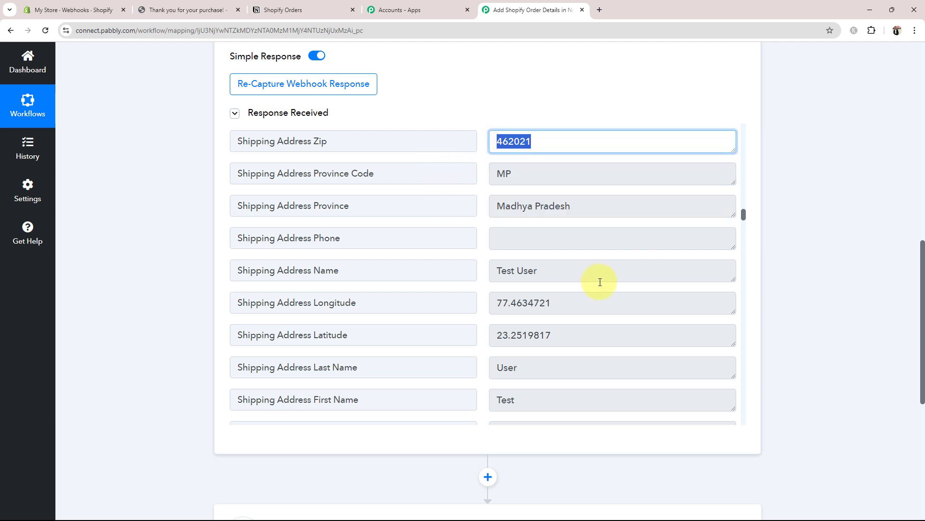
{"action": "left_click", "coordinate": [578, 272]}
{"action": "scroll", "coordinate": [541, 309], "scroll_direction": "down", "scroll_amount": 2}
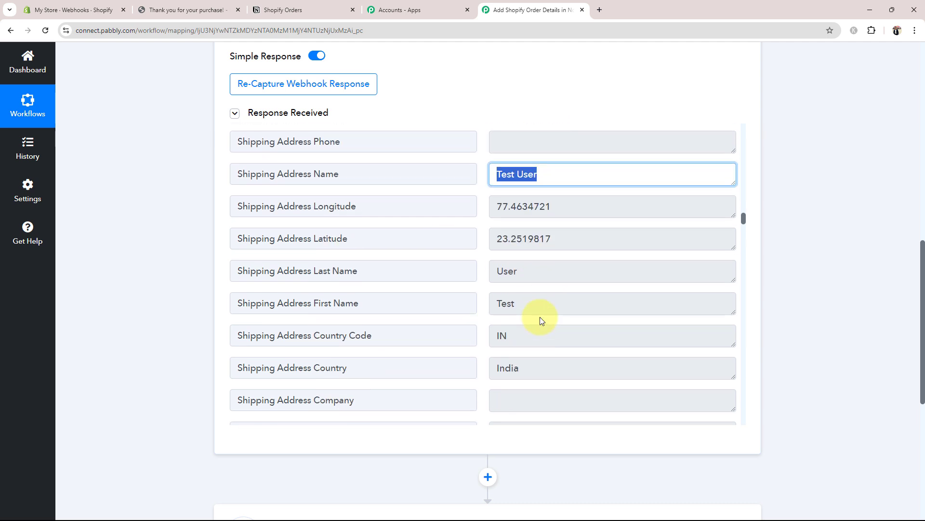
{"action": "scroll", "coordinate": [541, 318], "scroll_direction": "down", "scroll_amount": 6}
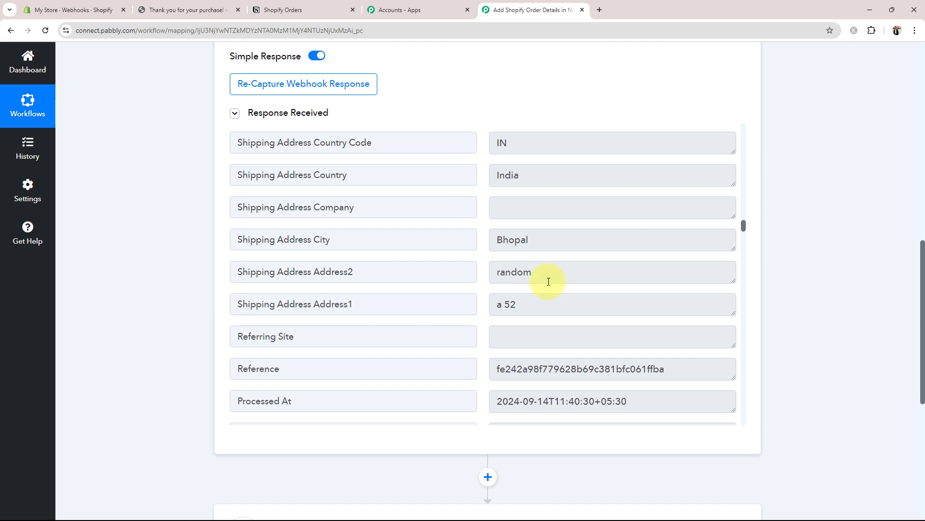
Step: Examine the shipping address, payment gateway, order number and line item fields in the captured Shopify order response
{"action": "left_click", "coordinate": [545, 297]}
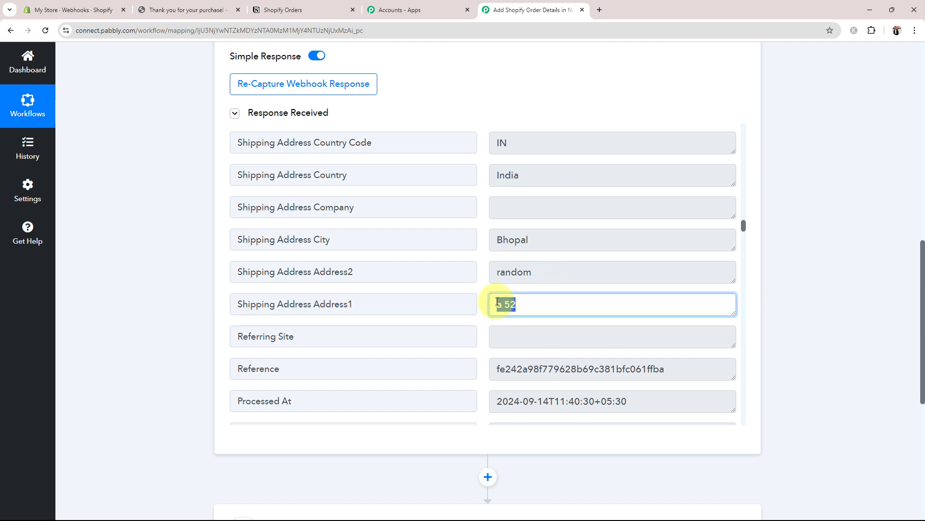
{"action": "scroll", "coordinate": [497, 303], "scroll_direction": "down", "scroll_amount": 10}
{"action": "left_click", "coordinate": [611, 226]}
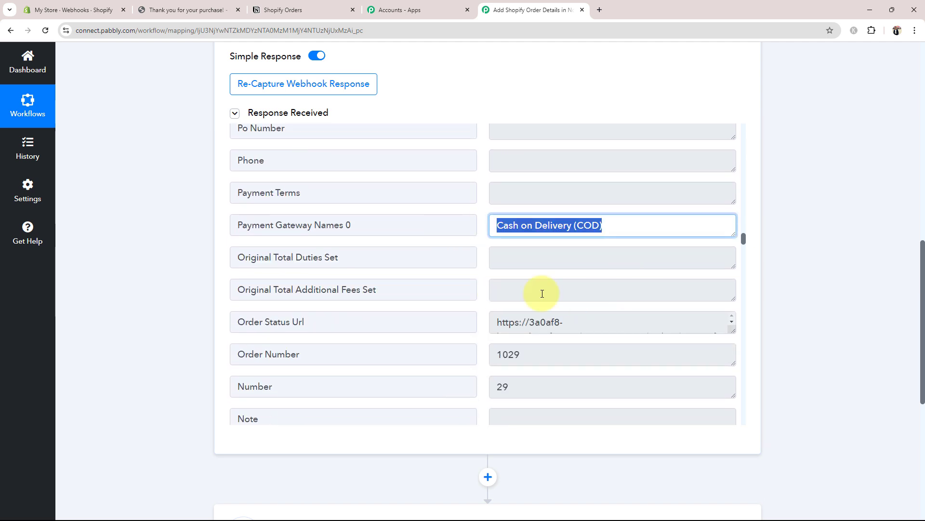
{"action": "scroll", "coordinate": [542, 294], "scroll_direction": "down", "scroll_amount": 20}
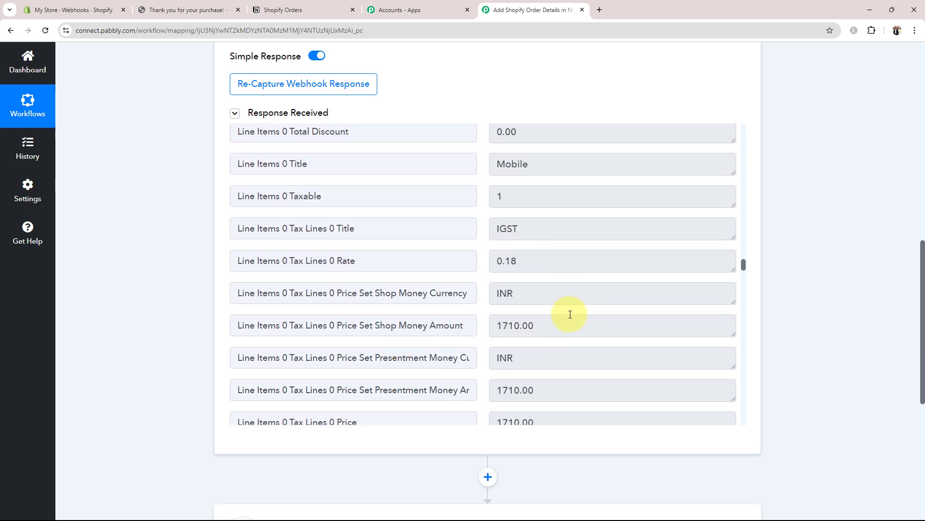
{"action": "scroll", "coordinate": [570, 314], "scroll_direction": "down", "scroll_amount": 20}
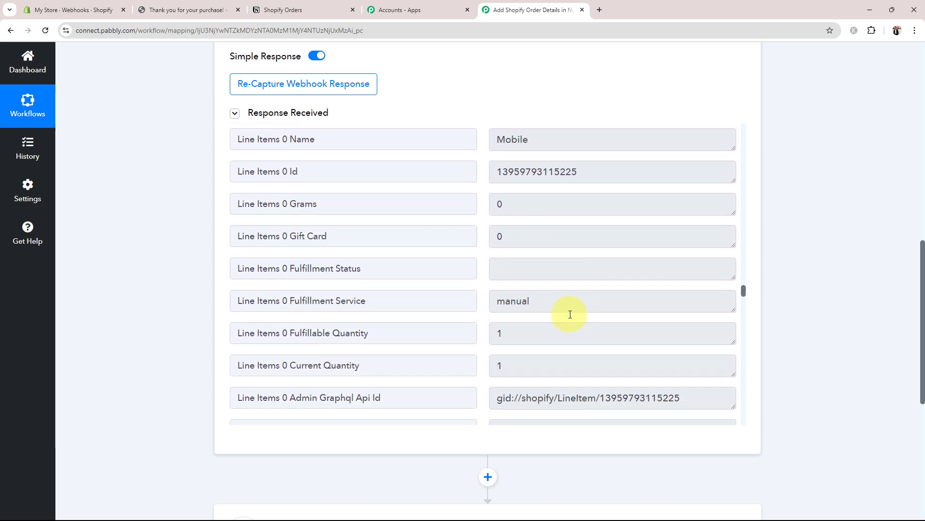
{"action": "scroll", "coordinate": [570, 315], "scroll_direction": "down", "scroll_amount": 15}
{"action": "scroll", "coordinate": [570, 314], "scroll_direction": "up", "scroll_amount": 2}
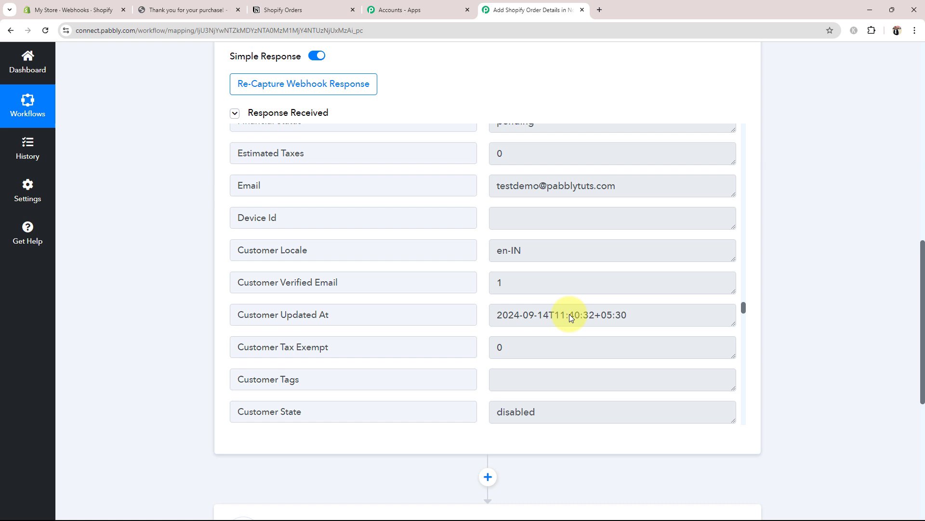
Step: Check the email, customer details, default address, current totals and checkout fields in the captured order response
{"action": "triple_click", "coordinate": [627, 188]}
{"action": "scroll", "coordinate": [536, 304], "scroll_direction": "down", "scroll_amount": 14}
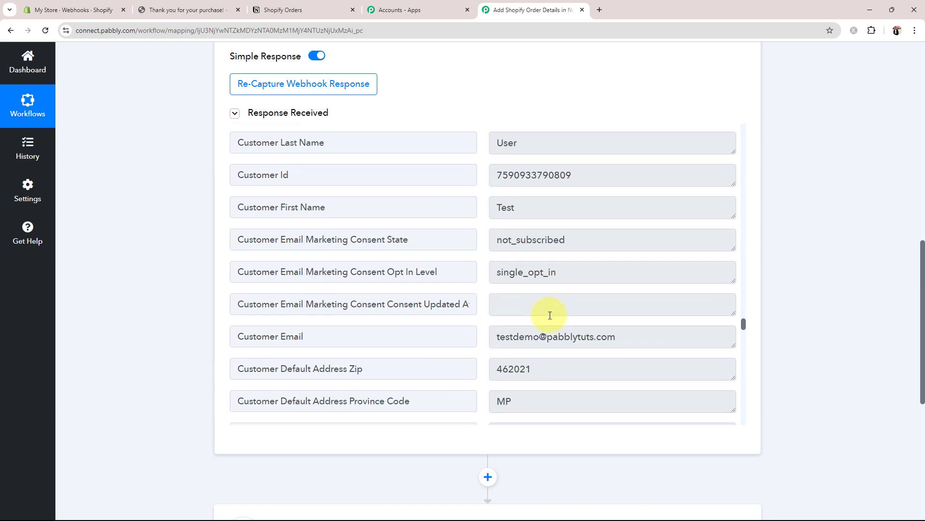
{"action": "scroll", "coordinate": [550, 315], "scroll_direction": "down", "scroll_amount": 13}
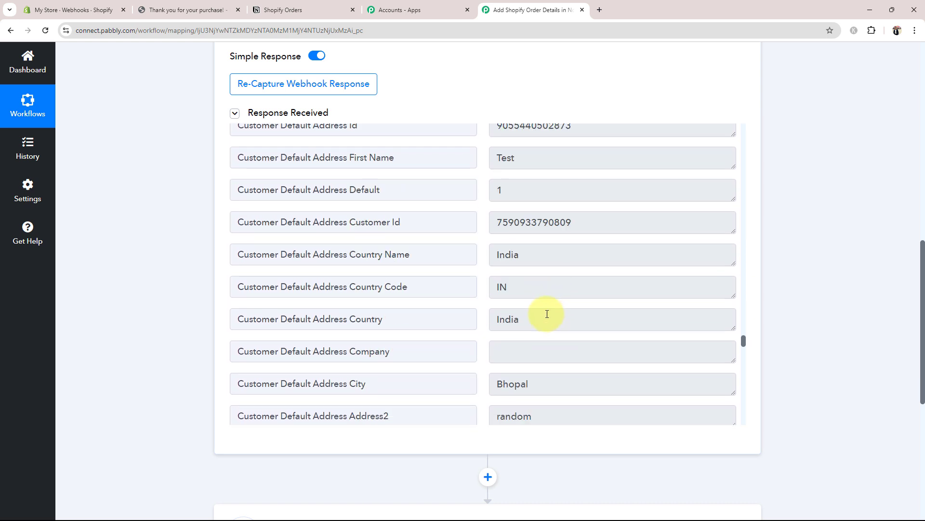
{"action": "scroll", "coordinate": [547, 314], "scroll_direction": "down", "scroll_amount": 15}
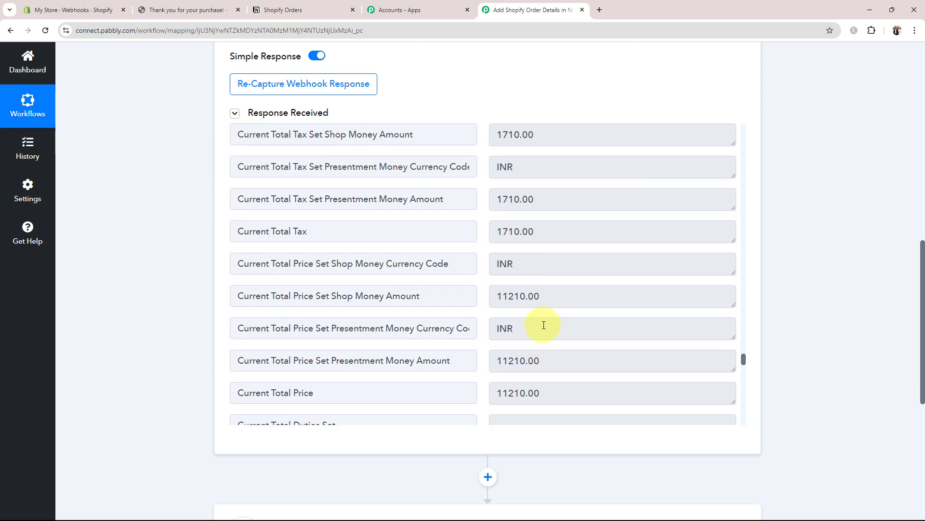
{"action": "scroll", "coordinate": [544, 324], "scroll_direction": "down", "scroll_amount": 20}
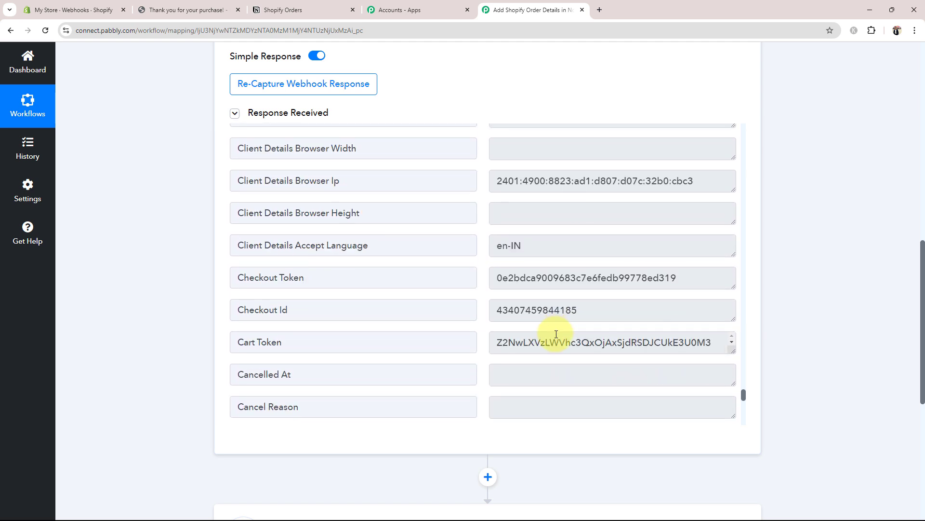
{"action": "scroll", "coordinate": [556, 334], "scroll_direction": "down", "scroll_amount": 3}
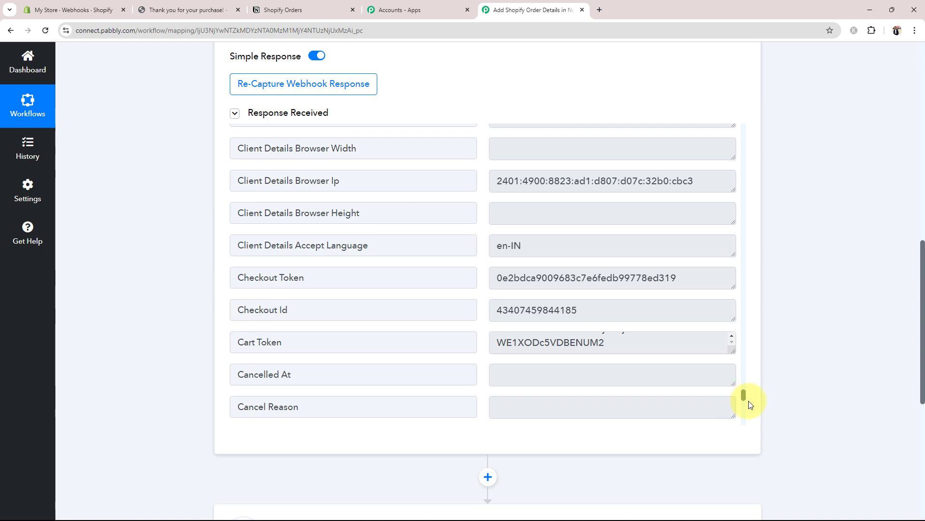
{"action": "left_click_drag", "start_coordinate": [741, 395], "coordinate": [729, 126]}
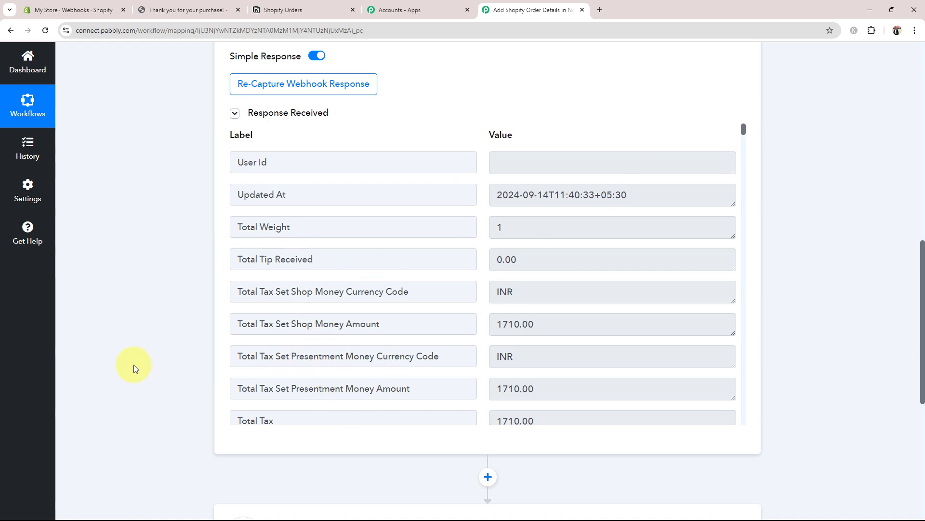
Step: Collapse the Shopify New Order trigger and expand the Notion Create Database Item action
{"action": "scroll", "coordinate": [116, 365], "scroll_direction": "up", "scroll_amount": 9}
{"action": "scroll", "coordinate": [117, 365], "scroll_direction": "up", "scroll_amount": 3}
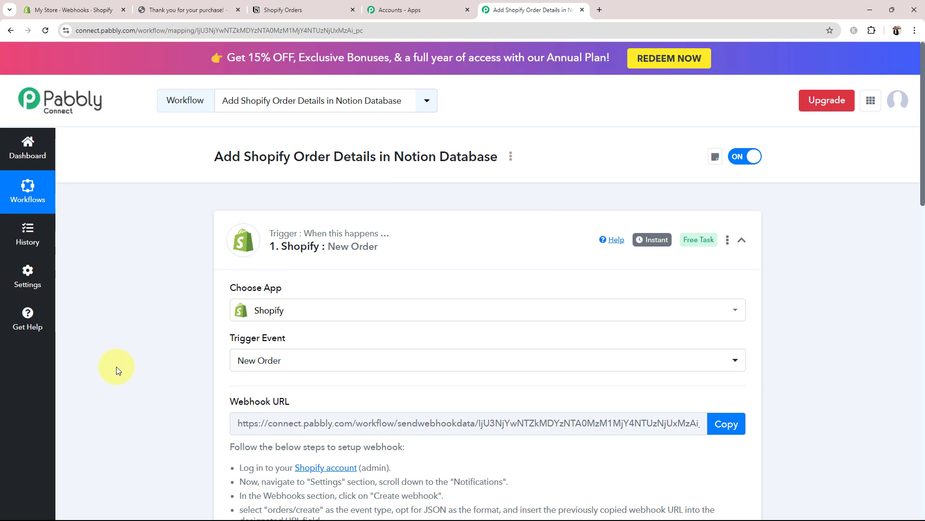
{"action": "left_click", "coordinate": [441, 240]}
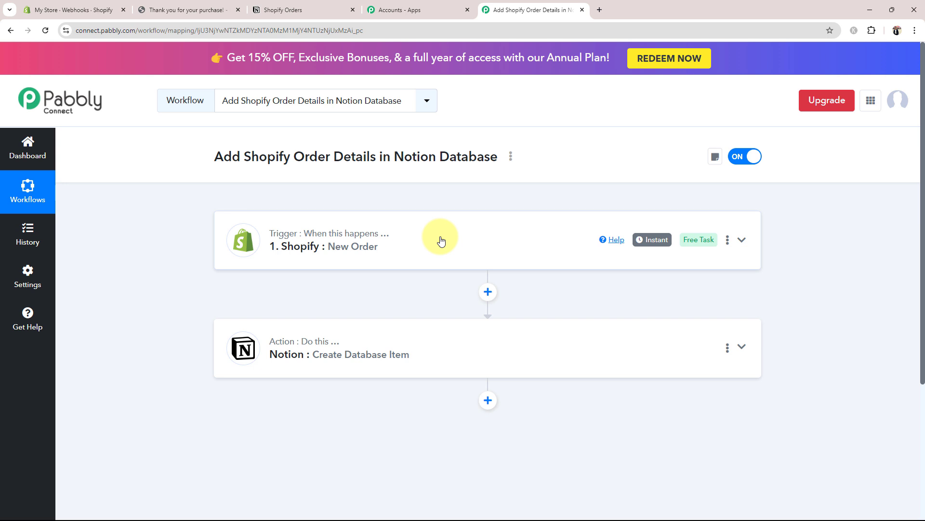
{"action": "left_click", "coordinate": [361, 353]}
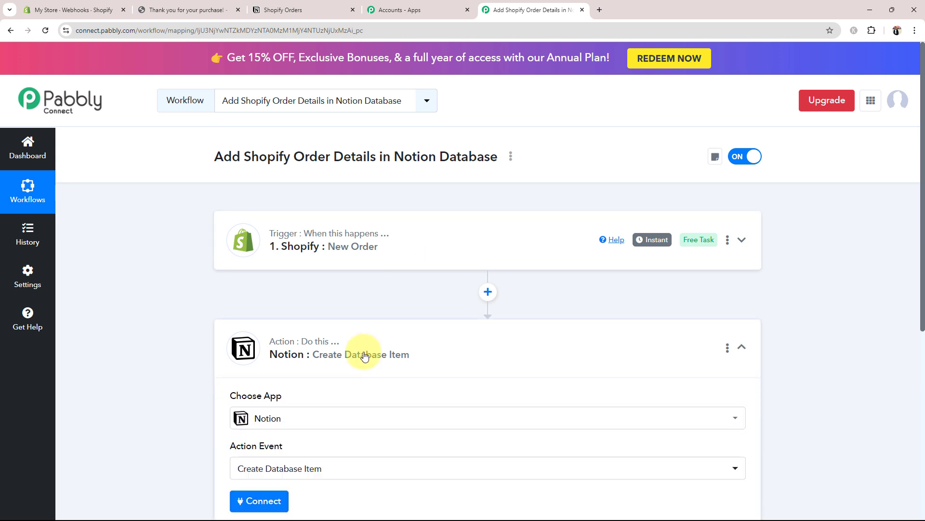
Step: Start a new Notion connection for the action and proceed to page selection in the authorization window
{"action": "scroll", "coordinate": [611, 219], "scroll_direction": "down", "scroll_amount": 3}
{"action": "left_click", "coordinate": [237, 340]}
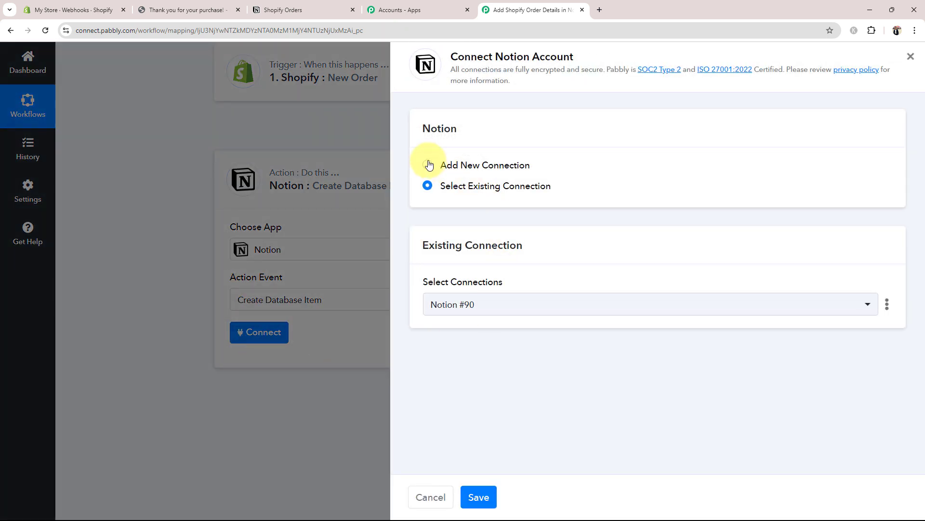
{"action": "left_click", "coordinate": [428, 166]}
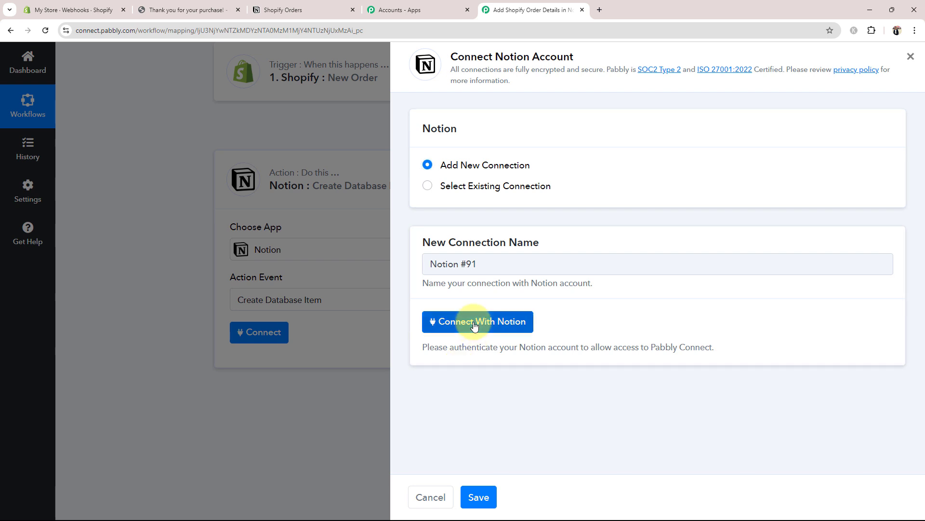
{"action": "left_click", "coordinate": [501, 321]}
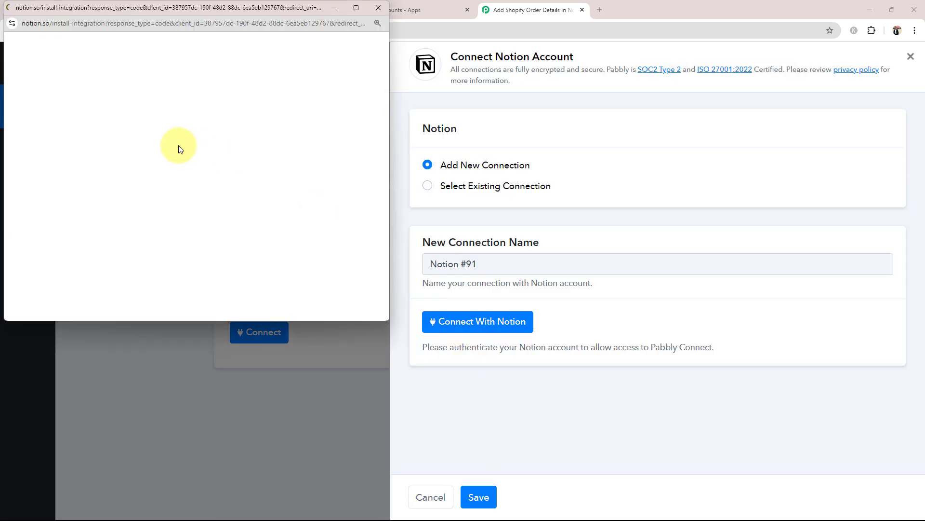
{"action": "scroll", "coordinate": [208, 157], "scroll_direction": "down", "scroll_amount": 5}
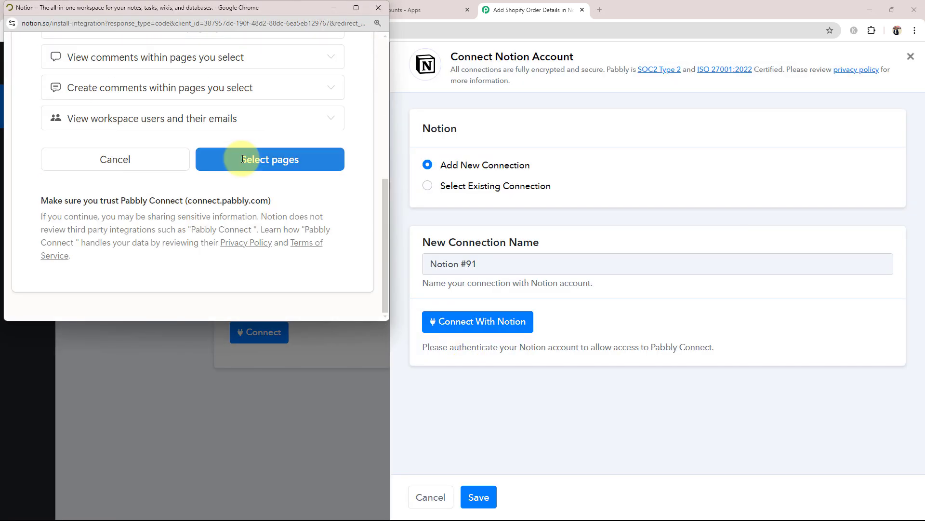
{"action": "left_click", "coordinate": [244, 166]}
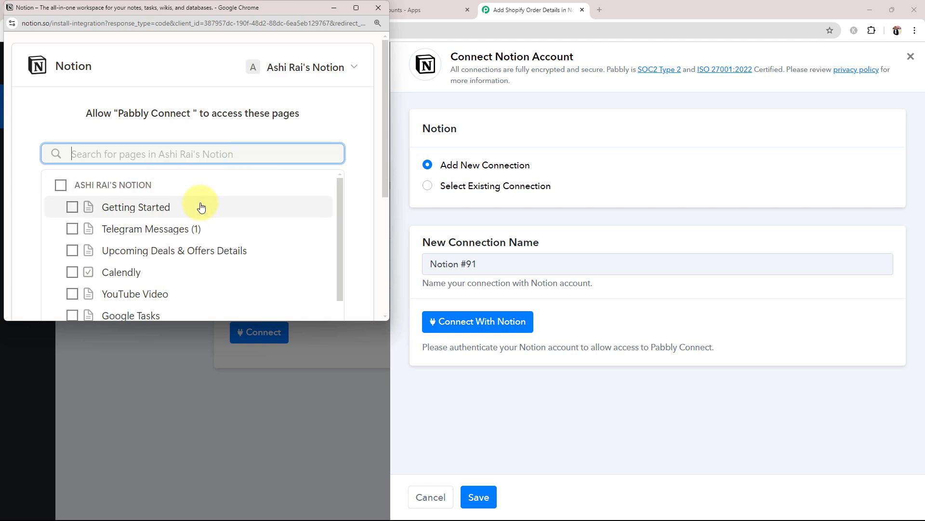
Step: Select the Shopify Orders page and allow Pabbly Connect to access it
{"action": "scroll", "coordinate": [201, 206], "scroll_direction": "down", "scroll_amount": 5}
{"action": "scroll", "coordinate": [201, 206], "scroll_direction": "down", "scroll_amount": 1}
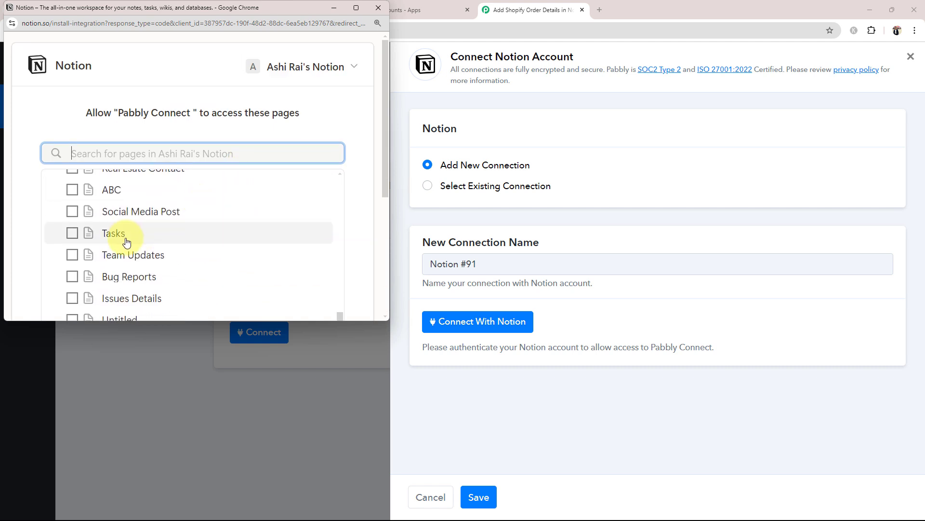
{"action": "scroll", "coordinate": [126, 240], "scroll_direction": "down", "scroll_amount": 4}
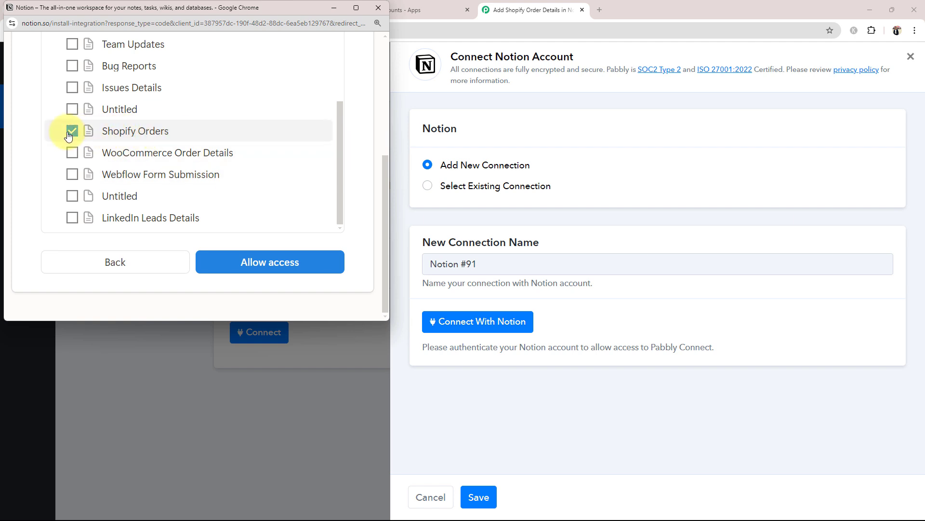
{"action": "left_click", "coordinate": [256, 268]}
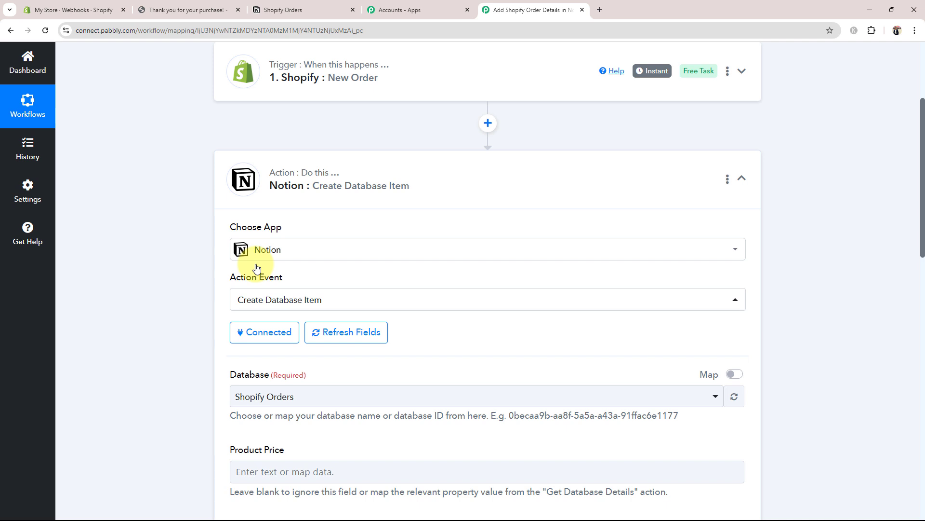
Step: Choose Shopify Orders as the target database for the Notion action
{"action": "scroll", "coordinate": [257, 270], "scroll_direction": "down", "scroll_amount": 4}
{"action": "left_click", "coordinate": [263, 205]}
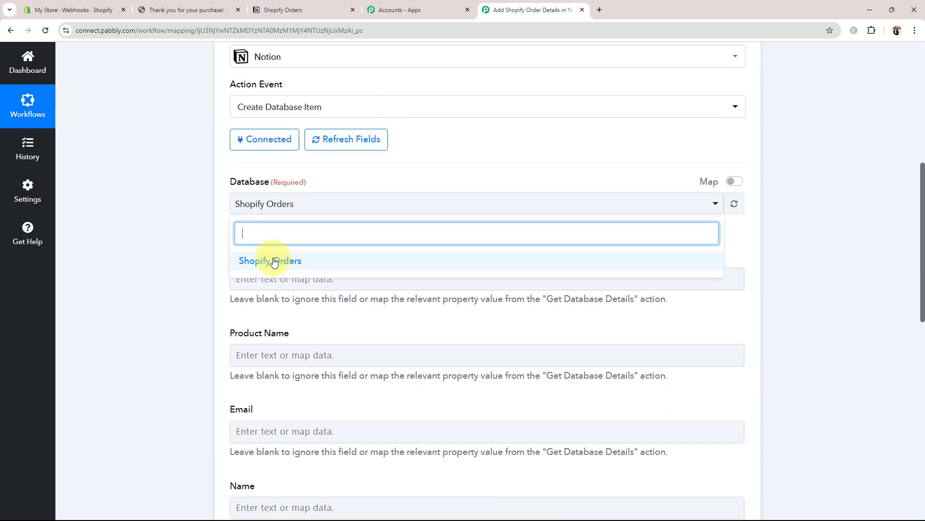
{"action": "left_click", "coordinate": [274, 262]}
Step: Compare the Notion action's mapping fields with the columns of the Shopify Orders table in Notion
{"action": "scroll", "coordinate": [201, 246], "scroll_direction": "down", "scroll_amount": 3}
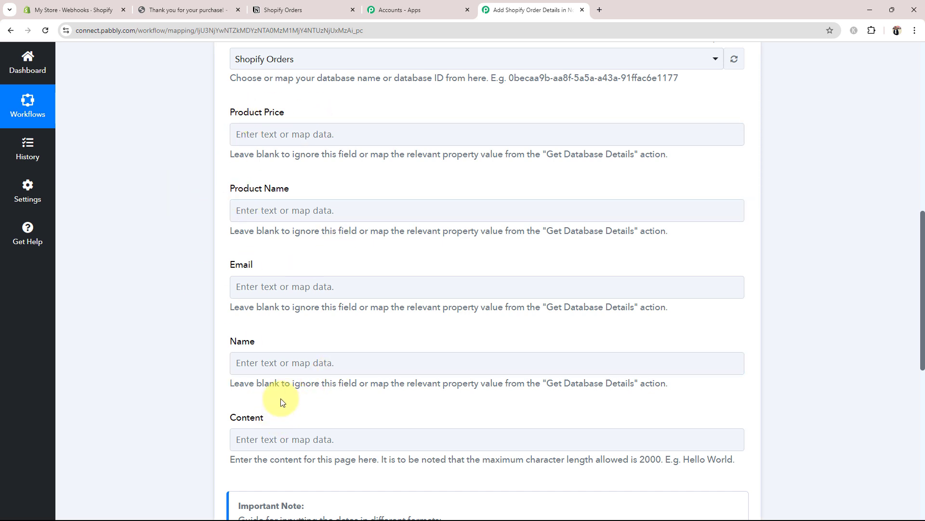
{"action": "left_click", "coordinate": [280, 10]}
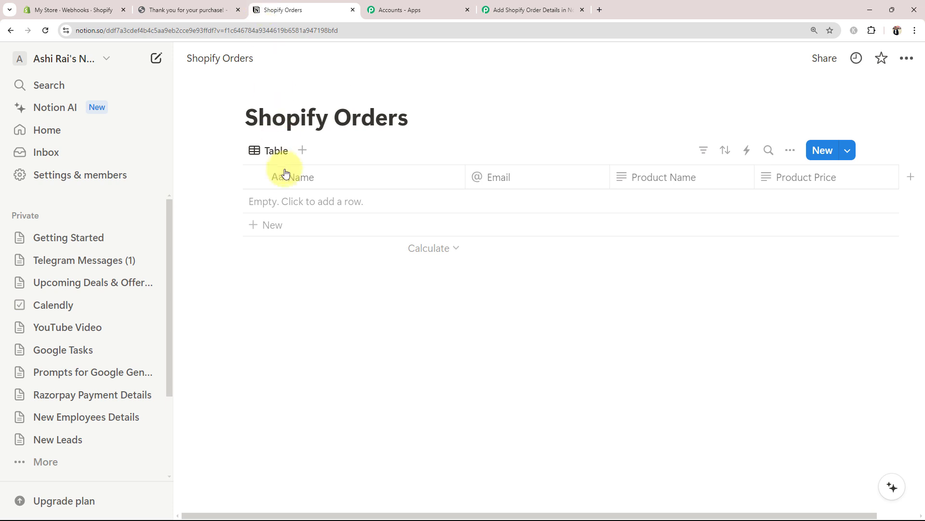
{"action": "left_click", "coordinate": [540, 10]}
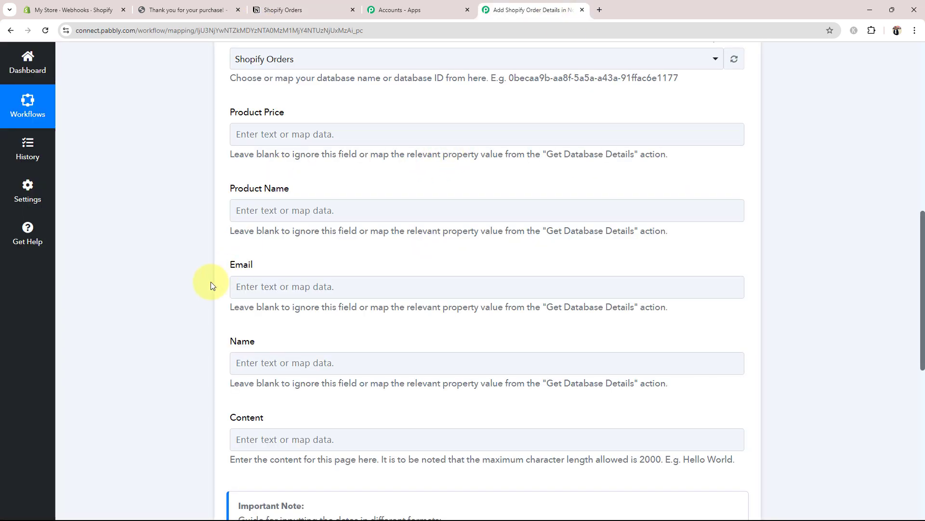
{"action": "scroll", "coordinate": [154, 299], "scroll_direction": "down", "scroll_amount": 1}
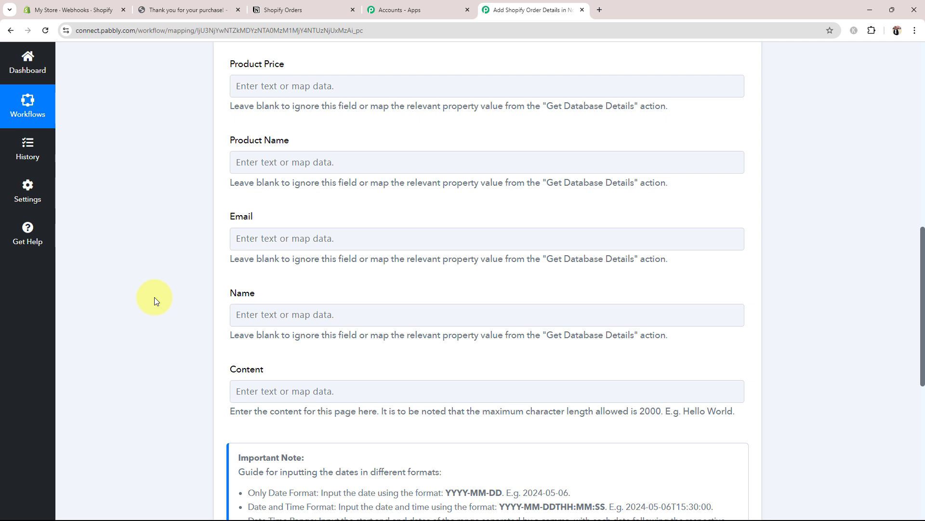
{"action": "scroll", "coordinate": [154, 297], "scroll_direction": "up", "scroll_amount": 10}
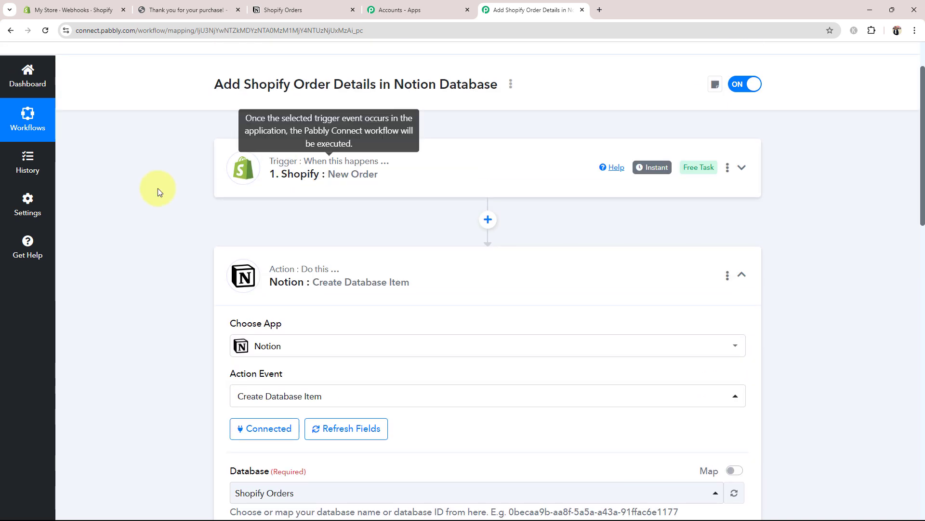
{"action": "scroll", "coordinate": [136, 270], "scroll_direction": "down", "scroll_amount": 10}
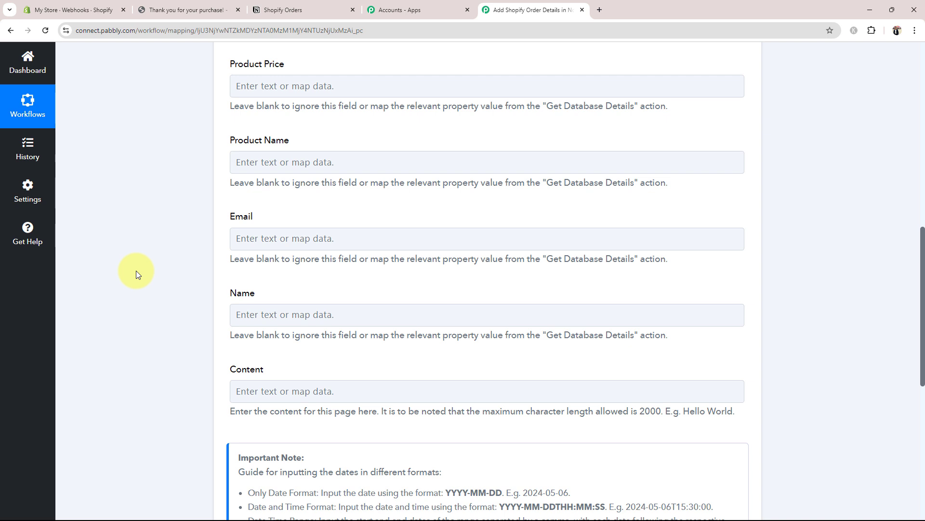
Step: Map the Shopify New Order field Total Price into the Product Price field, searching the order data for PRICE
{"action": "left_click", "coordinate": [264, 92]}
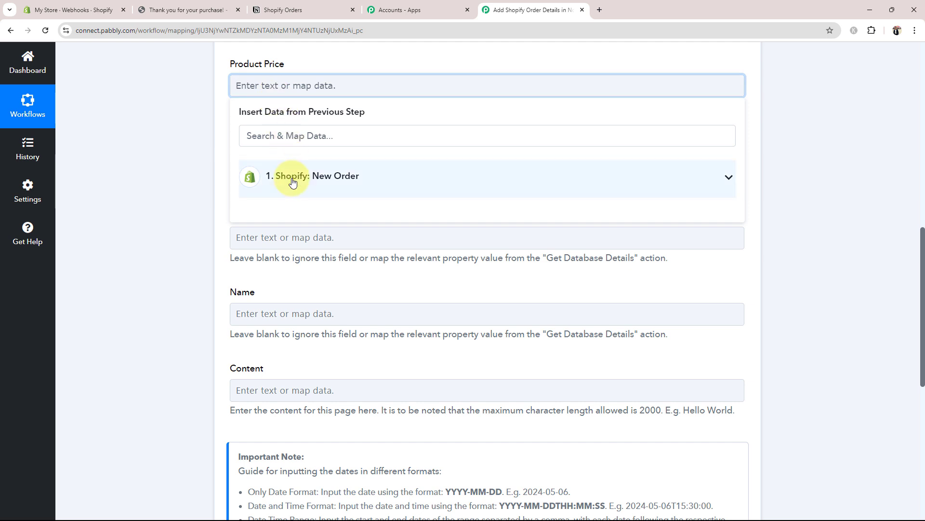
{"action": "left_click", "coordinate": [729, 178]}
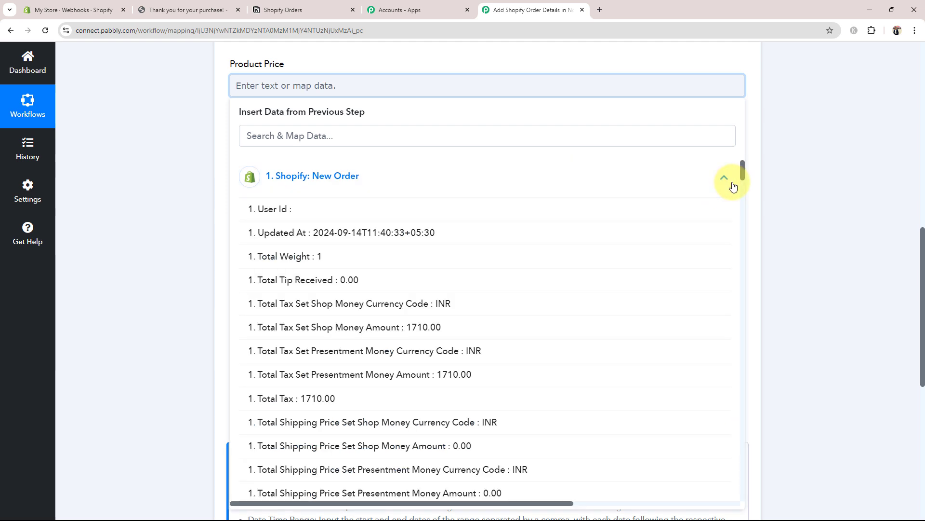
{"action": "left_click", "coordinate": [274, 134]}
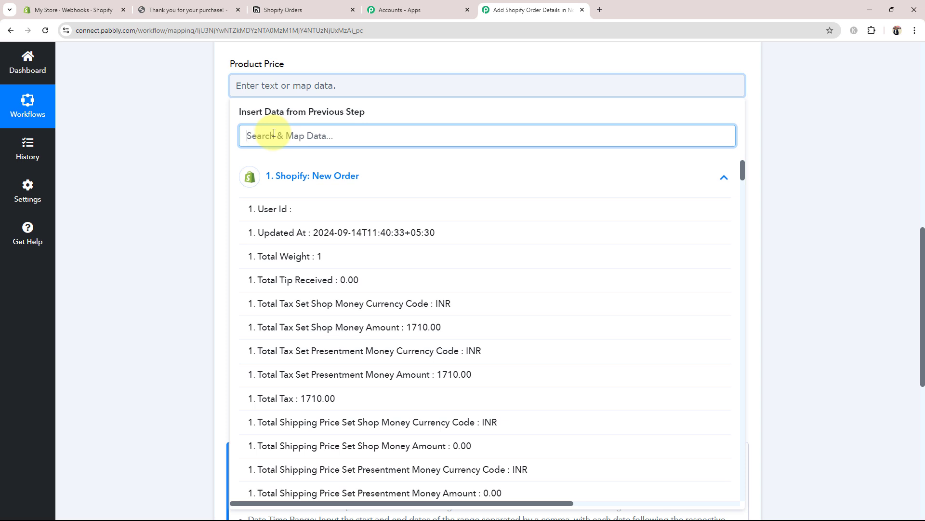
{"action": "type", "text": "PROD"}
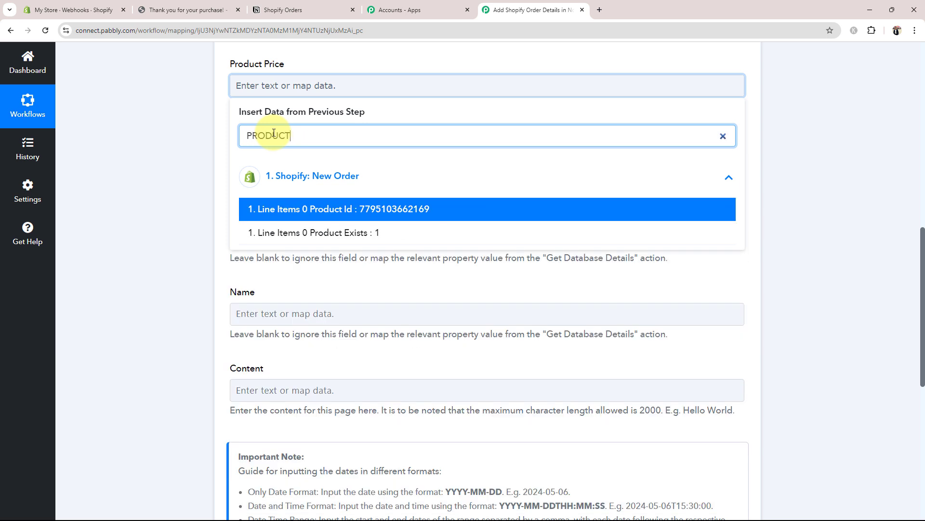
{"action": "type", "text": "UC"}
{"action": "key", "text": "BackSpace"}
{"action": "key", "text": "BackSpace"}
{"action": "key", "text": "BackSpace"}
{"action": "key", "text": "BackSpace"}
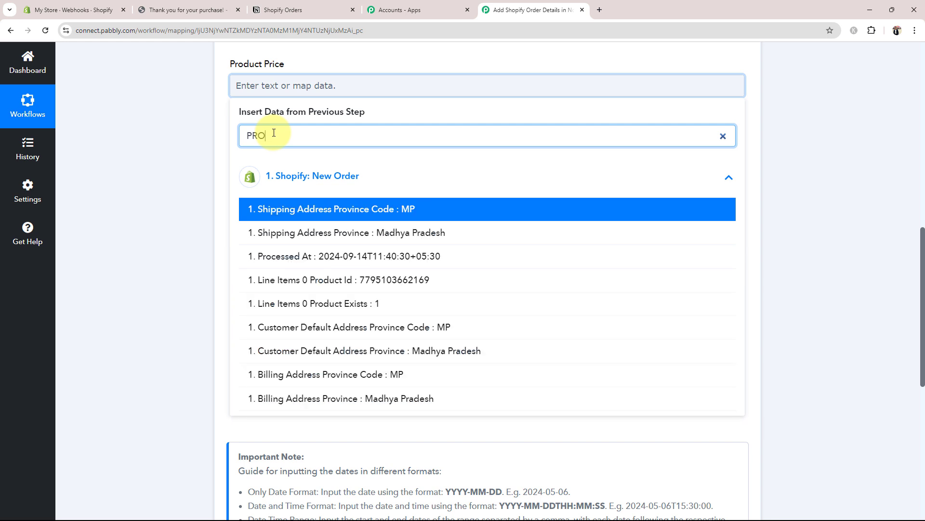
{"action": "type", "text": "ICE"}
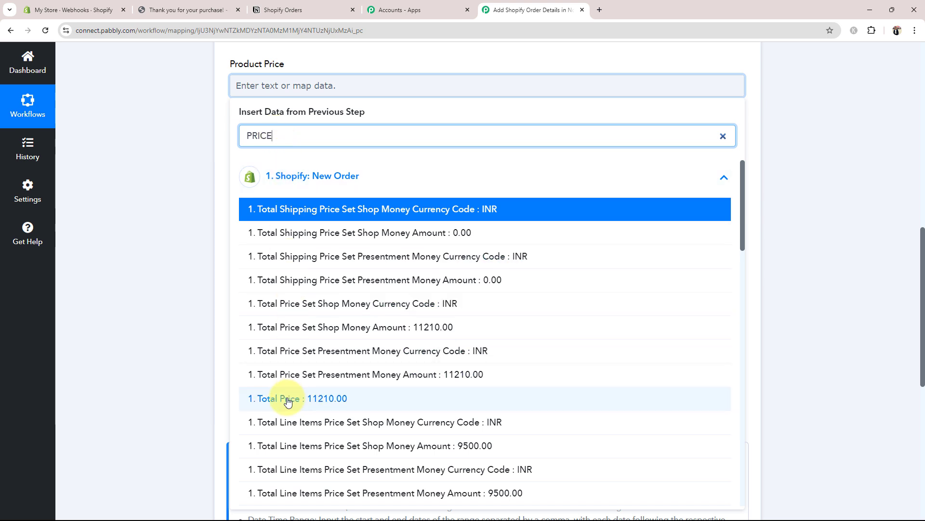
{"action": "left_click", "coordinate": [306, 406]}
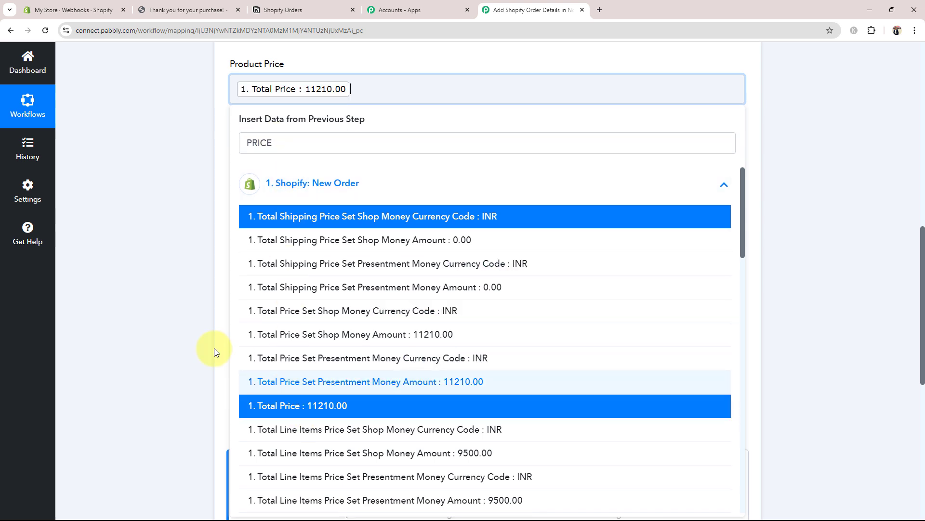
{"action": "left_click", "coordinate": [160, 314]}
{"action": "left_click", "coordinate": [254, 162]}
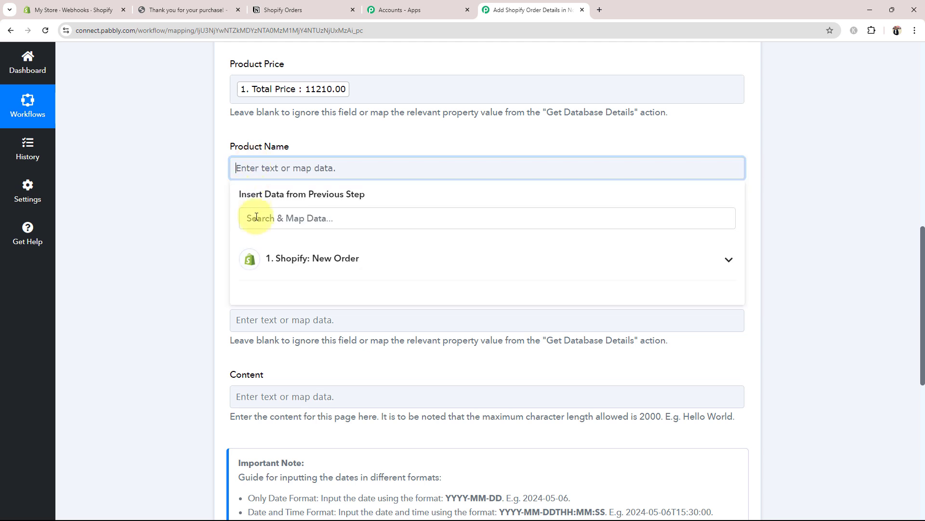
{"action": "left_click", "coordinate": [257, 220]}
{"action": "type", "text": "NAME"}
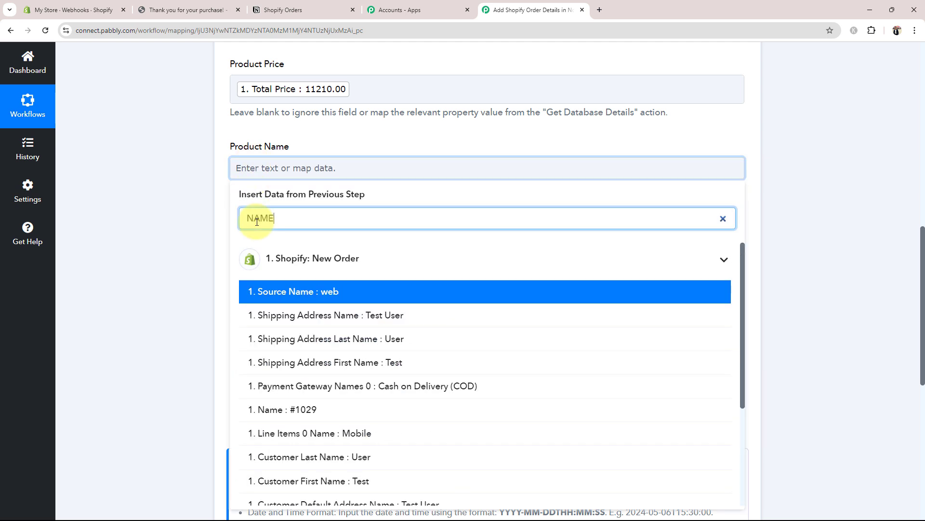
{"action": "scroll", "coordinate": [413, 395], "scroll_direction": "down", "scroll_amount": 3}
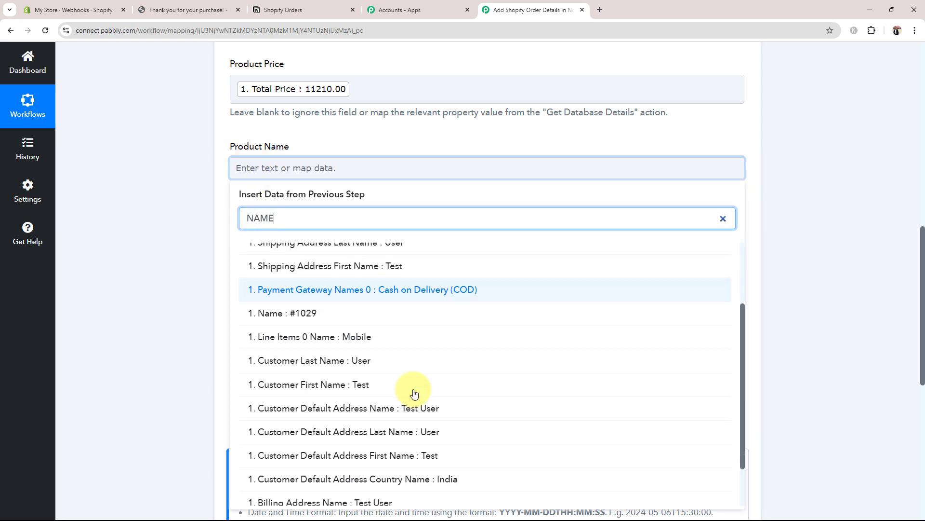
{"action": "scroll", "coordinate": [413, 393], "scroll_direction": "up", "scroll_amount": 3}
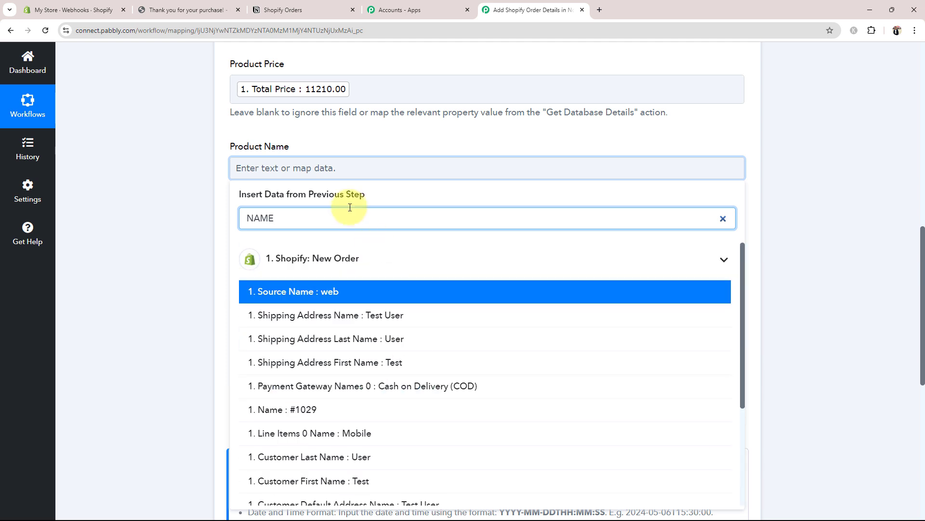
{"action": "left_click_drag", "start_coordinate": [279, 218], "coordinate": [222, 213]}
{"action": "left_click", "coordinate": [223, 217]}
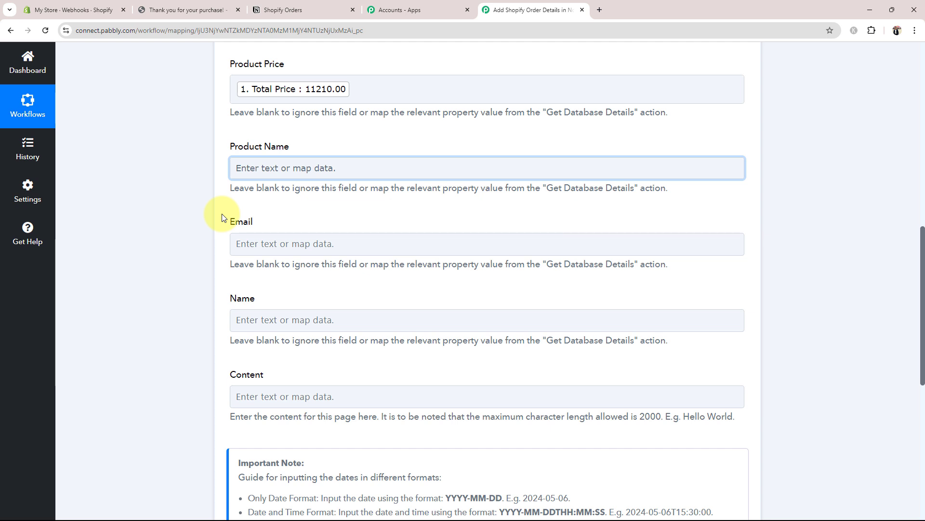
Step: Search the order data for MOBI and map Line Items 0 Name into the Product Name field
{"action": "left_click", "coordinate": [266, 174]}
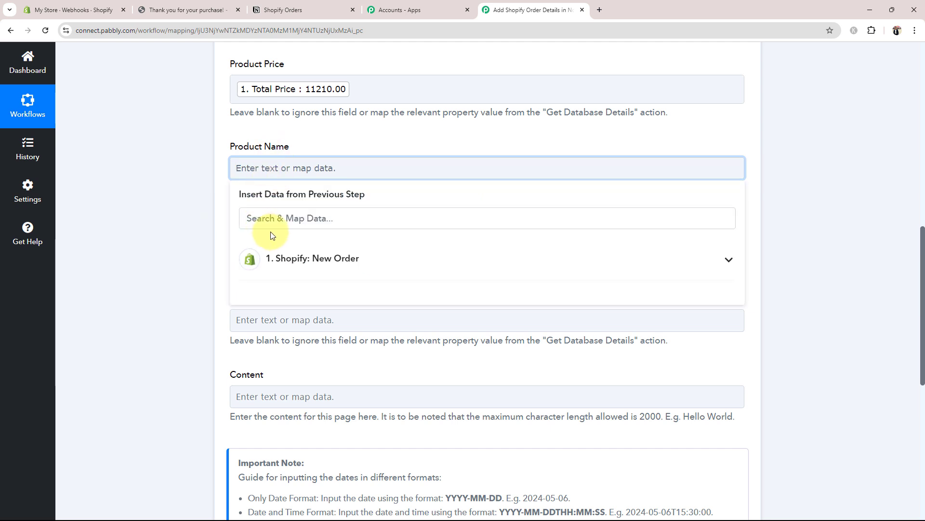
{"action": "left_click", "coordinate": [268, 216]}
{"action": "type", "text": "MOB"}
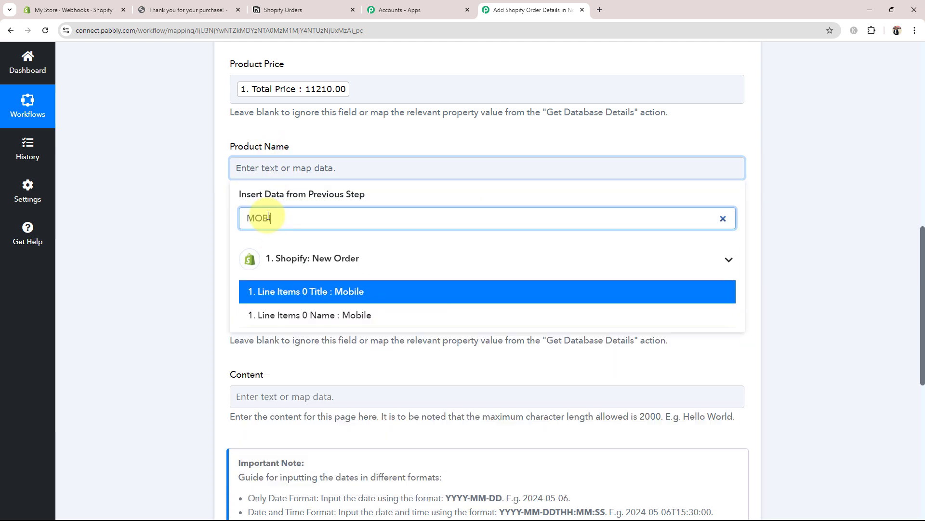
{"action": "type", "text": "I"}
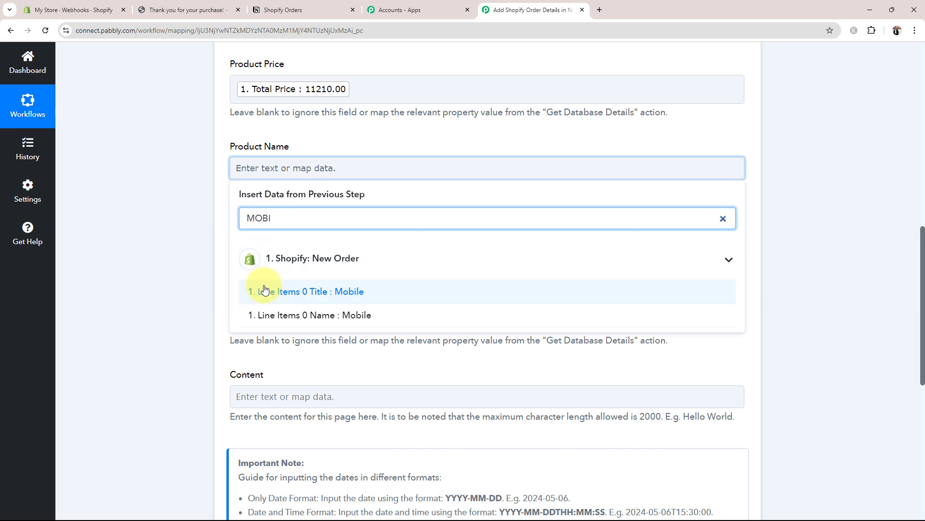
{"action": "left_click", "coordinate": [268, 315]}
{"action": "left_click", "coordinate": [183, 242]}
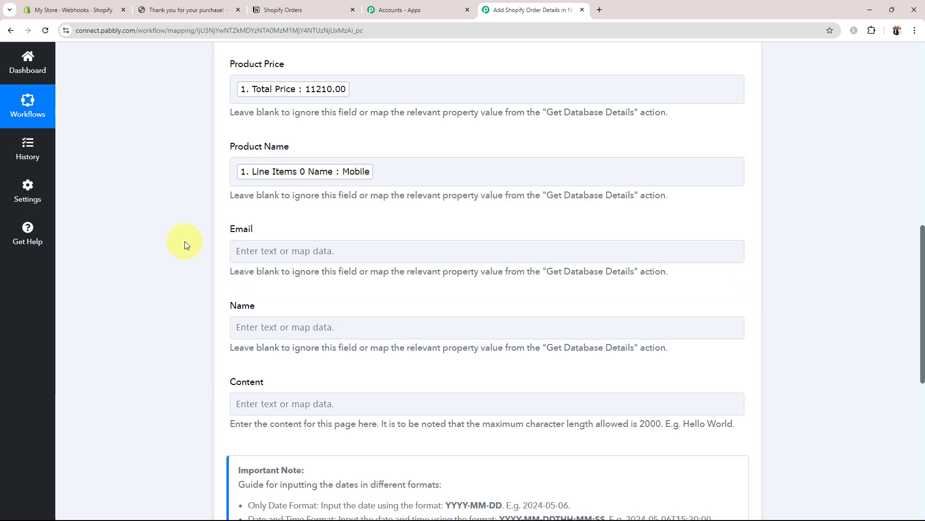
Step: Search the order data for @ and map the order's Email value into the Email field
{"action": "left_click", "coordinate": [304, 250]}
{"action": "left_click", "coordinate": [269, 291]}
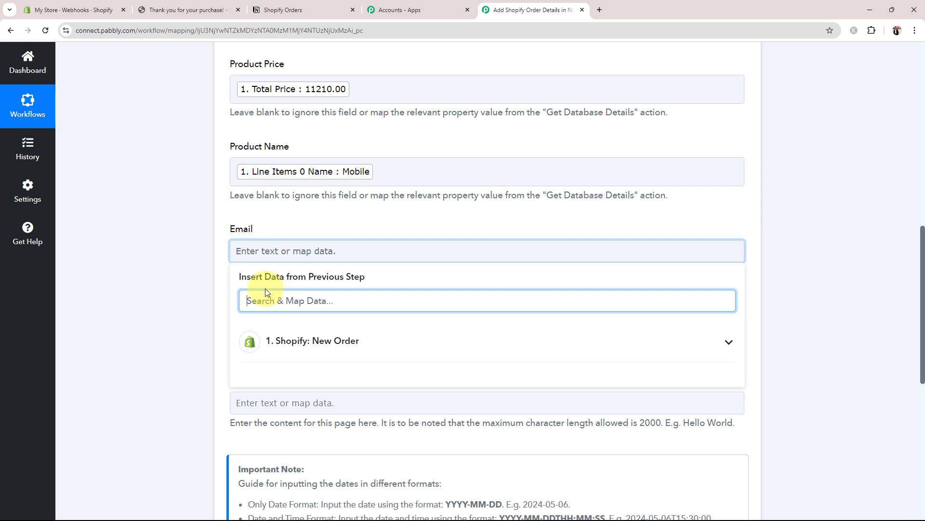
{"action": "type", "text": "@"}
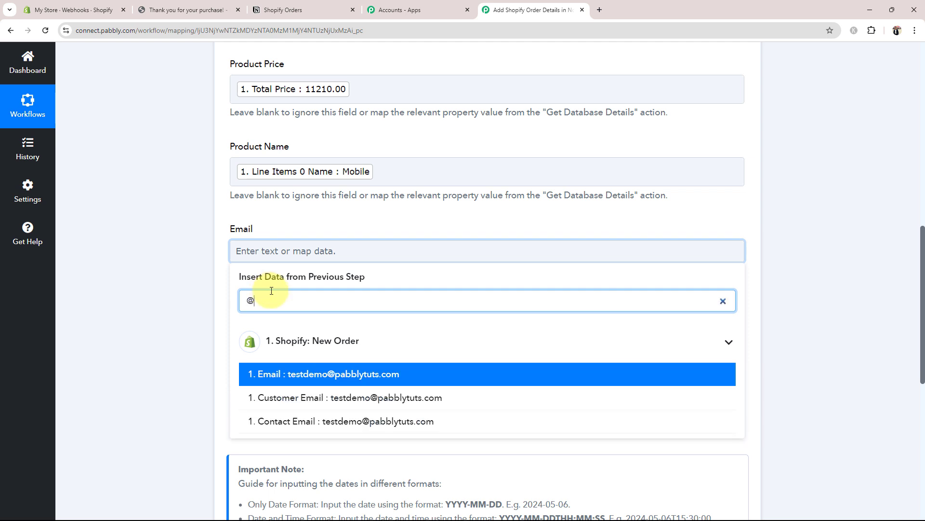
{"action": "left_click", "coordinate": [314, 379]}
{"action": "left_click", "coordinate": [158, 272]}
Step: Search the order data for TEST and map Customer First Name into the Name field
{"action": "scroll", "coordinate": [154, 268], "scroll_direction": "down", "scroll_amount": 2}
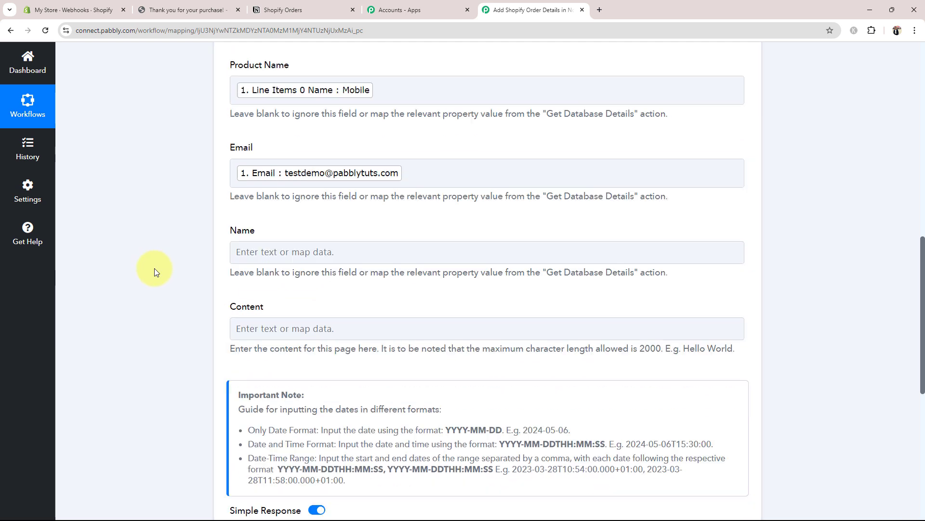
{"action": "left_click", "coordinate": [241, 237]}
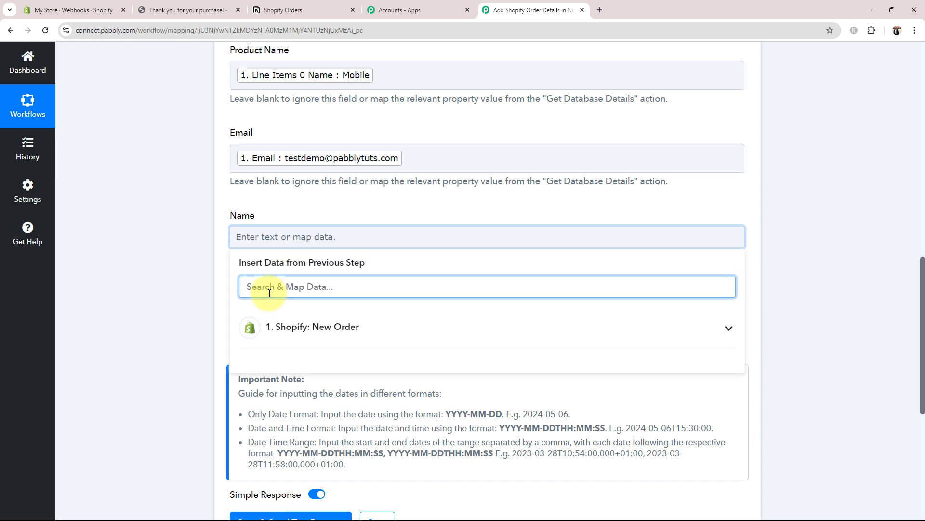
{"action": "type", "text": "TEST"}
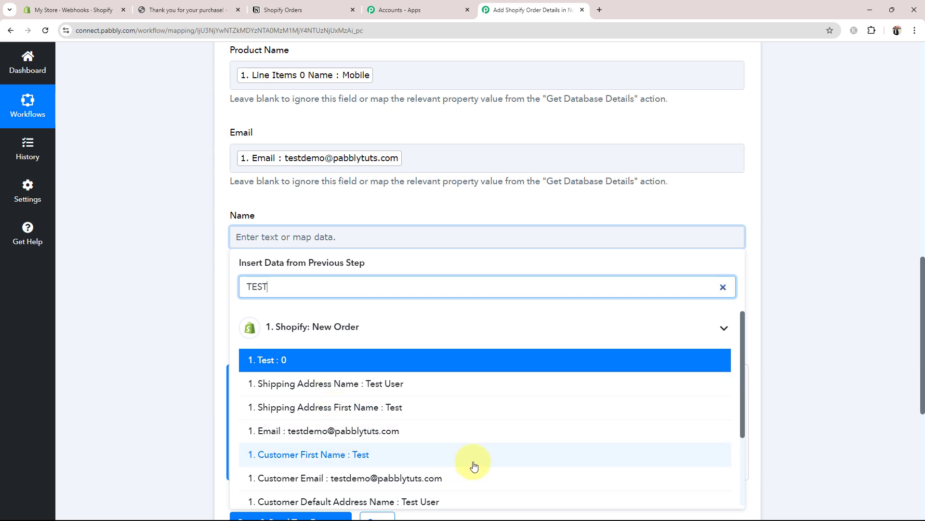
{"action": "scroll", "coordinate": [448, 443], "scroll_direction": "down", "scroll_amount": 1}
{"action": "left_click", "coordinate": [344, 417]}
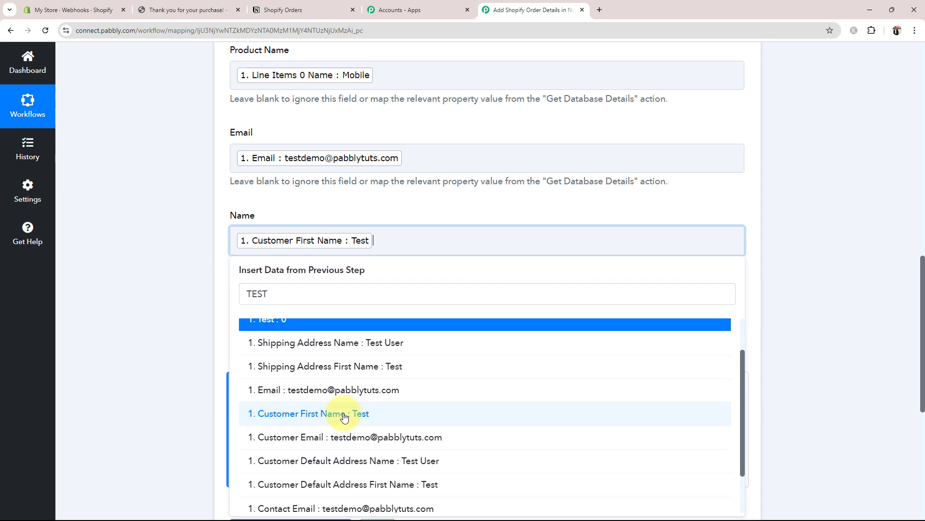
Step: Add Customer Last Name after the first name in the Name field, searching the order data for LAS
{"action": "scroll", "coordinate": [347, 453], "scroll_direction": "down", "scroll_amount": 1}
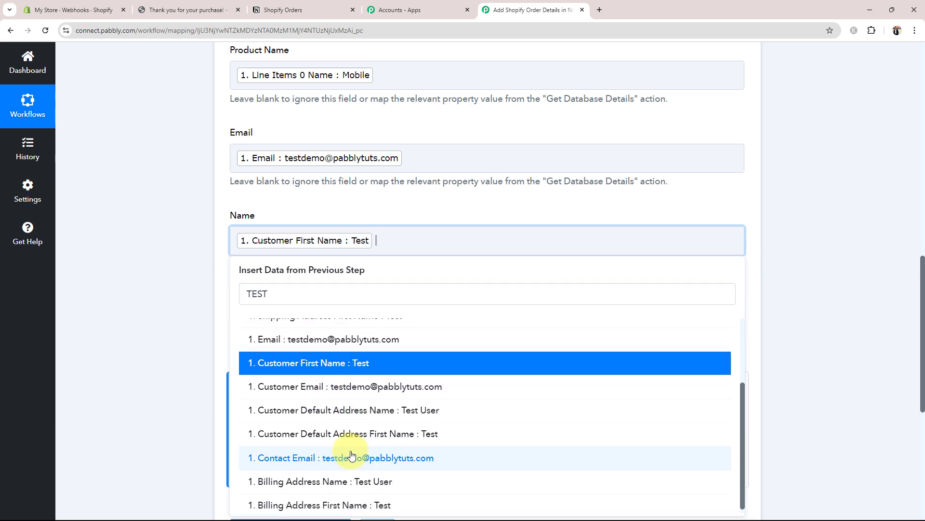
{"action": "scroll", "coordinate": [310, 492], "scroll_direction": "down", "scroll_amount": 1}
{"action": "scroll", "coordinate": [304, 421], "scroll_direction": "up", "scroll_amount": 1}
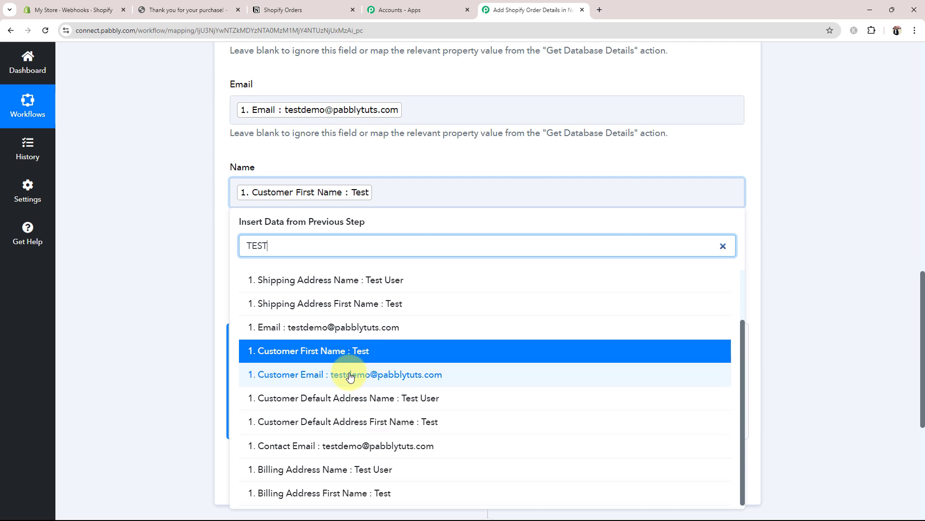
{"action": "scroll", "coordinate": [332, 413], "scroll_direction": "up", "scroll_amount": 2}
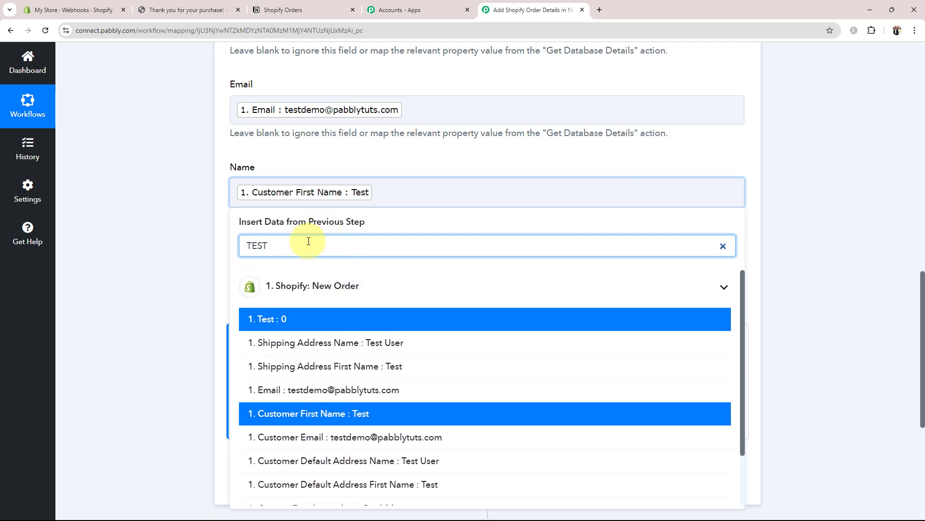
{"action": "left_click_drag", "start_coordinate": [308, 241], "coordinate": [250, 233]}
{"action": "key", "text": "BackSpace"}
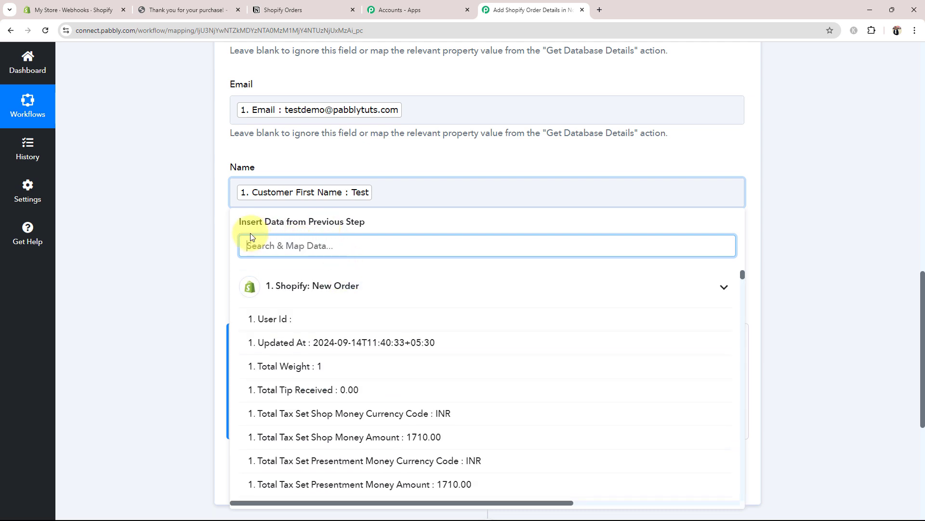
{"action": "type", "text": "LAS"}
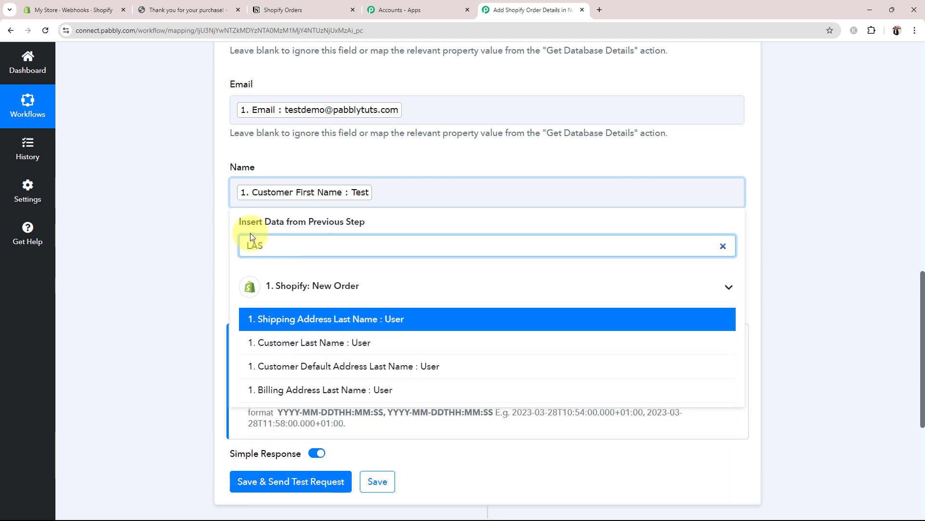
{"action": "left_click", "coordinate": [288, 342]}
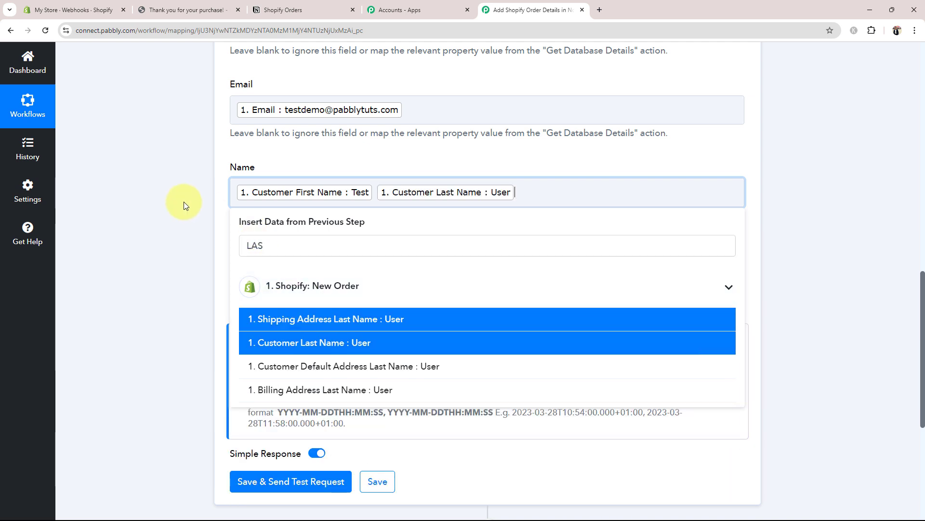
{"action": "left_click", "coordinate": [170, 196]}
Step: Review the completed field mappings against the Shopify Orders table in Notion and return to the workflow
{"action": "scroll", "coordinate": [171, 196], "scroll_direction": "up", "scroll_amount": 2}
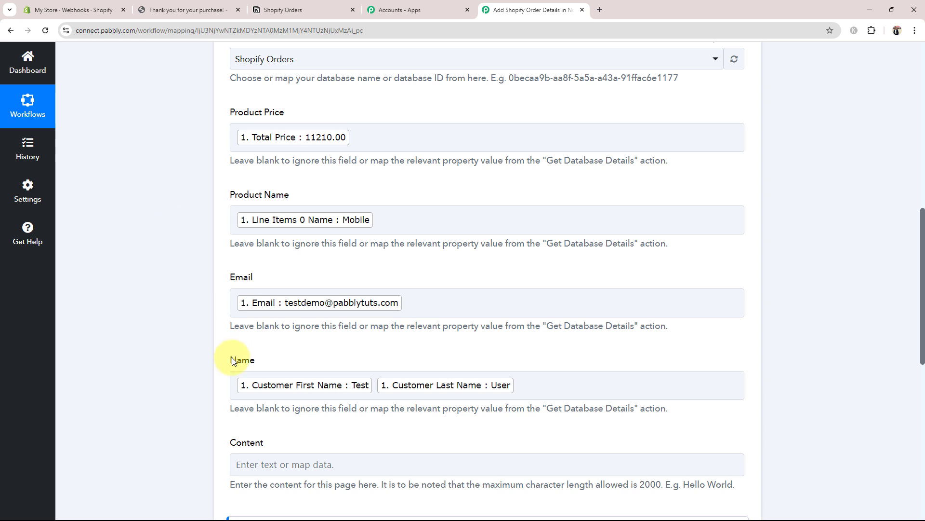
{"action": "left_click_drag", "start_coordinate": [216, 444], "coordinate": [264, 442]}
{"action": "left_click", "coordinate": [184, 414]}
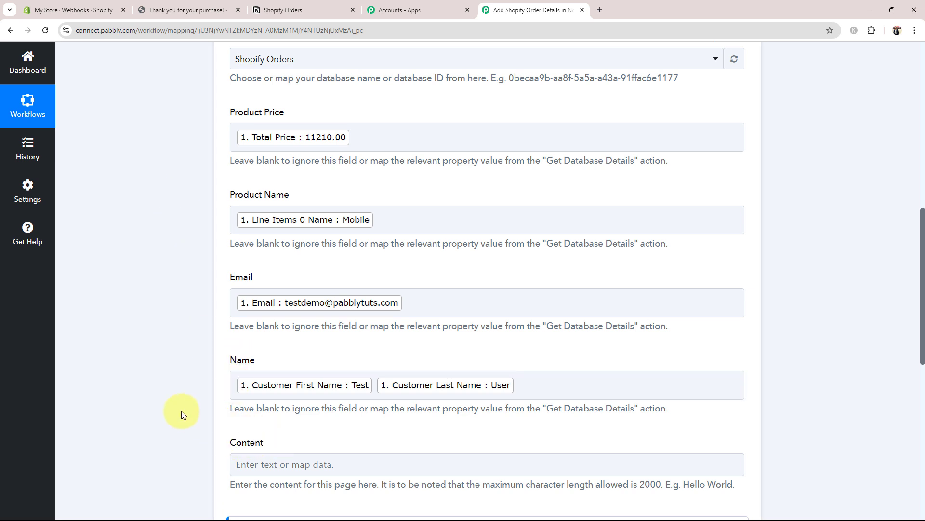
{"action": "scroll", "coordinate": [183, 415], "scroll_direction": "up", "scroll_amount": 1}
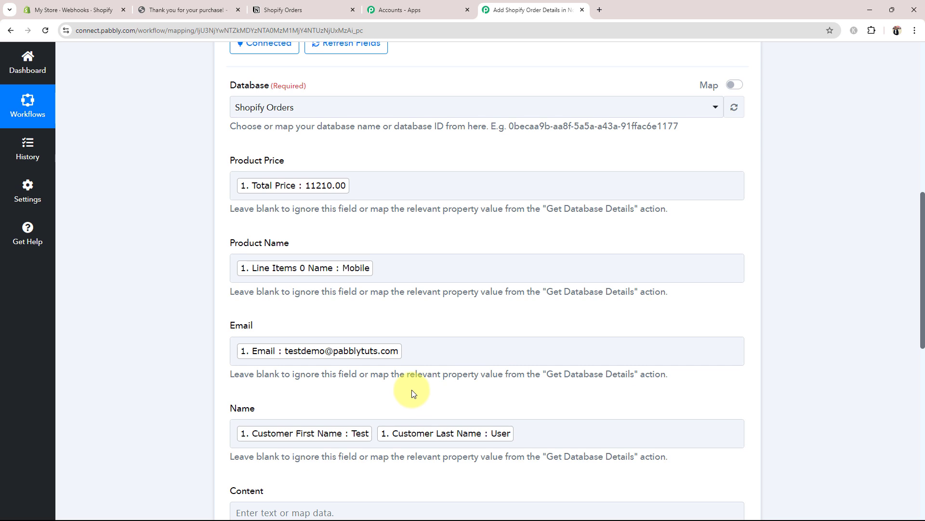
{"action": "left_click", "coordinate": [313, 8]}
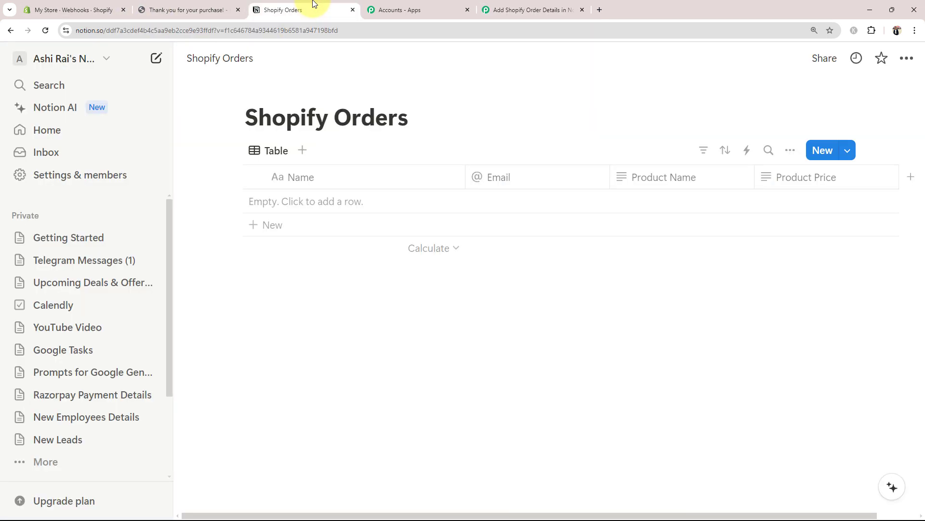
{"action": "left_click", "coordinate": [533, 10]}
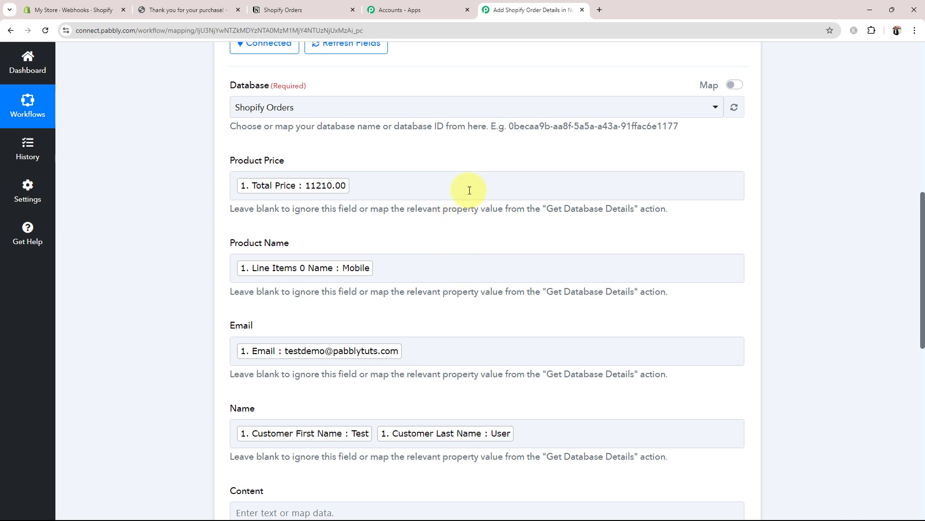
{"action": "left_click", "coordinate": [424, 260]}
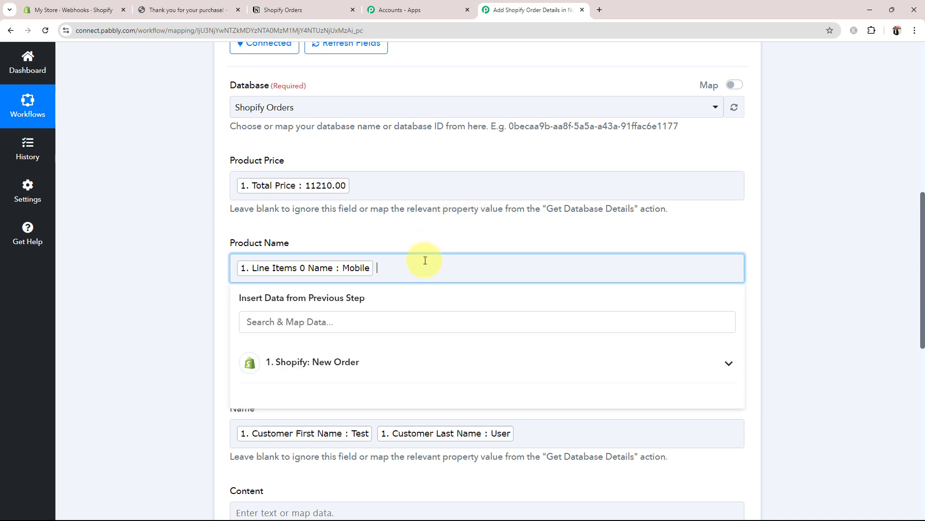
{"action": "type", "text": "mOBILE"}
{"action": "key", "text": "BackSpace"}
{"action": "key", "text": "BackSpace"}
{"action": "key", "text": "BackSpace"}
{"action": "key", "text": "BackSpace"}
{"action": "key", "text": "BackSpace"}
{"action": "key", "text": "BackSpace"}
{"action": "left_click", "coordinate": [163, 311]}
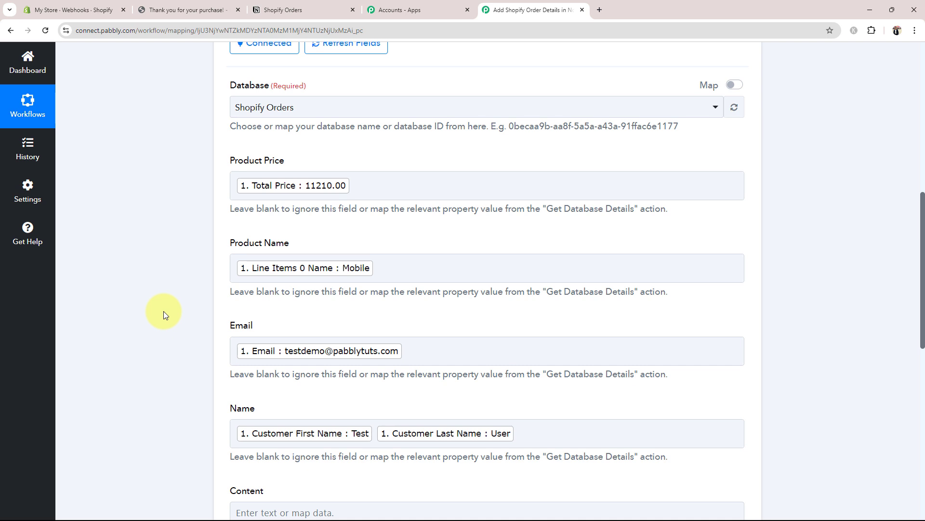
Step: Save the Notion Create Database Item action, send a test request, and view the received response
{"action": "scroll", "coordinate": [164, 311], "scroll_direction": "down", "scroll_amount": 7}
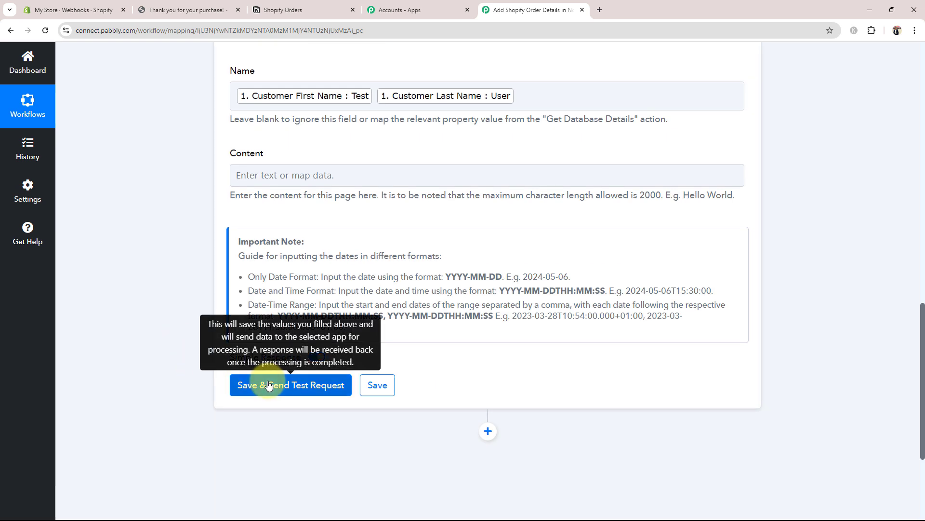
{"action": "left_click", "coordinate": [242, 384]}
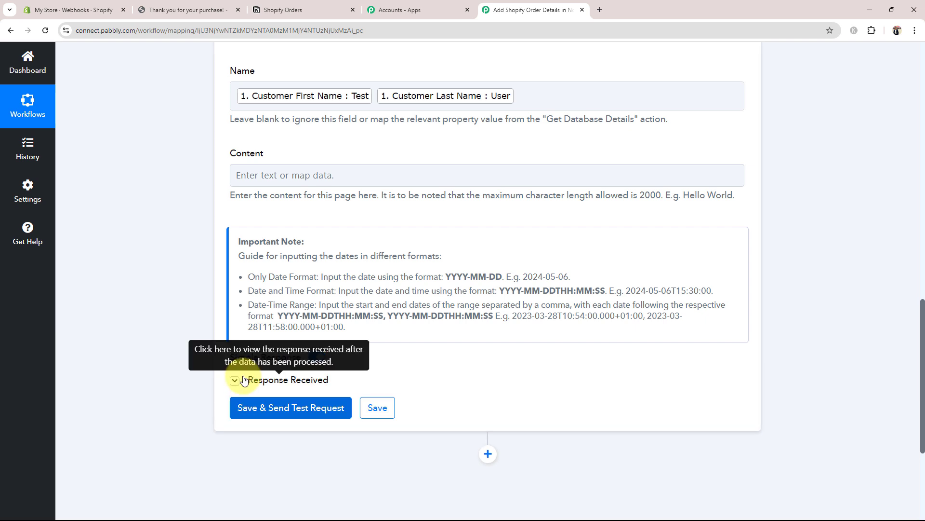
{"action": "scroll", "coordinate": [244, 380], "scroll_direction": "down", "scroll_amount": 5}
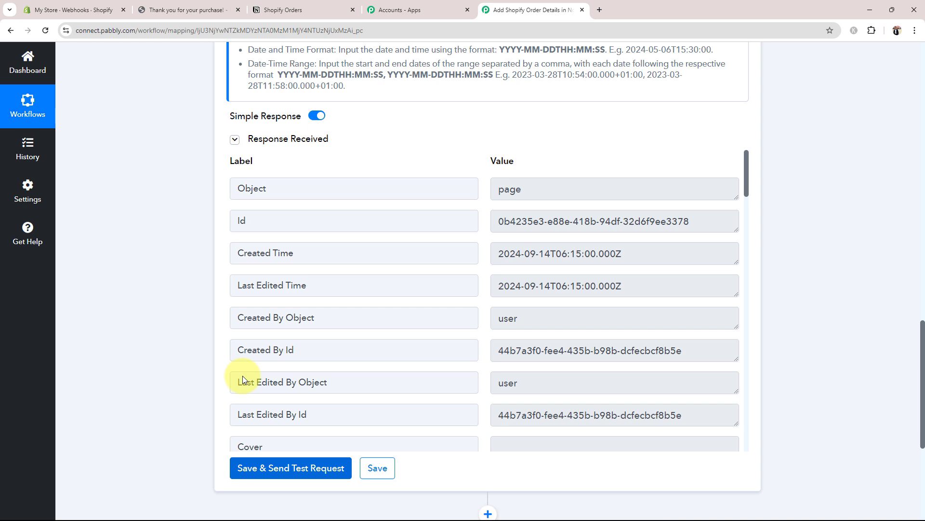
Step: Reload Notion's Shopify Orders table to check the test entry, and collapse the Notion action back in the Pabbly Connect workflow
{"action": "left_click", "coordinate": [289, 10]}
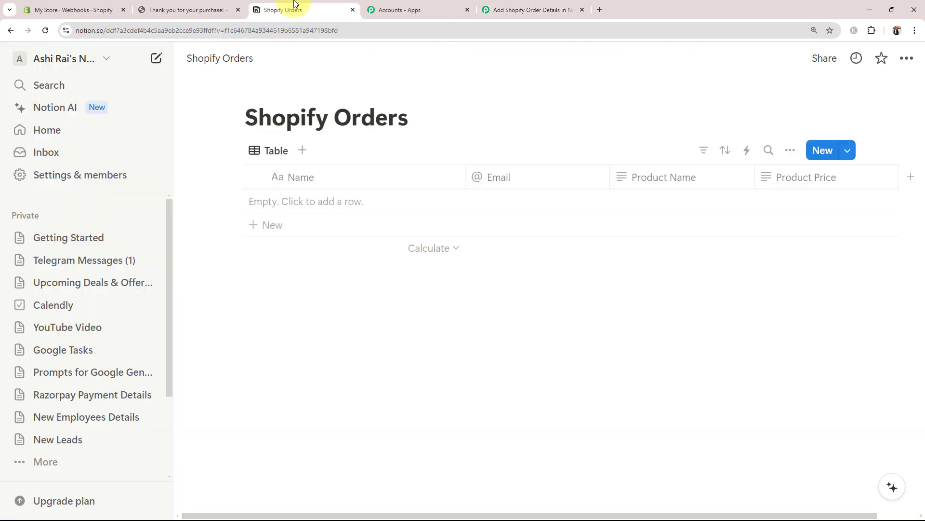
{"action": "left_click", "coordinate": [46, 31]}
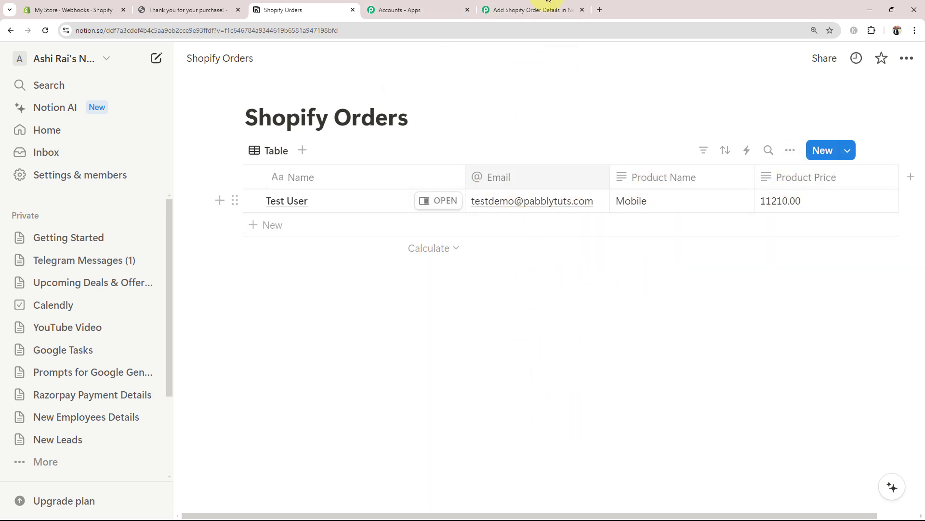
{"action": "left_click", "coordinate": [500, 11]}
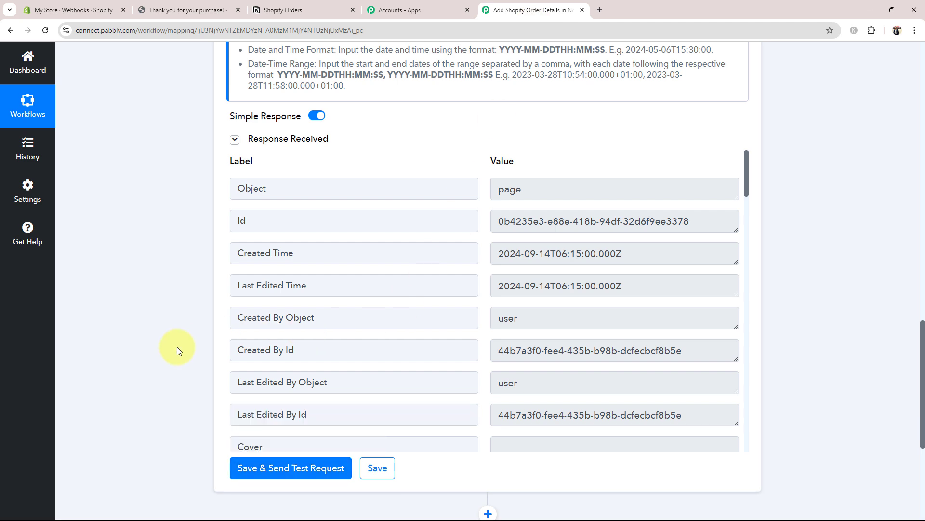
{"action": "scroll", "coordinate": [178, 346], "scroll_direction": "up", "scroll_amount": 20}
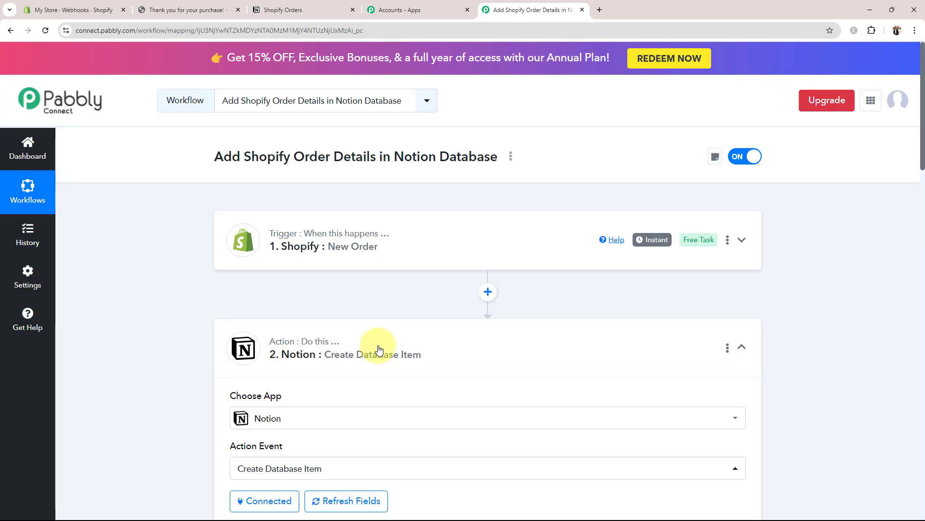
{"action": "left_click", "coordinate": [380, 349]}
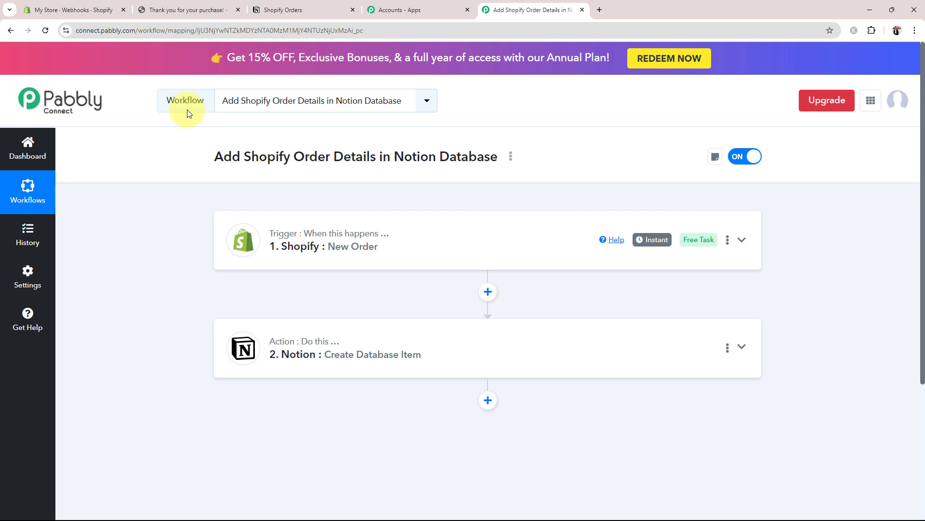
Step: Open the Shopify online store from the store admin in a new tab and close the old order confirmation page
{"action": "left_click", "coordinate": [193, 10]}
{"action": "left_click", "coordinate": [57, 6]}
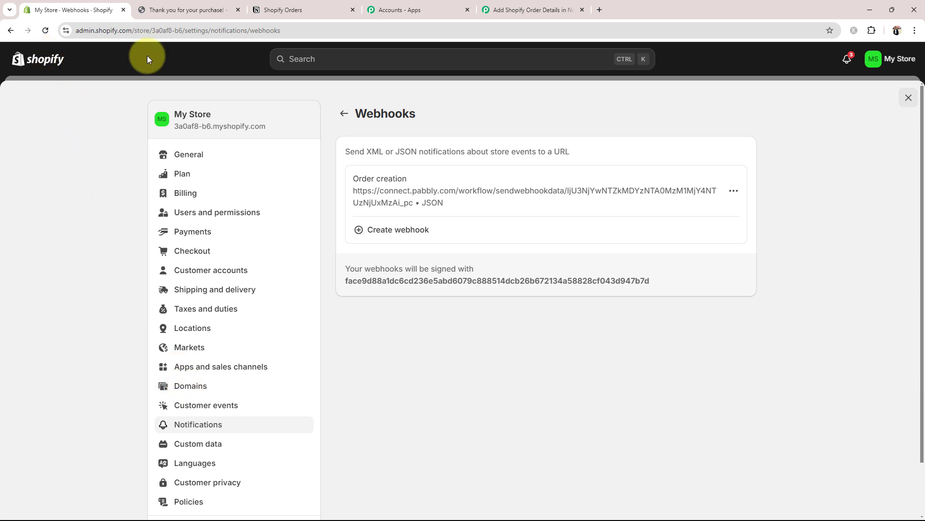
{"action": "left_click", "coordinate": [18, 61]}
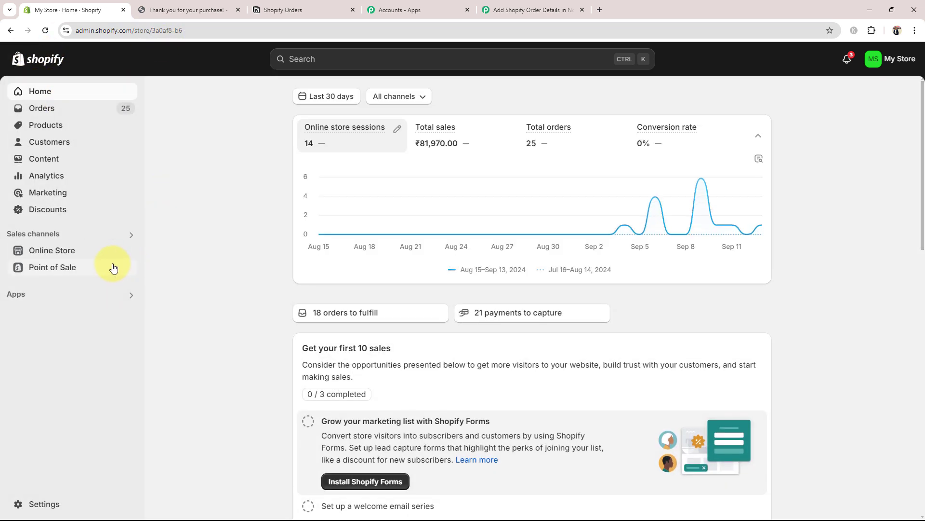
{"action": "right_click", "coordinate": [127, 251]}
{"action": "left_click", "coordinate": [141, 264]}
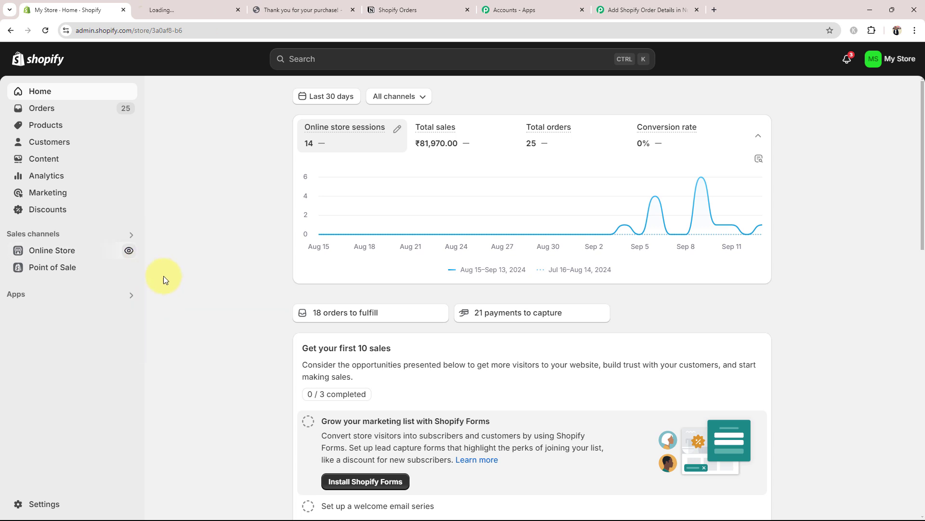
{"action": "left_click", "coordinate": [329, 3]}
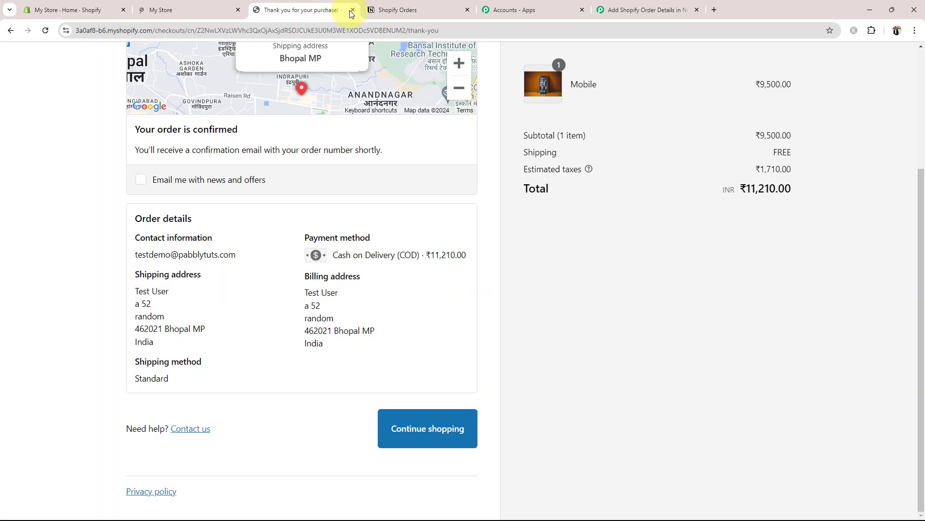
{"action": "left_click", "coordinate": [353, 9]}
{"action": "left_click", "coordinate": [200, 4]}
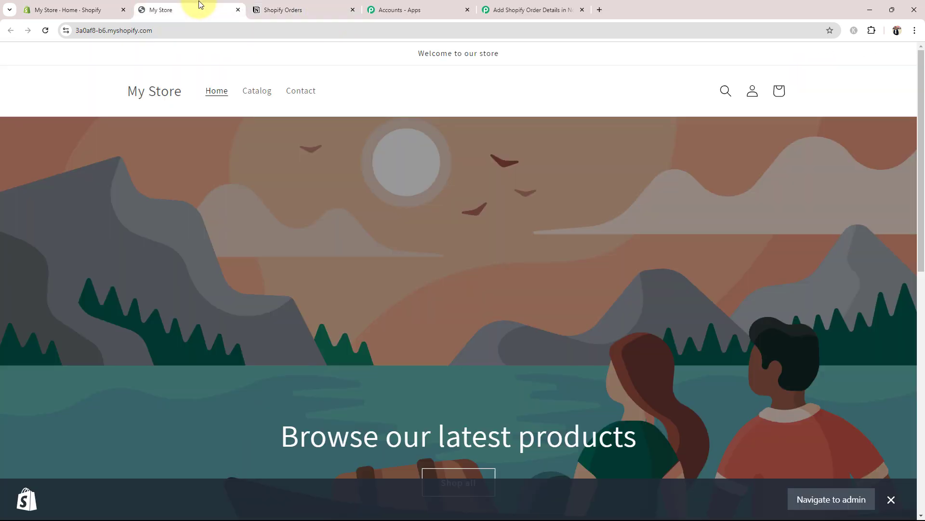
Step: Open the Chair product from the store catalog and buy one immediately, going straight to checkout
{"action": "left_click", "coordinate": [248, 92]}
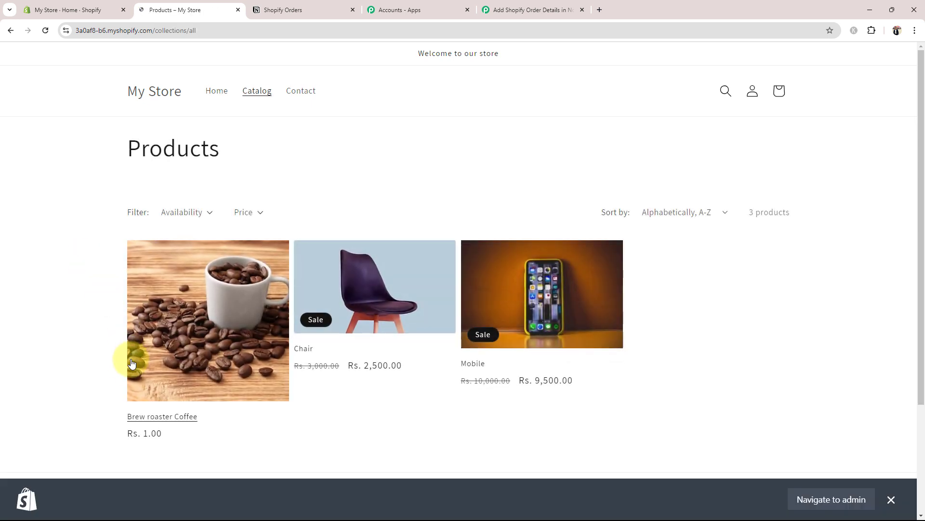
{"action": "left_click", "coordinate": [378, 367]}
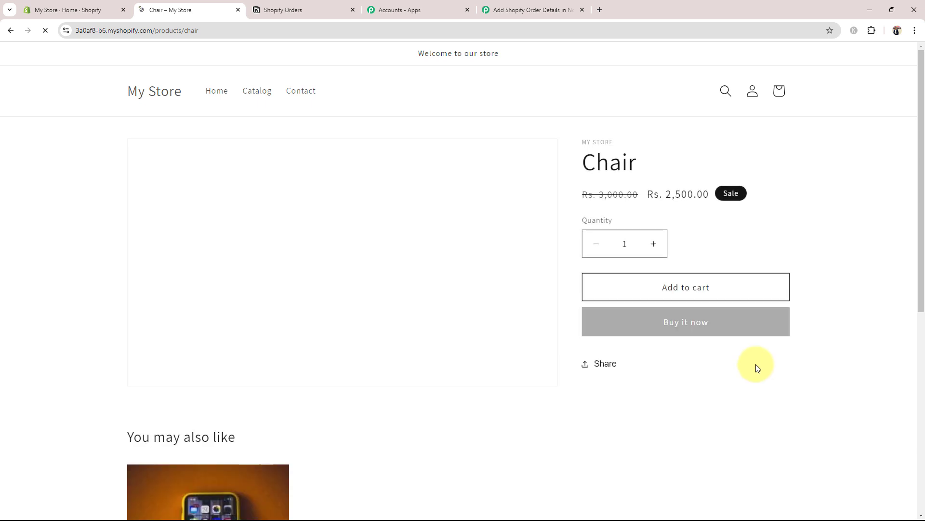
{"action": "left_click", "coordinate": [713, 323]}
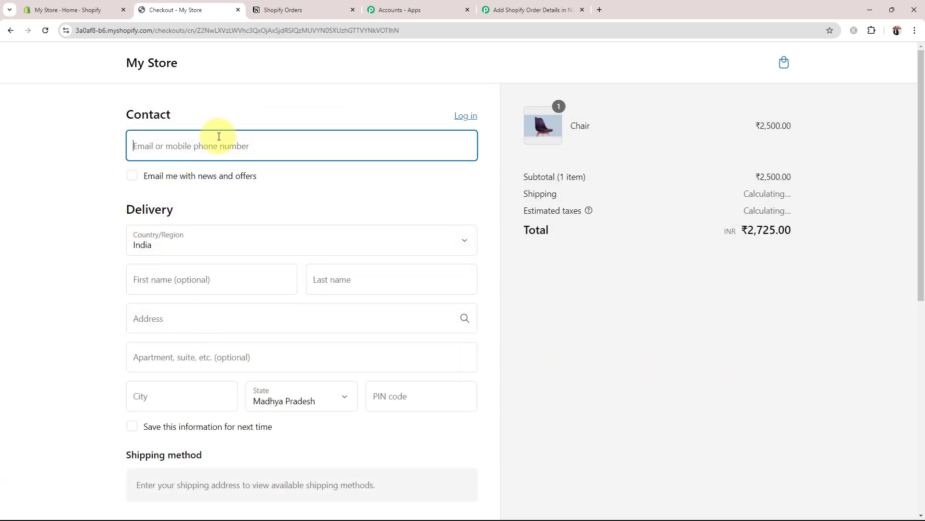
Step: Autofill the checkout contact and delivery details with a saved customer entry and replace the placeholder city with the customer's city
{"action": "left_click", "coordinate": [220, 141]}
{"action": "left_click", "coordinate": [222, 202]}
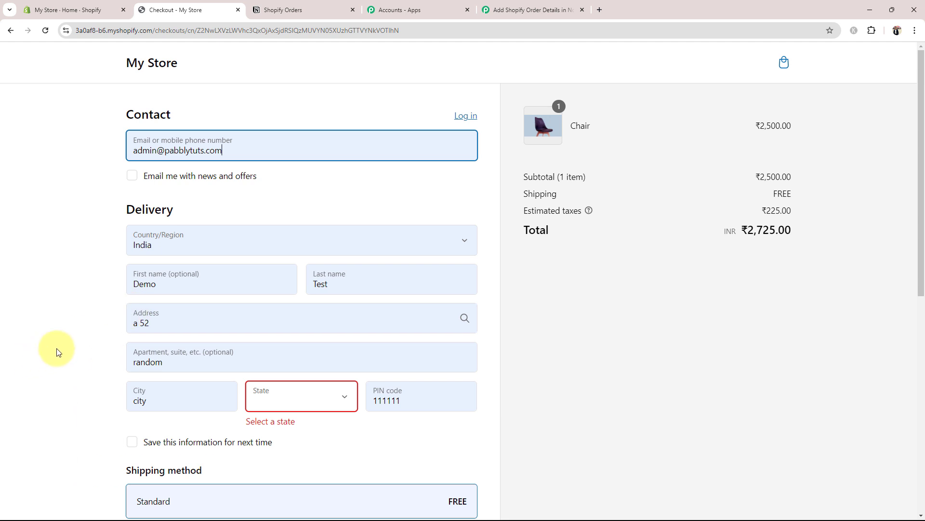
{"action": "scroll", "coordinate": [93, 285], "scroll_direction": "down", "scroll_amount": 2}
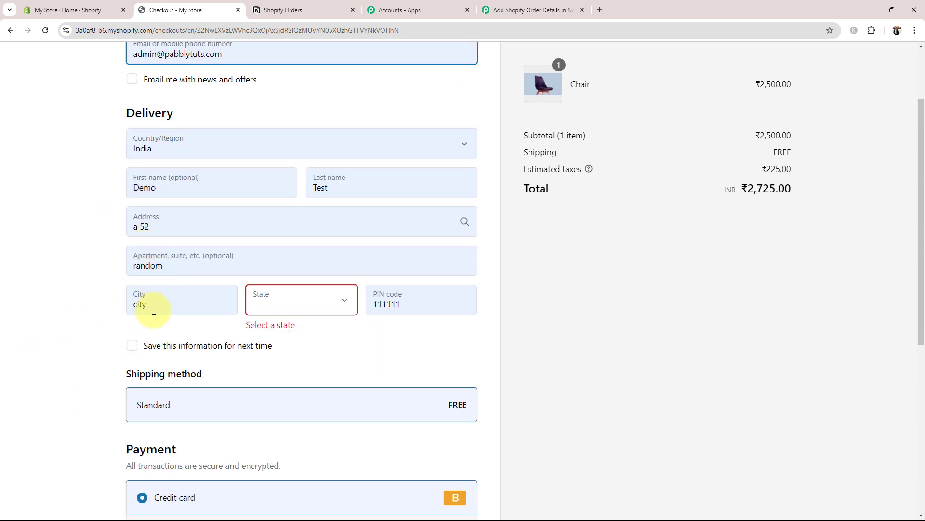
{"action": "left_click_drag", "start_coordinate": [152, 307], "coordinate": [124, 301]}
{"action": "type", "text": "IN"}
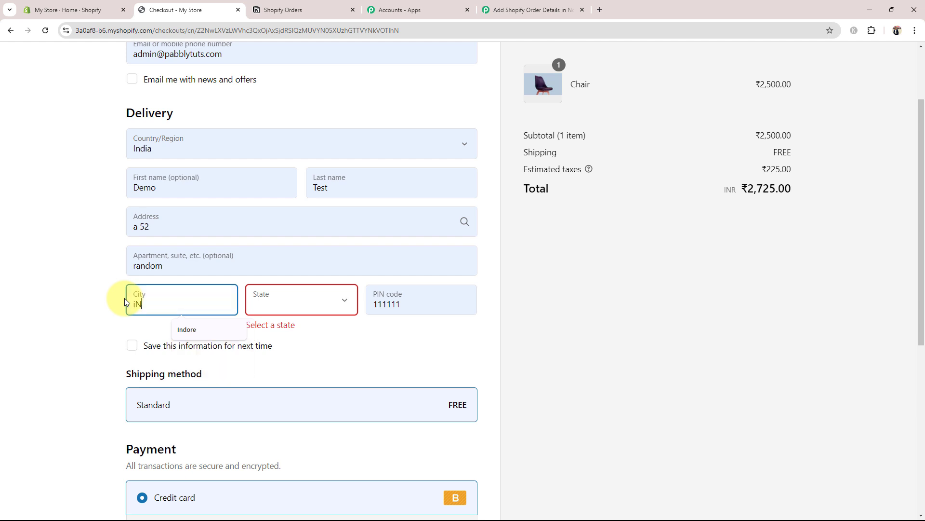
{"action": "type", "text": "DO"}
{"action": "key", "text": "BackSpace"}
{"action": "key", "text": "BackSpace"}
{"action": "type", "text": "Indore"}
Step: Set the delivery state to Madhya Pradesh and replace the postal code with a valid one for that state
{"action": "left_click", "coordinate": [329, 306]}
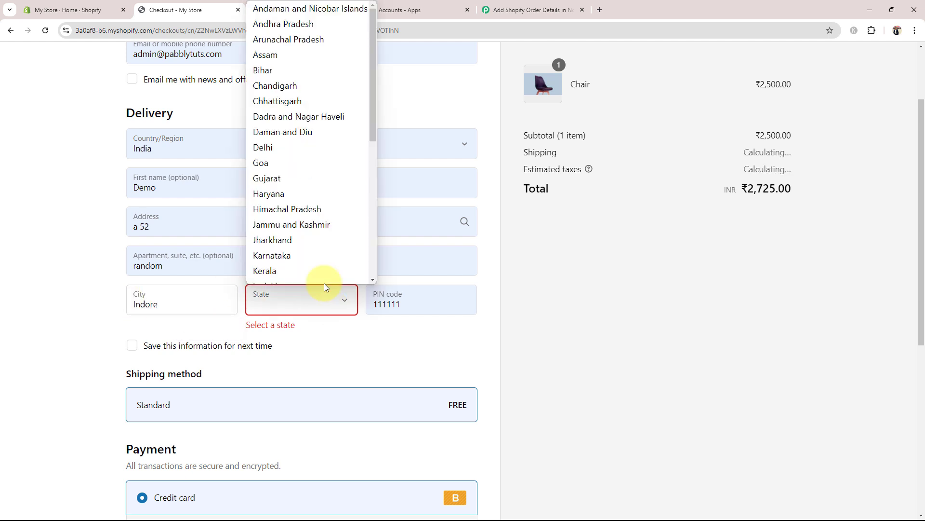
{"action": "scroll", "coordinate": [298, 164], "scroll_direction": "down", "scroll_amount": 4}
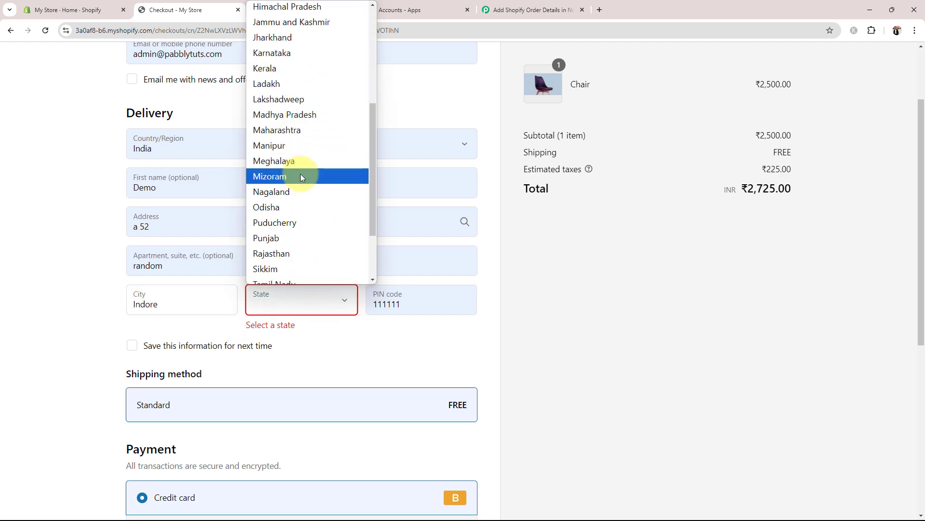
{"action": "left_click", "coordinate": [292, 117]}
{"action": "left_click", "coordinate": [376, 301]}
{"action": "key", "text": "ctrl+a"}
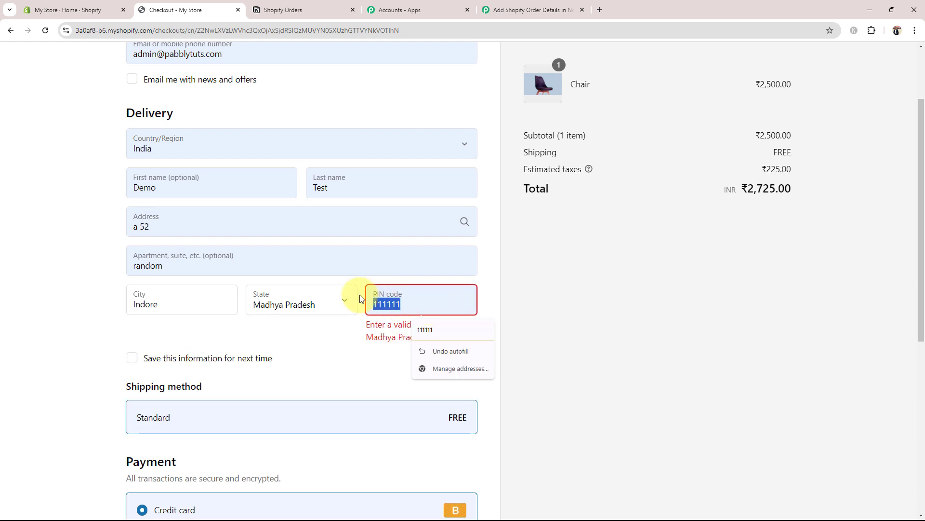
{"action": "type", "text": "462100"}
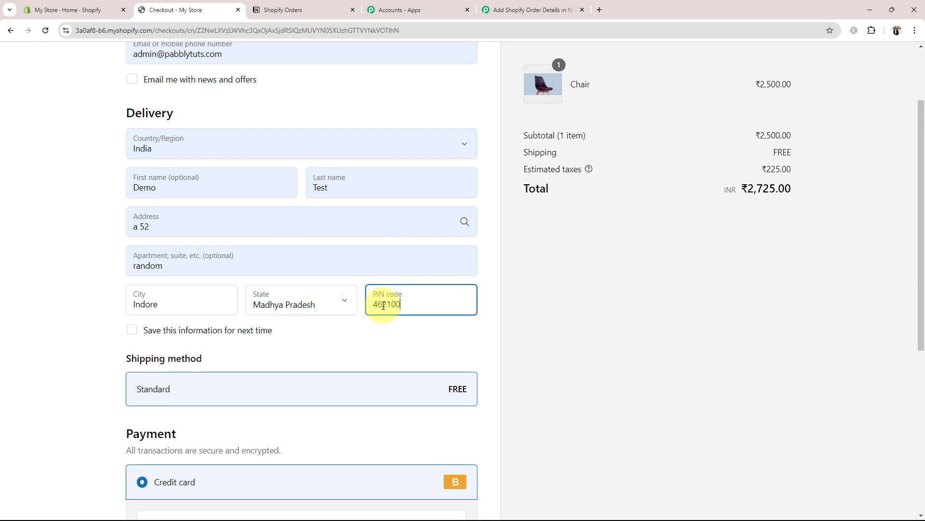
Step: Choose Cash on Delivery (COD) as the payment method and complete the Chair order
{"action": "scroll", "coordinate": [134, 370], "scroll_direction": "down", "scroll_amount": 5}
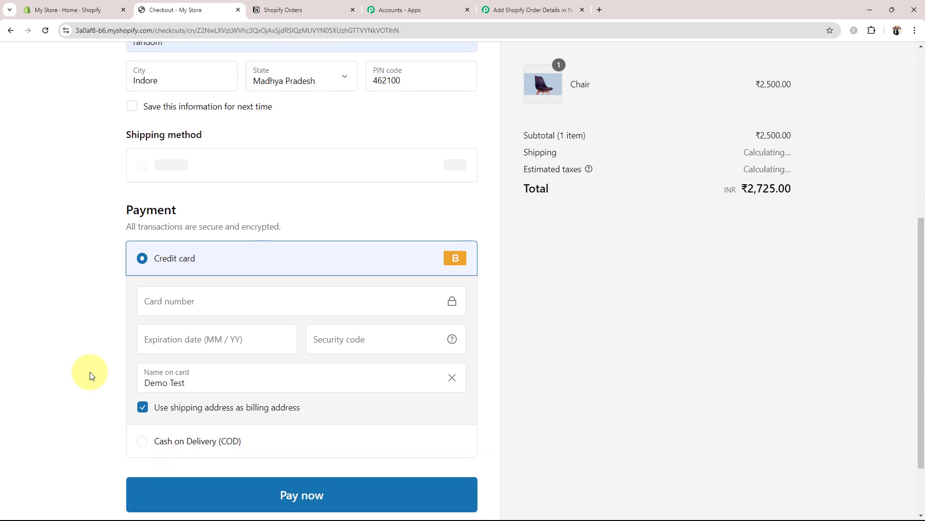
{"action": "left_click", "coordinate": [140, 427]}
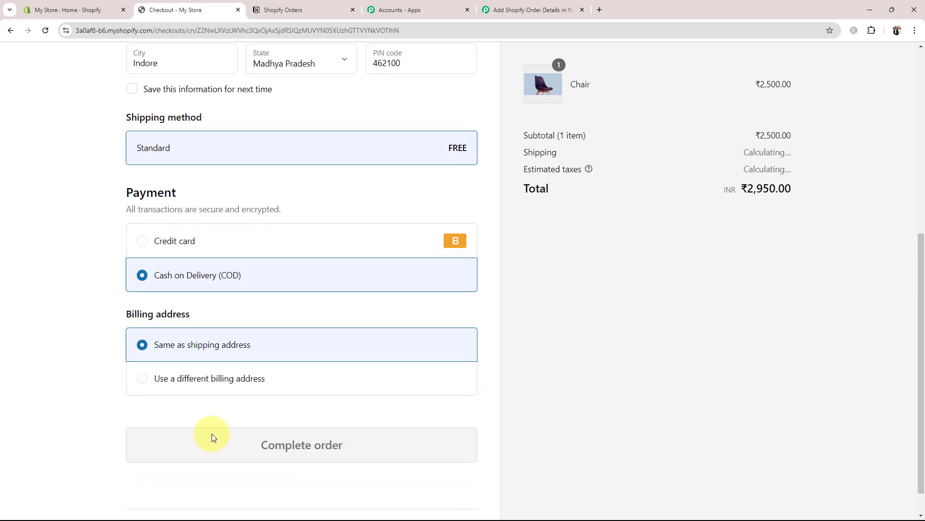
{"action": "scroll", "coordinate": [212, 413], "scroll_direction": "up", "scroll_amount": 3}
{"action": "scroll", "coordinate": [211, 413], "scroll_direction": "down", "scroll_amount": 4}
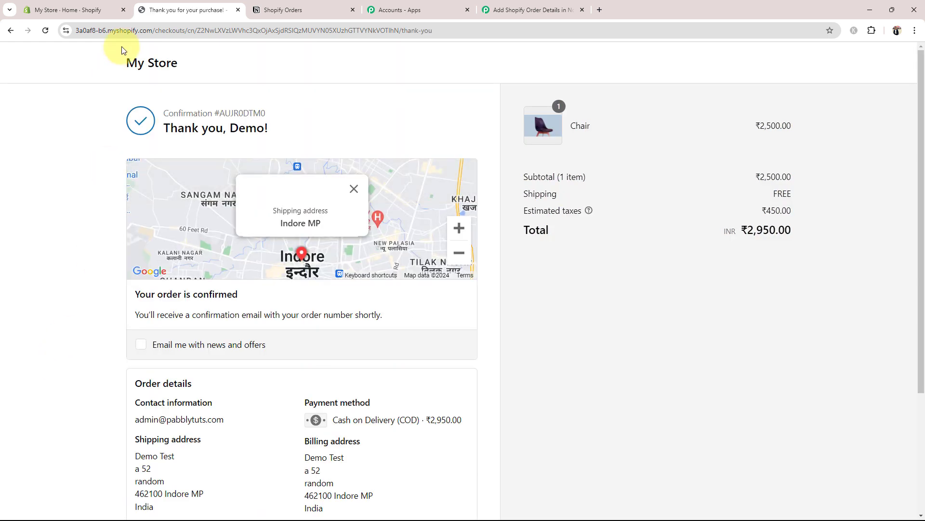
Step: Reload Notion's Shopify Orders table to check for the new Chair order and return to the Pabbly Connect workflow
{"action": "left_click", "coordinate": [280, 6]}
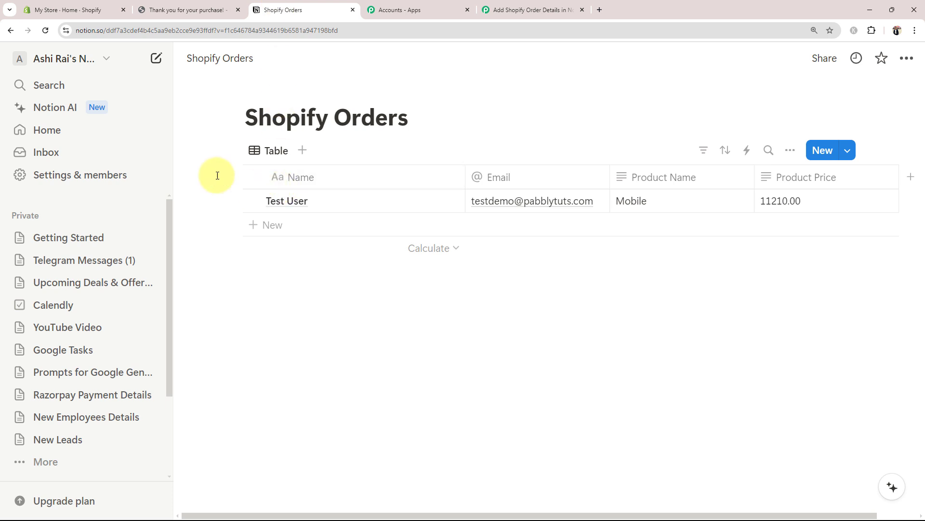
{"action": "left_click", "coordinate": [46, 30]}
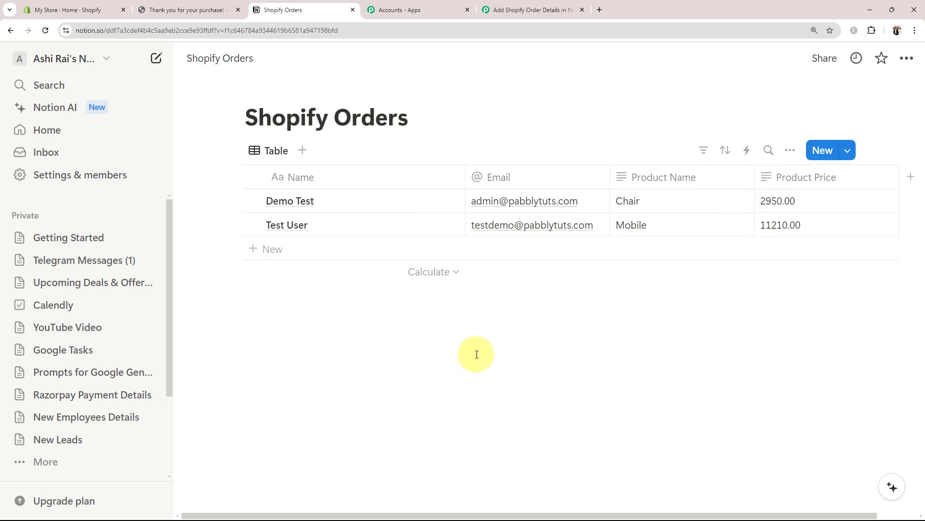
{"action": "left_click", "coordinate": [523, 10]}
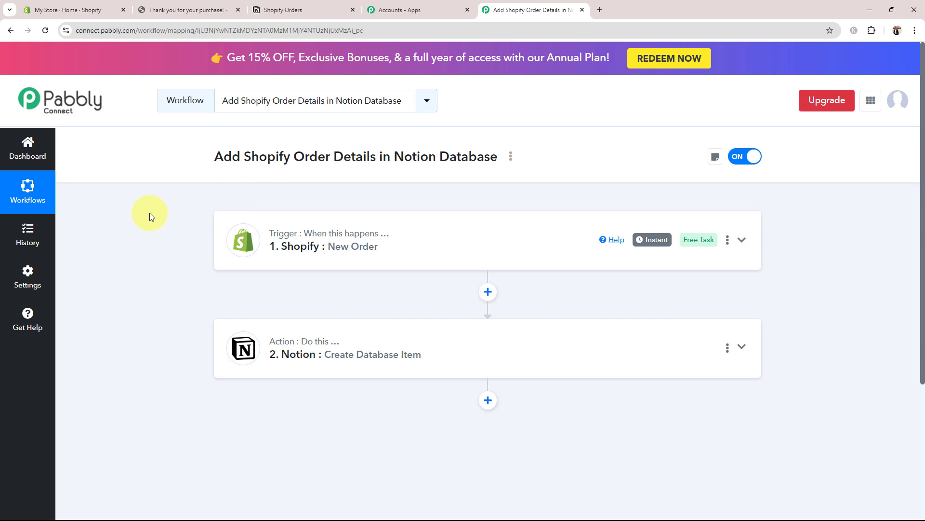